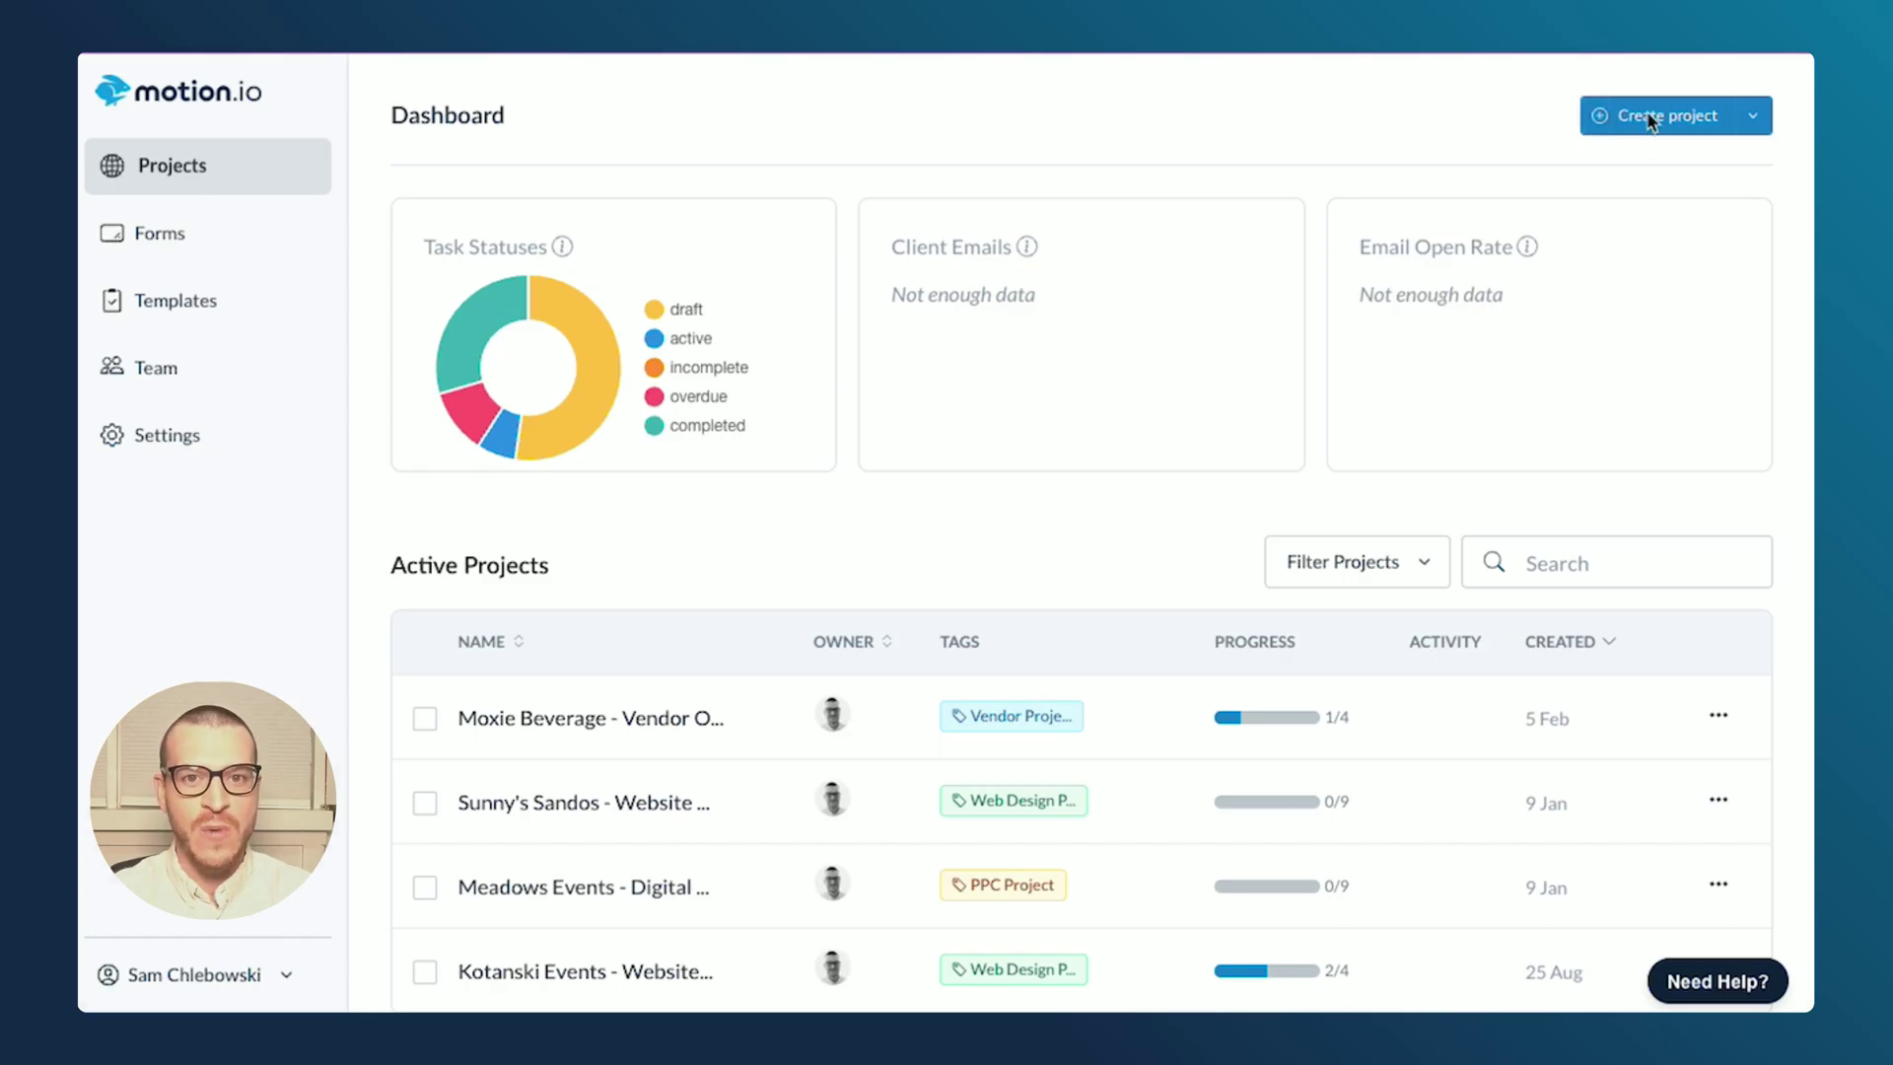
- Create a project named 'Website Design Project' and open its empty Tasks page
click(1649, 119)
click(950, 515)
text(Websit)
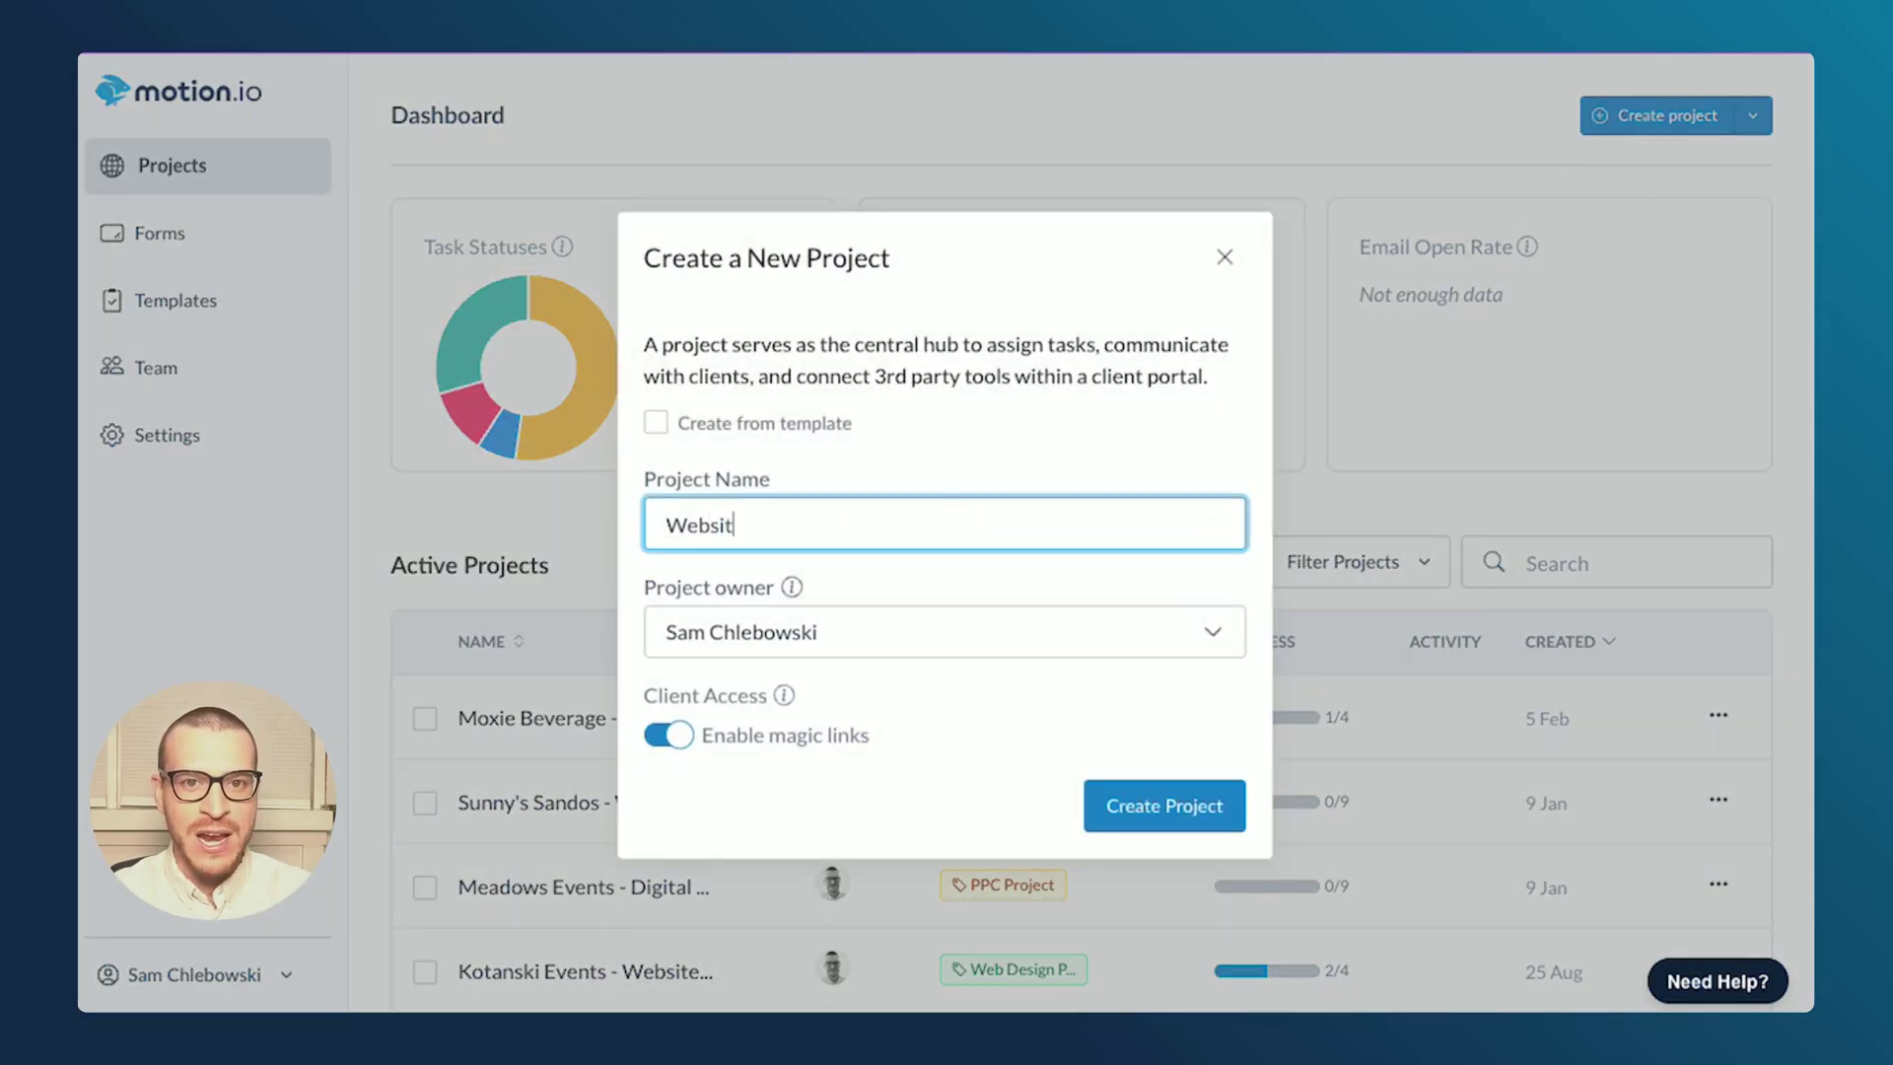
text(e Design Project)
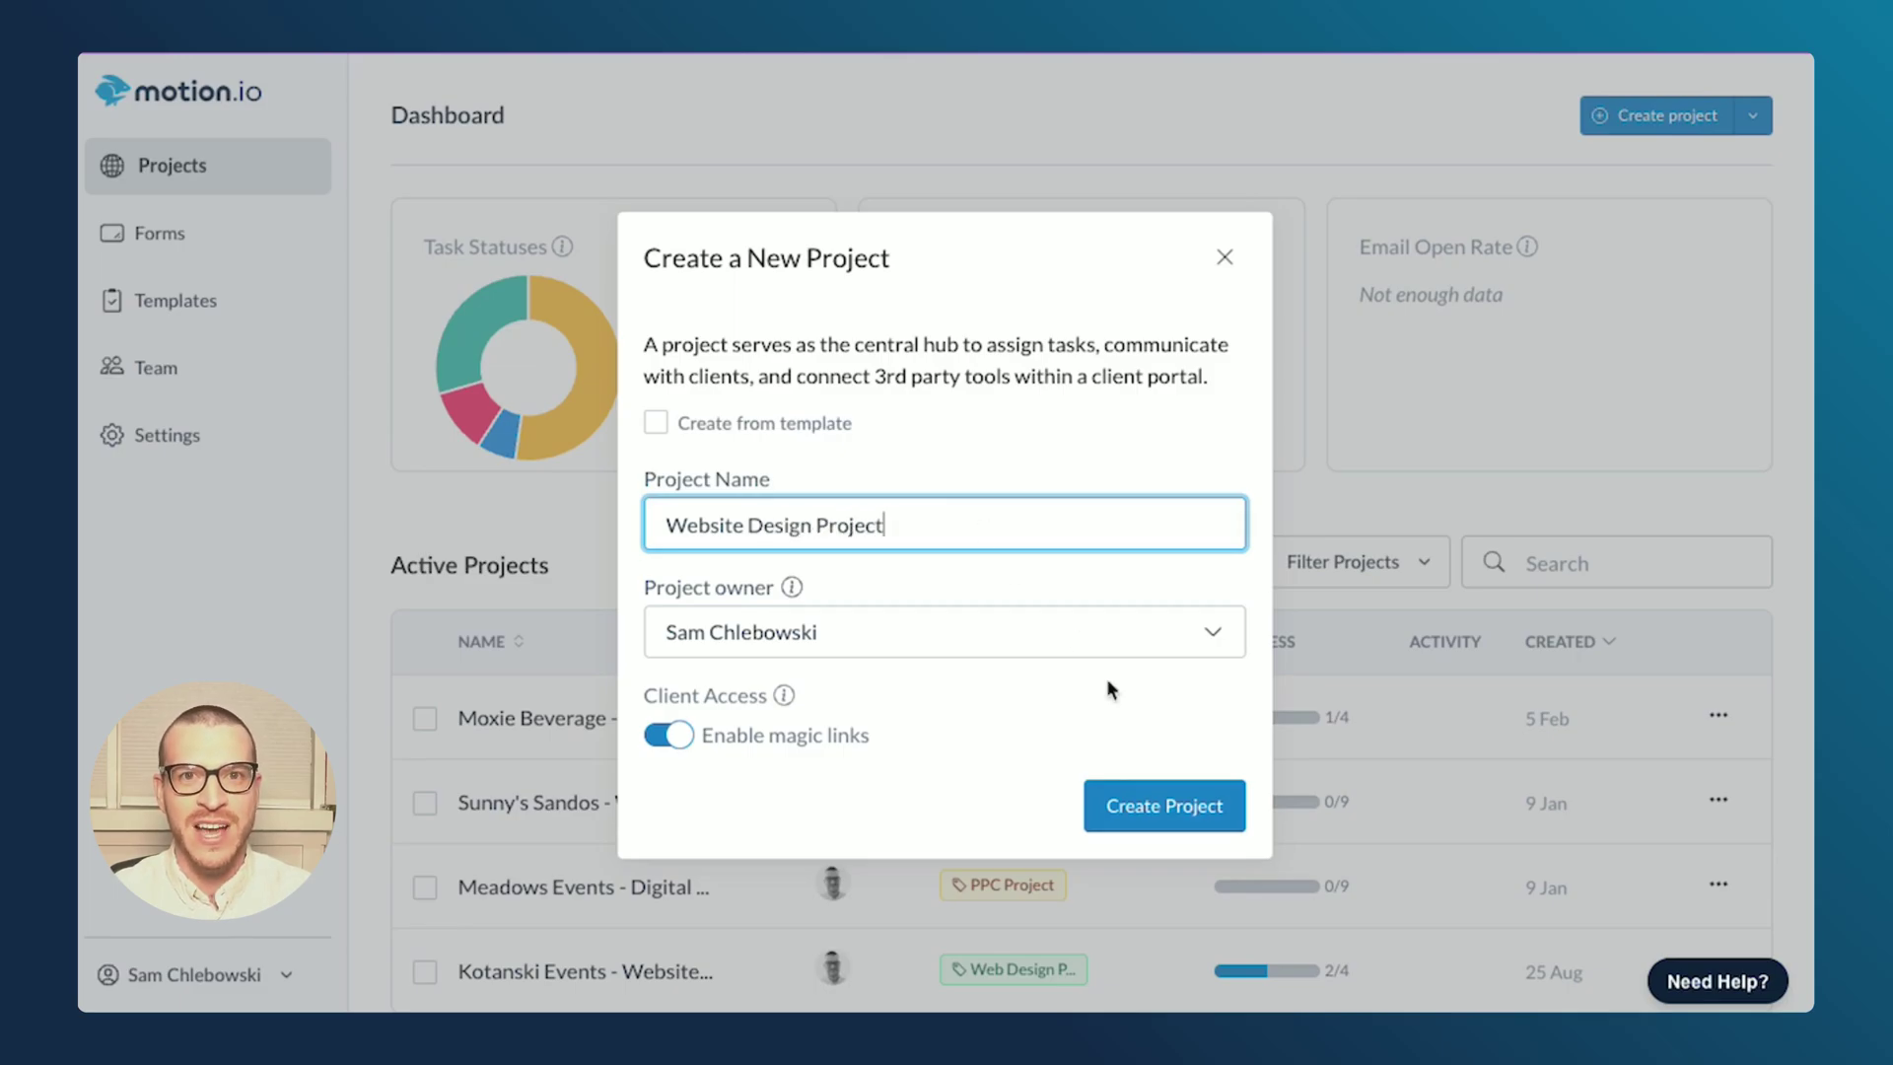
click(1143, 804)
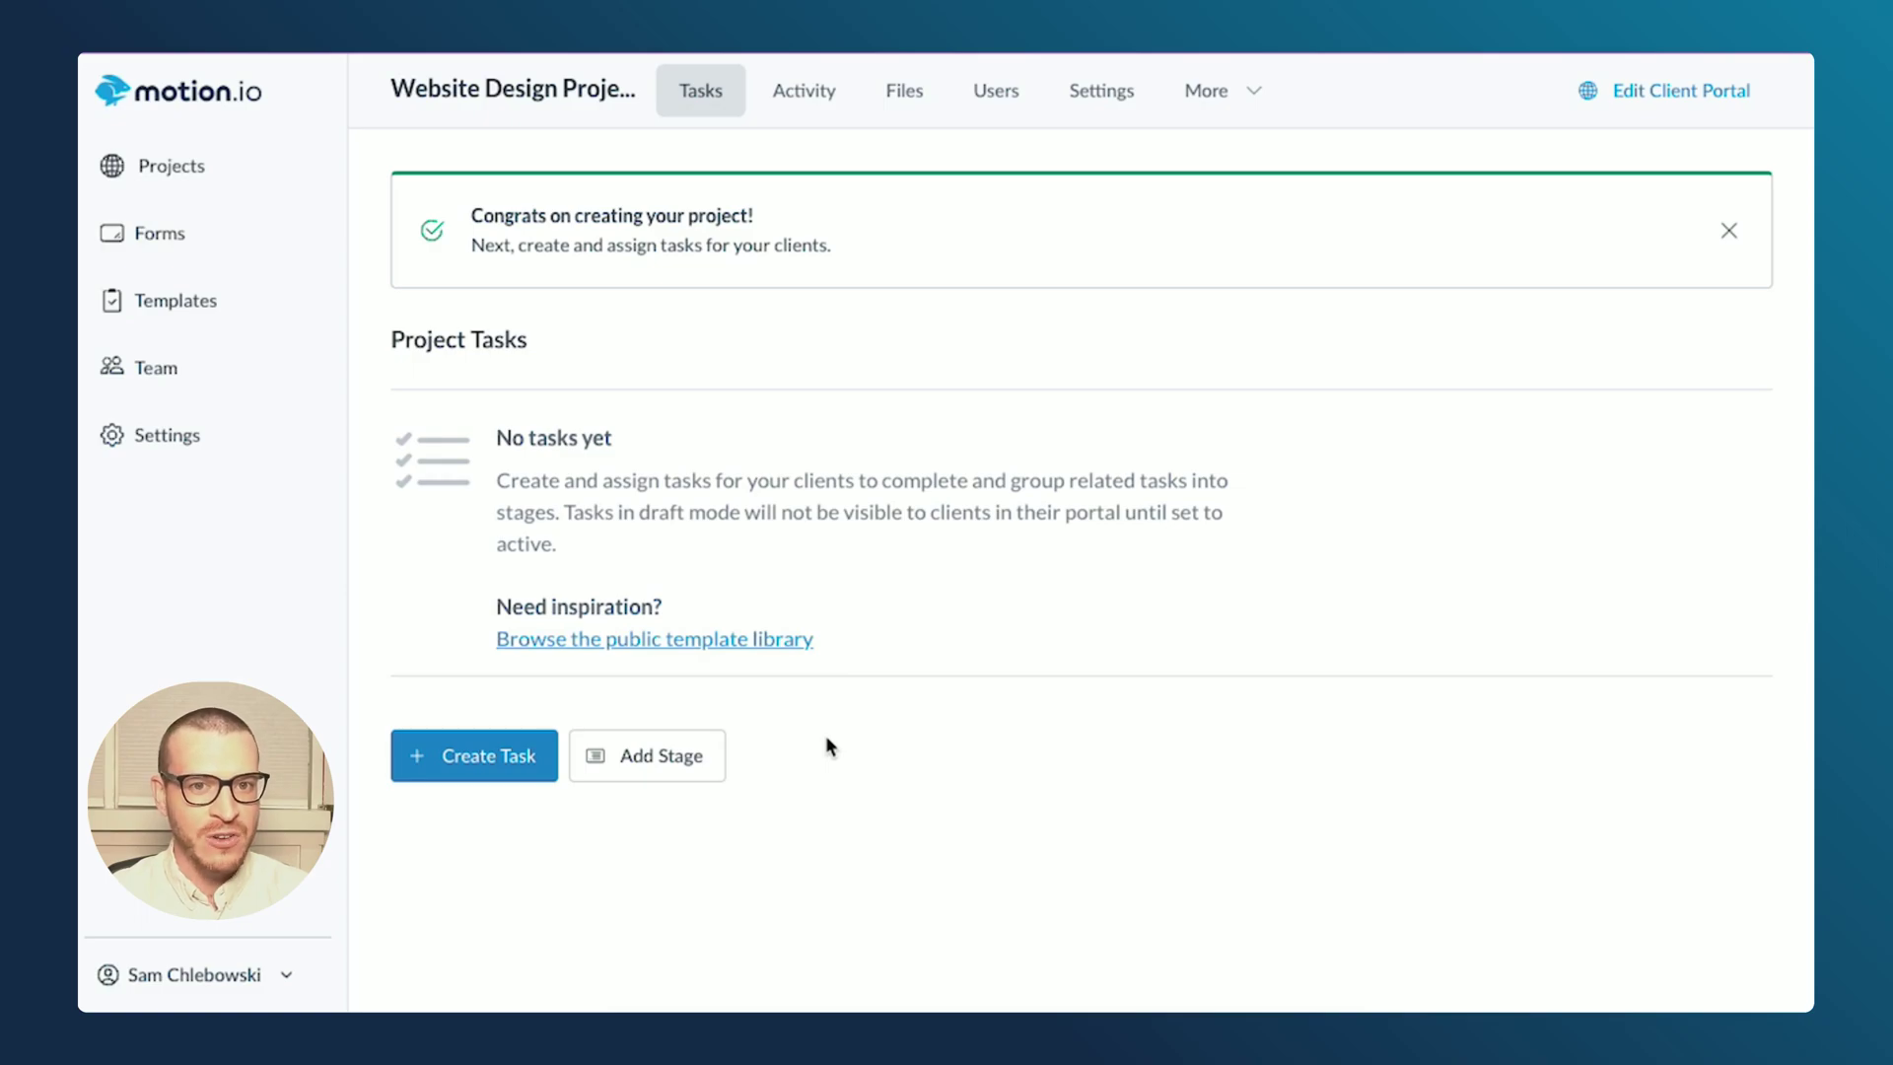
- Add a stage named 'Onboarding' to the project
click(660, 758)
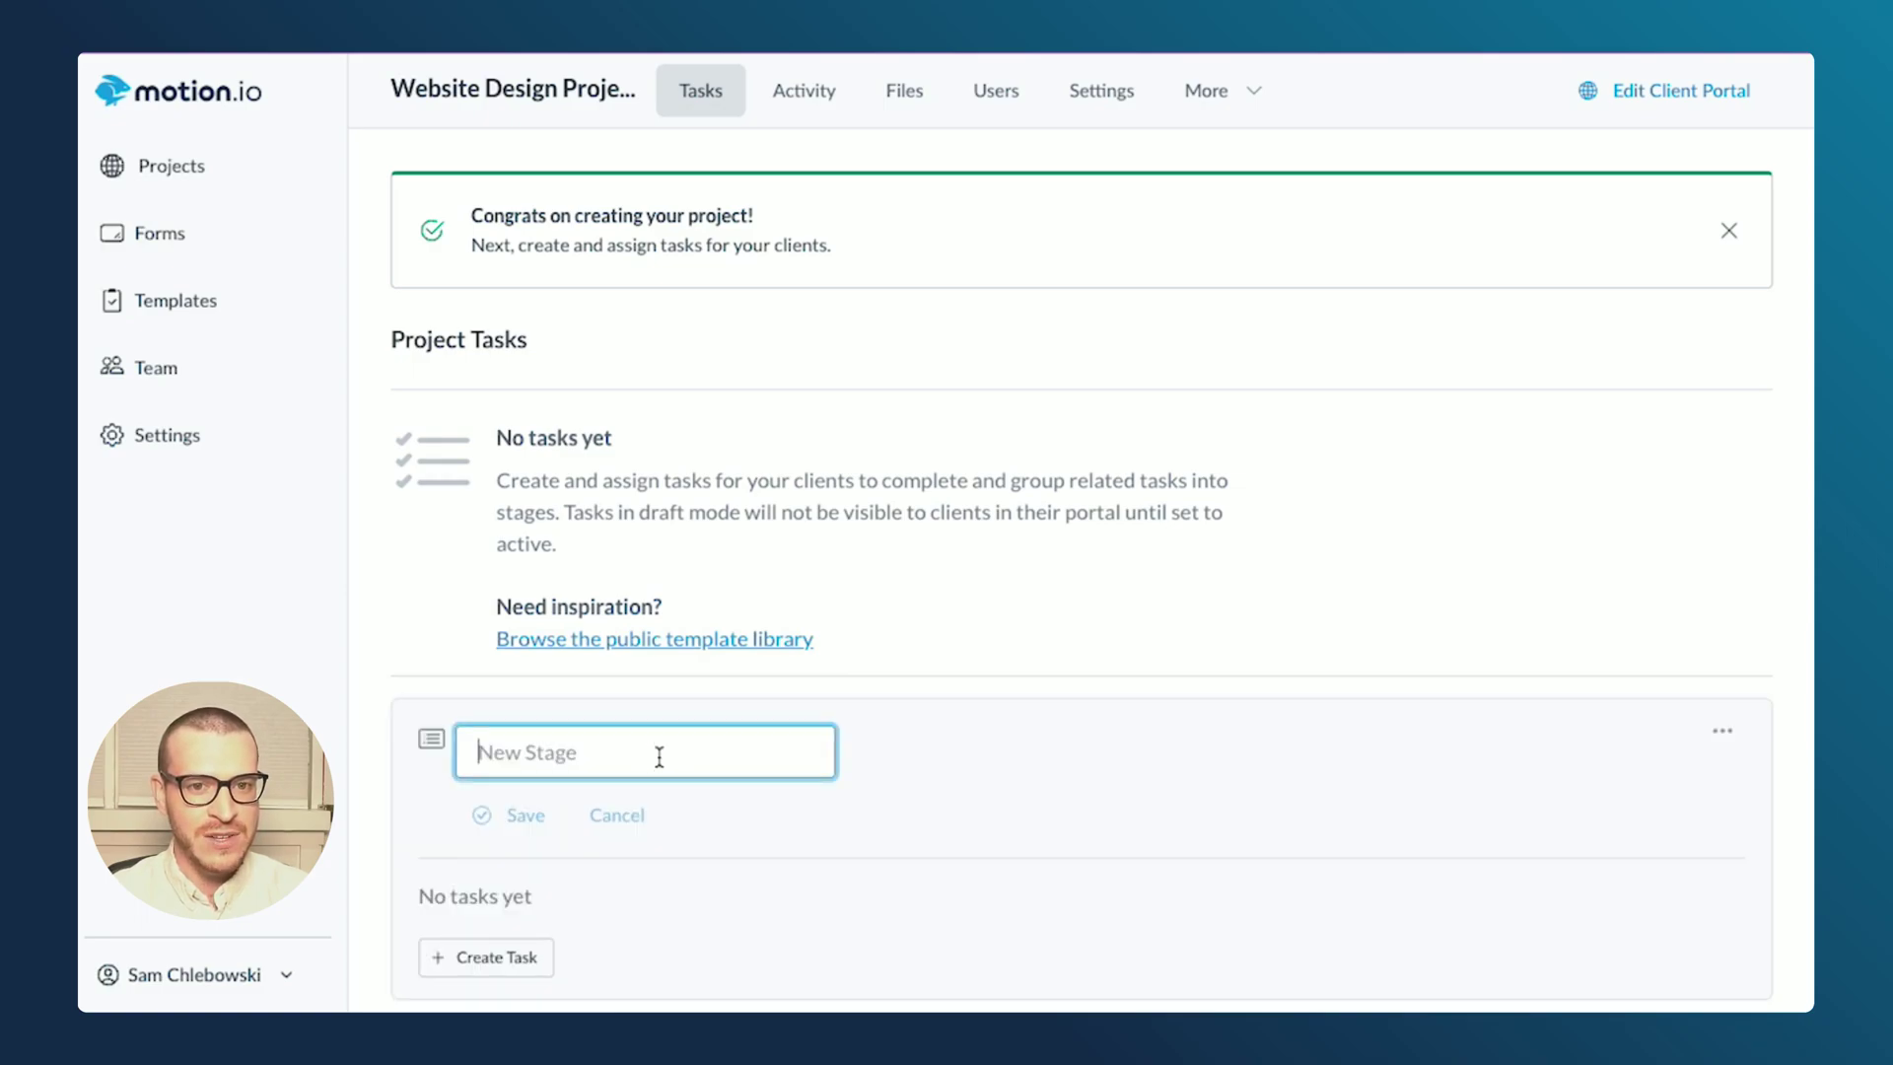
text(Onboarding)
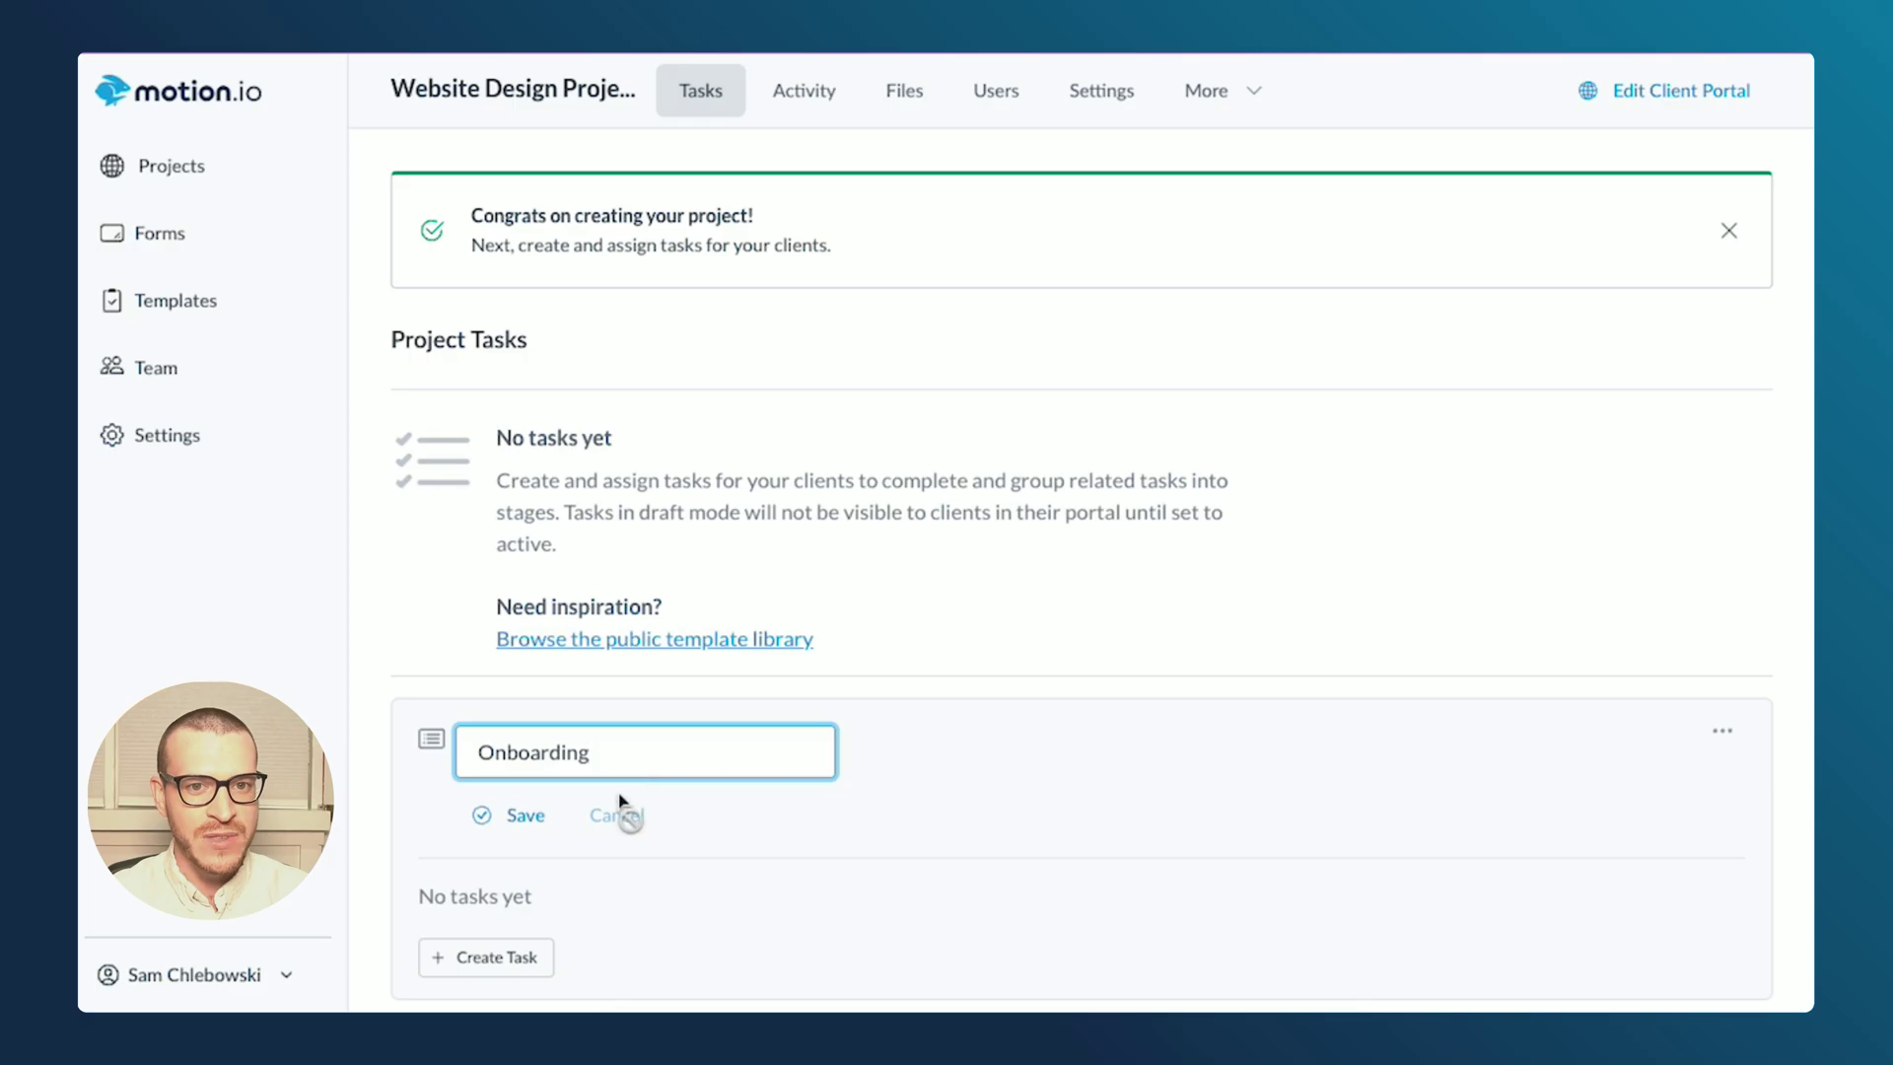
click(523, 816)
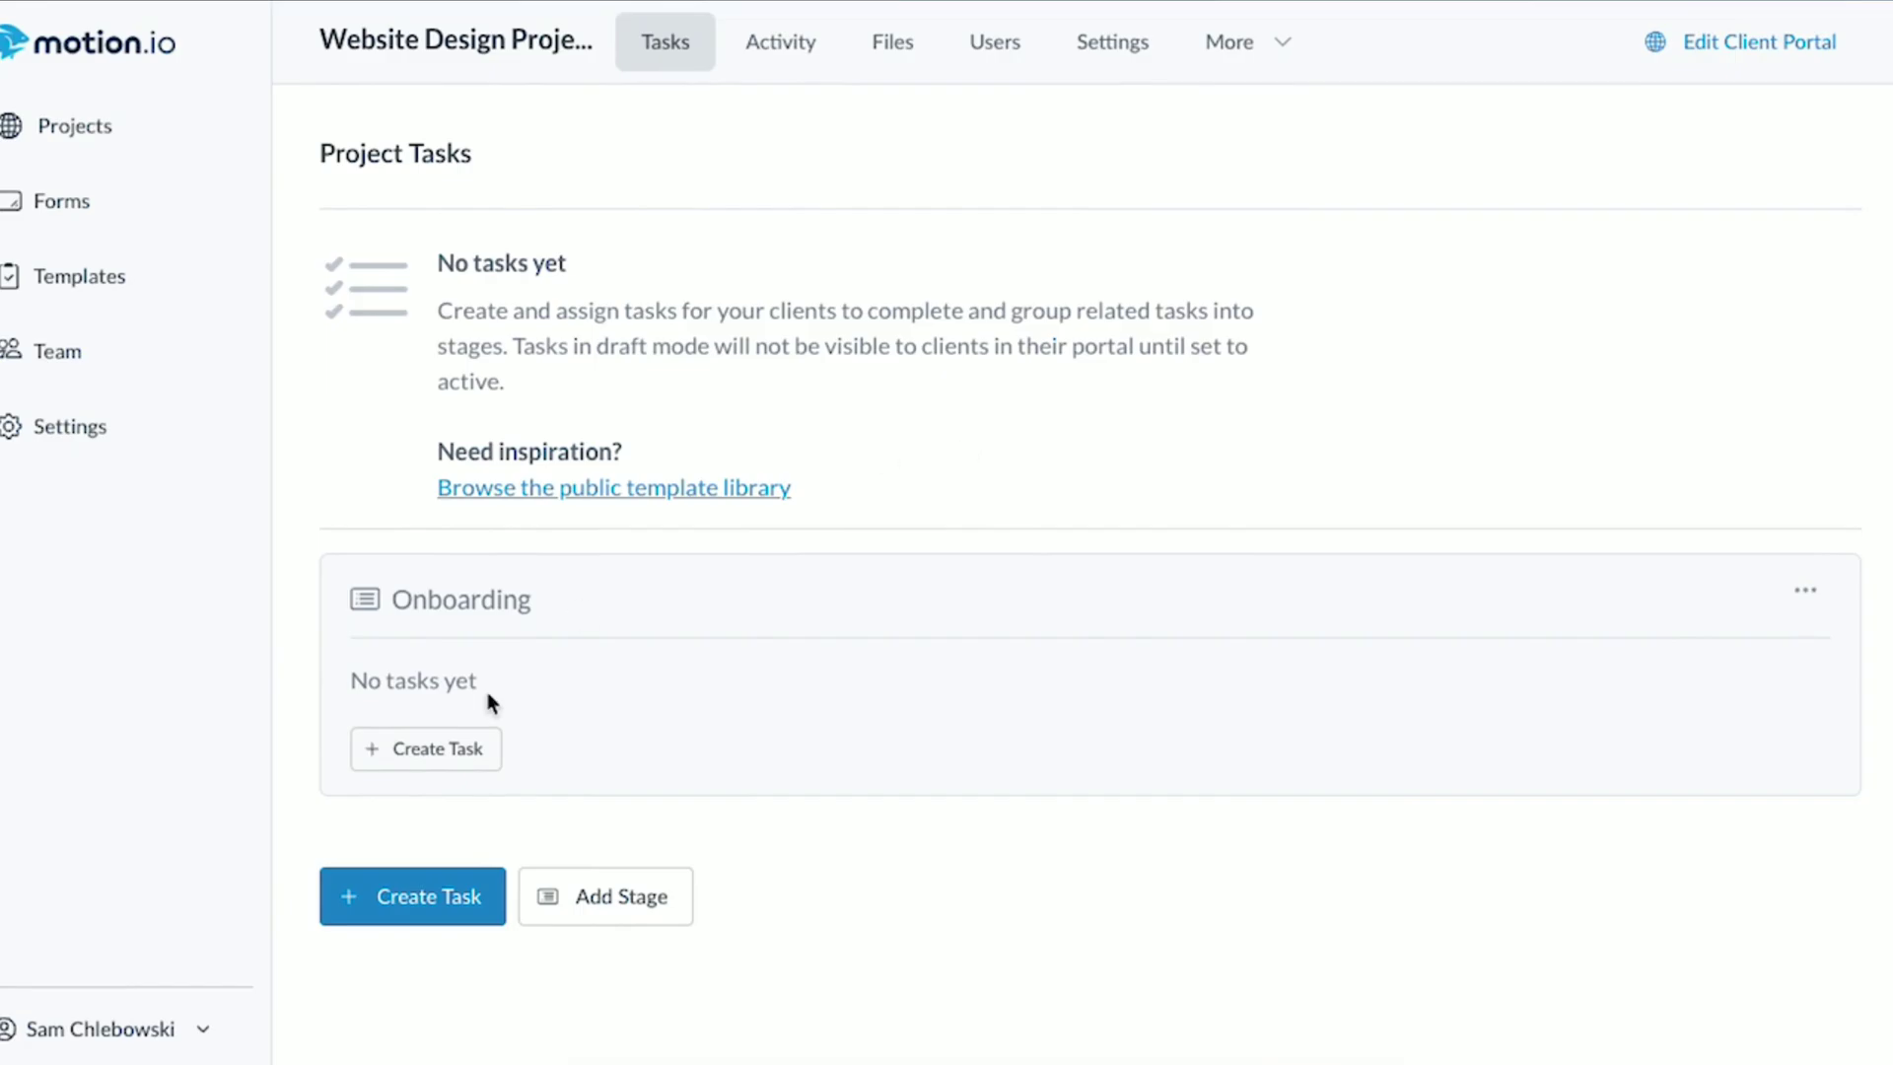
- Start a new client task in the Onboarding stage, leaving the recipient unassigned
click(454, 758)
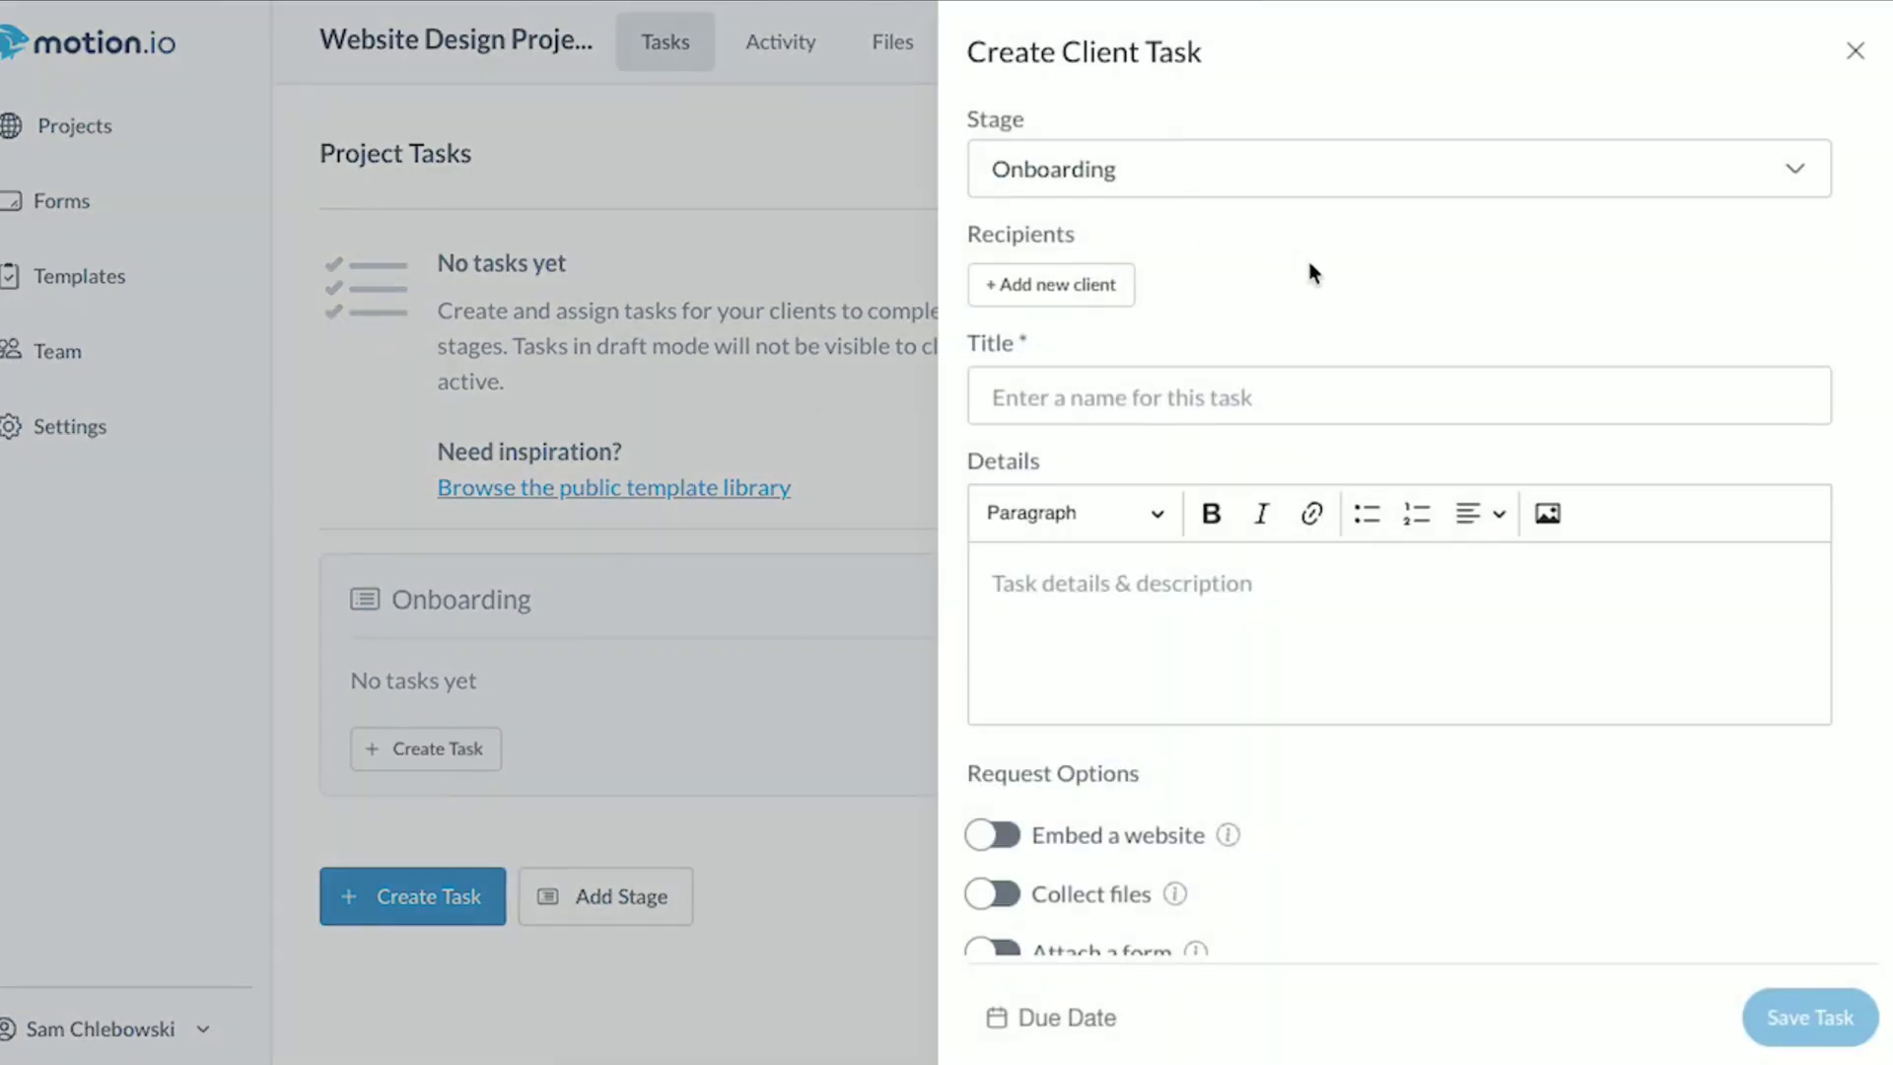
click(1232, 175)
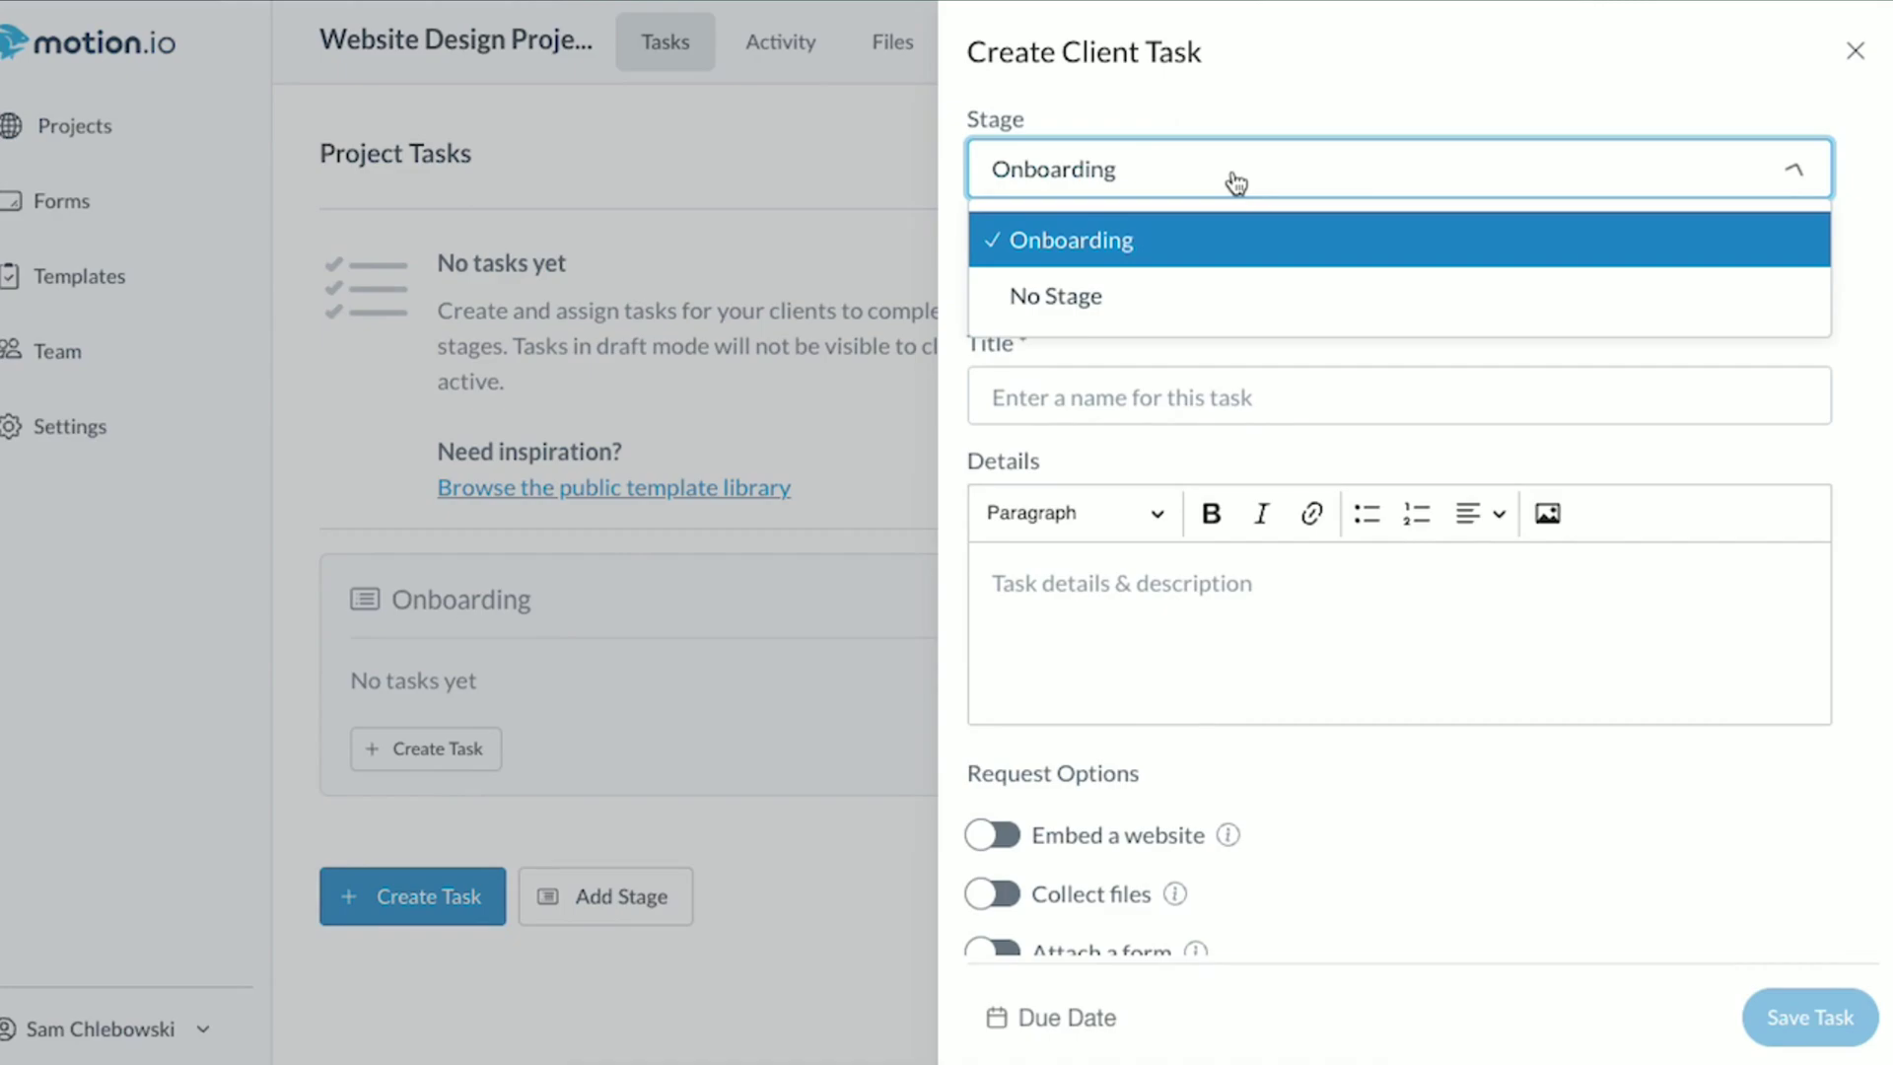
click(1235, 183)
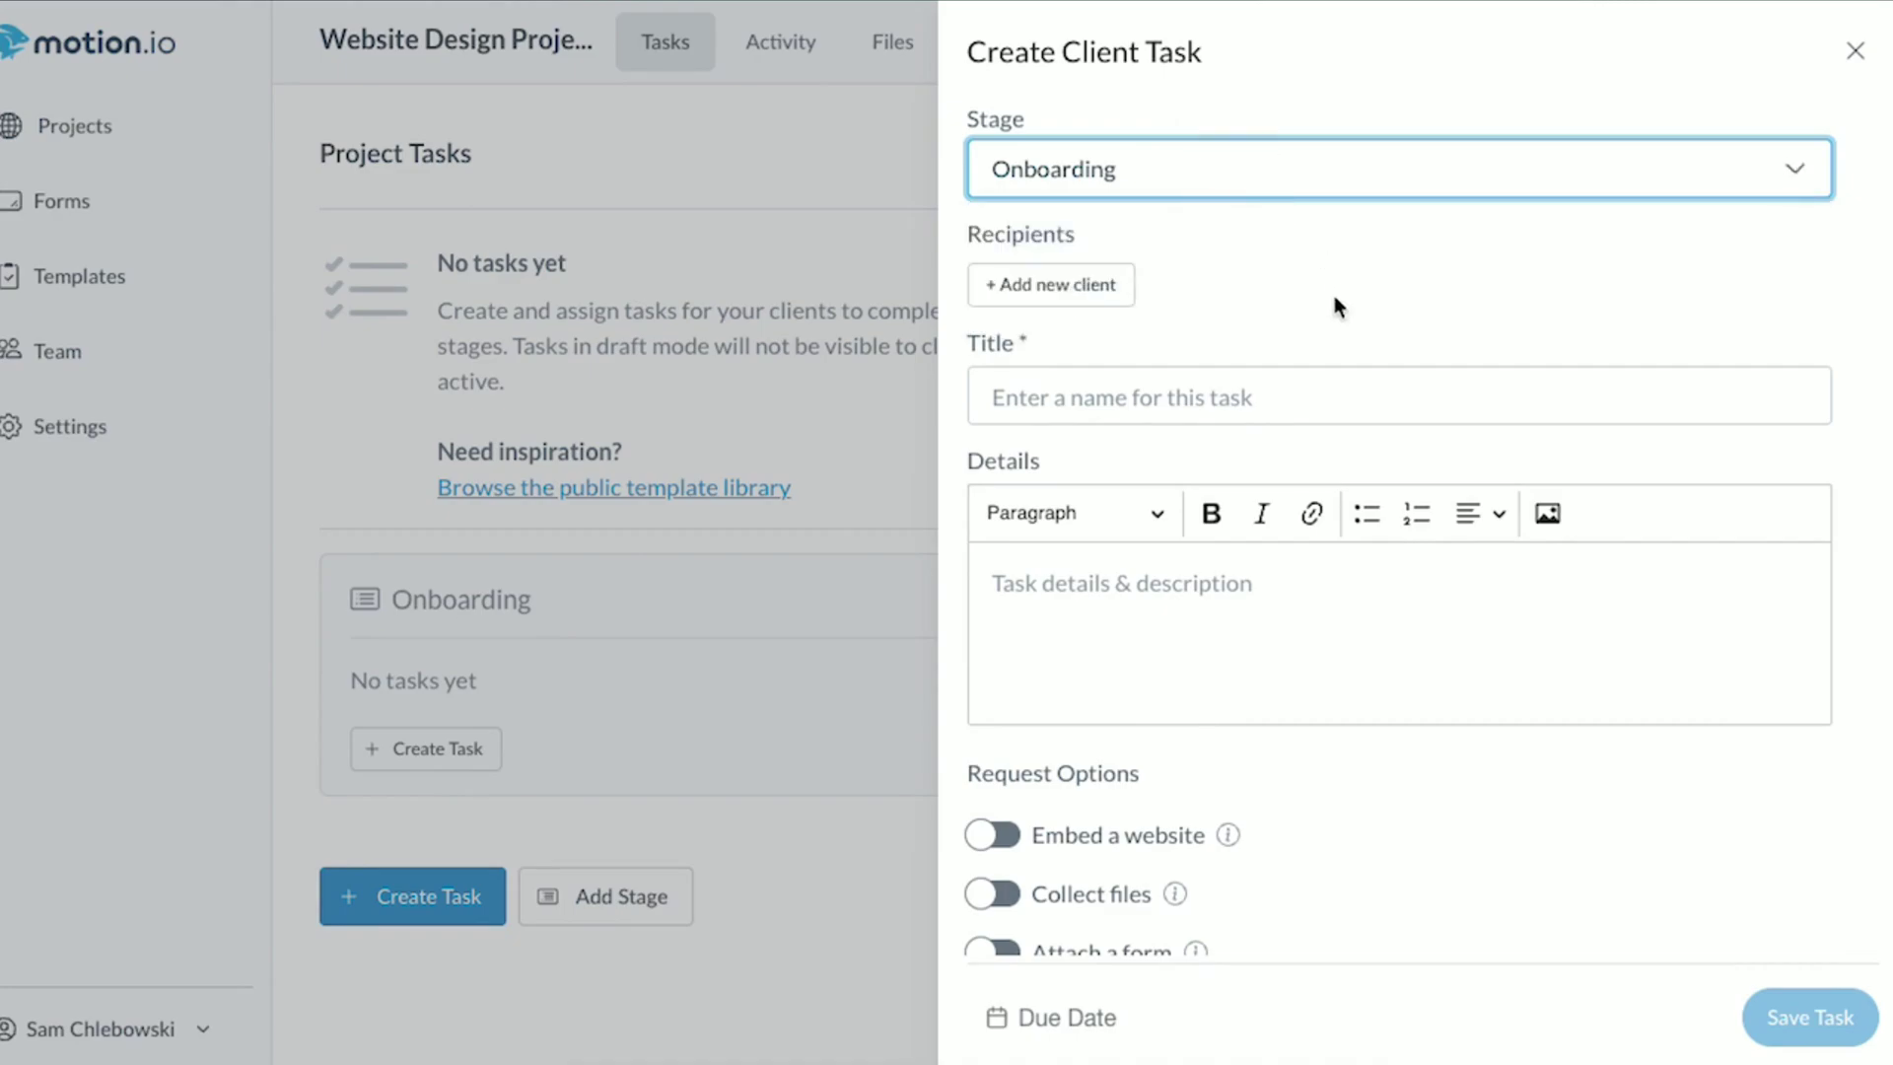
click(1080, 299)
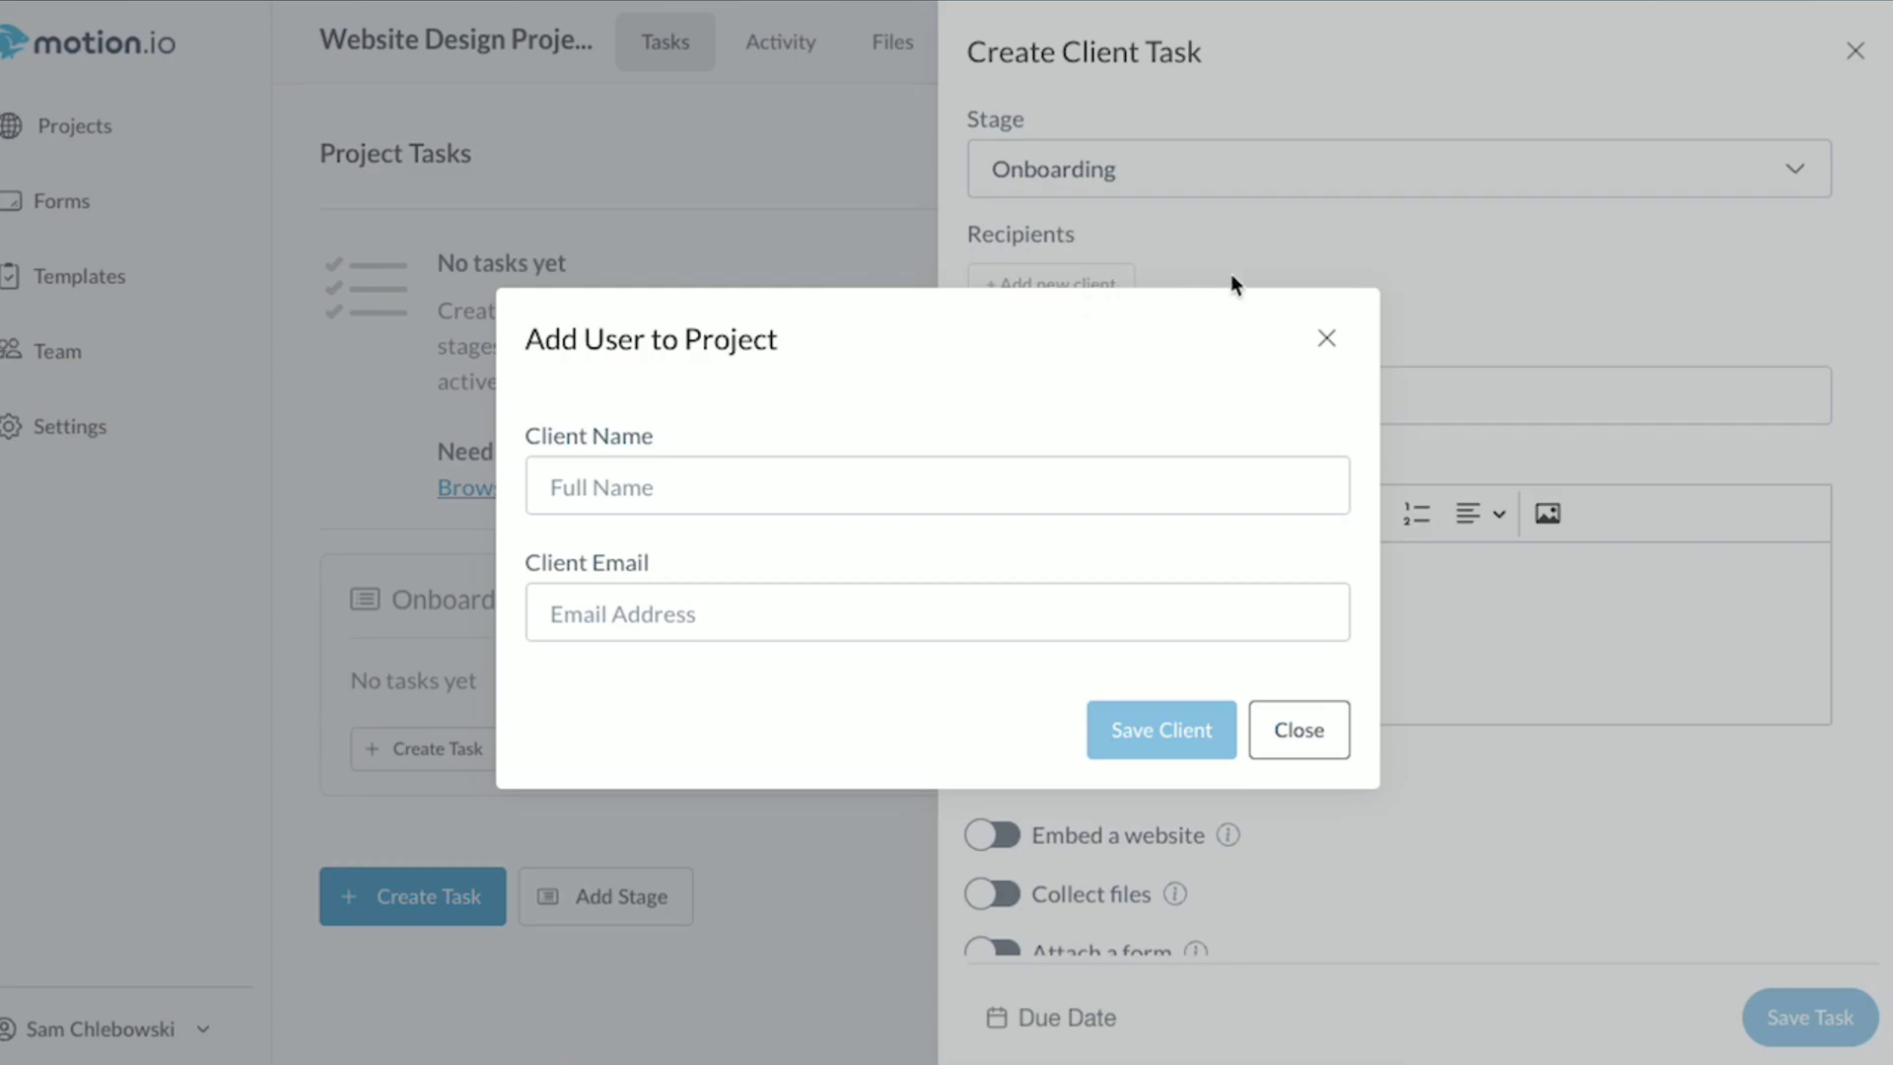
click(1324, 338)
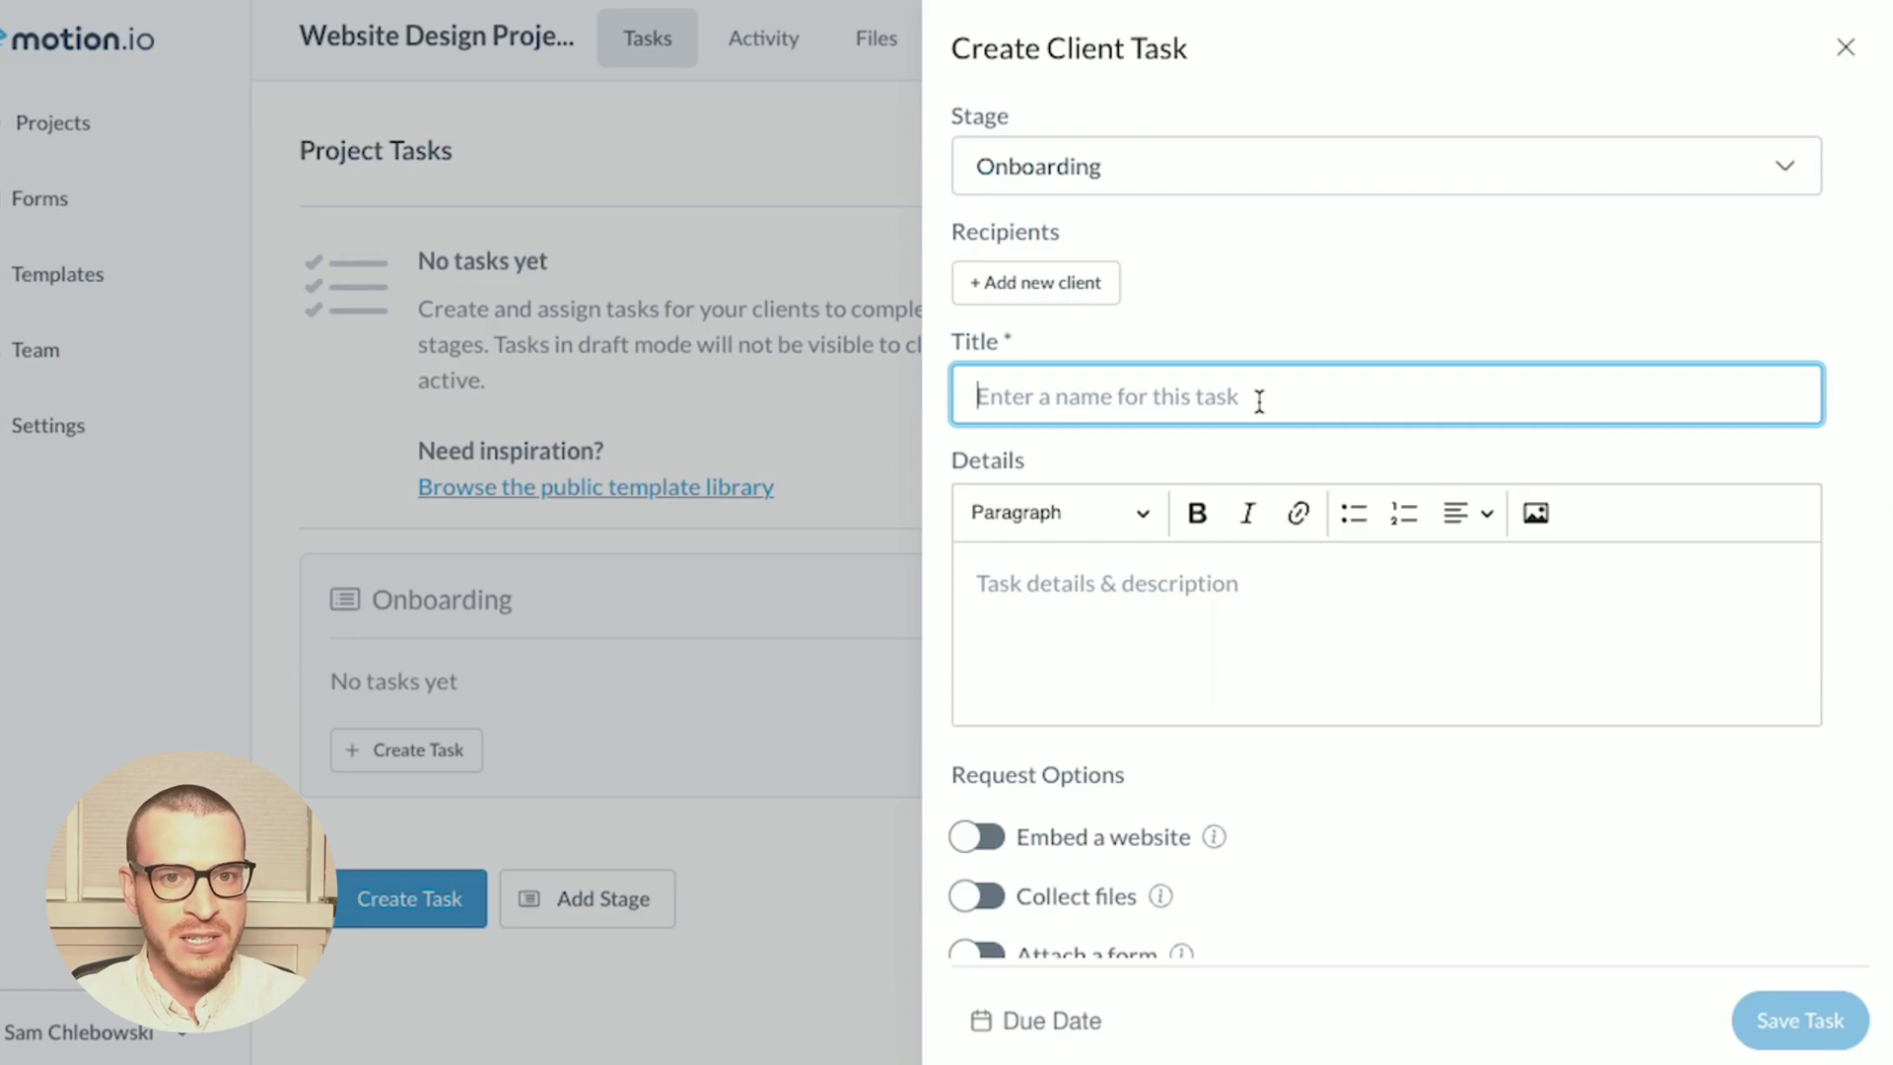
- Title the task 'Complete Onboarding Form' and start on its details
text(Comp)
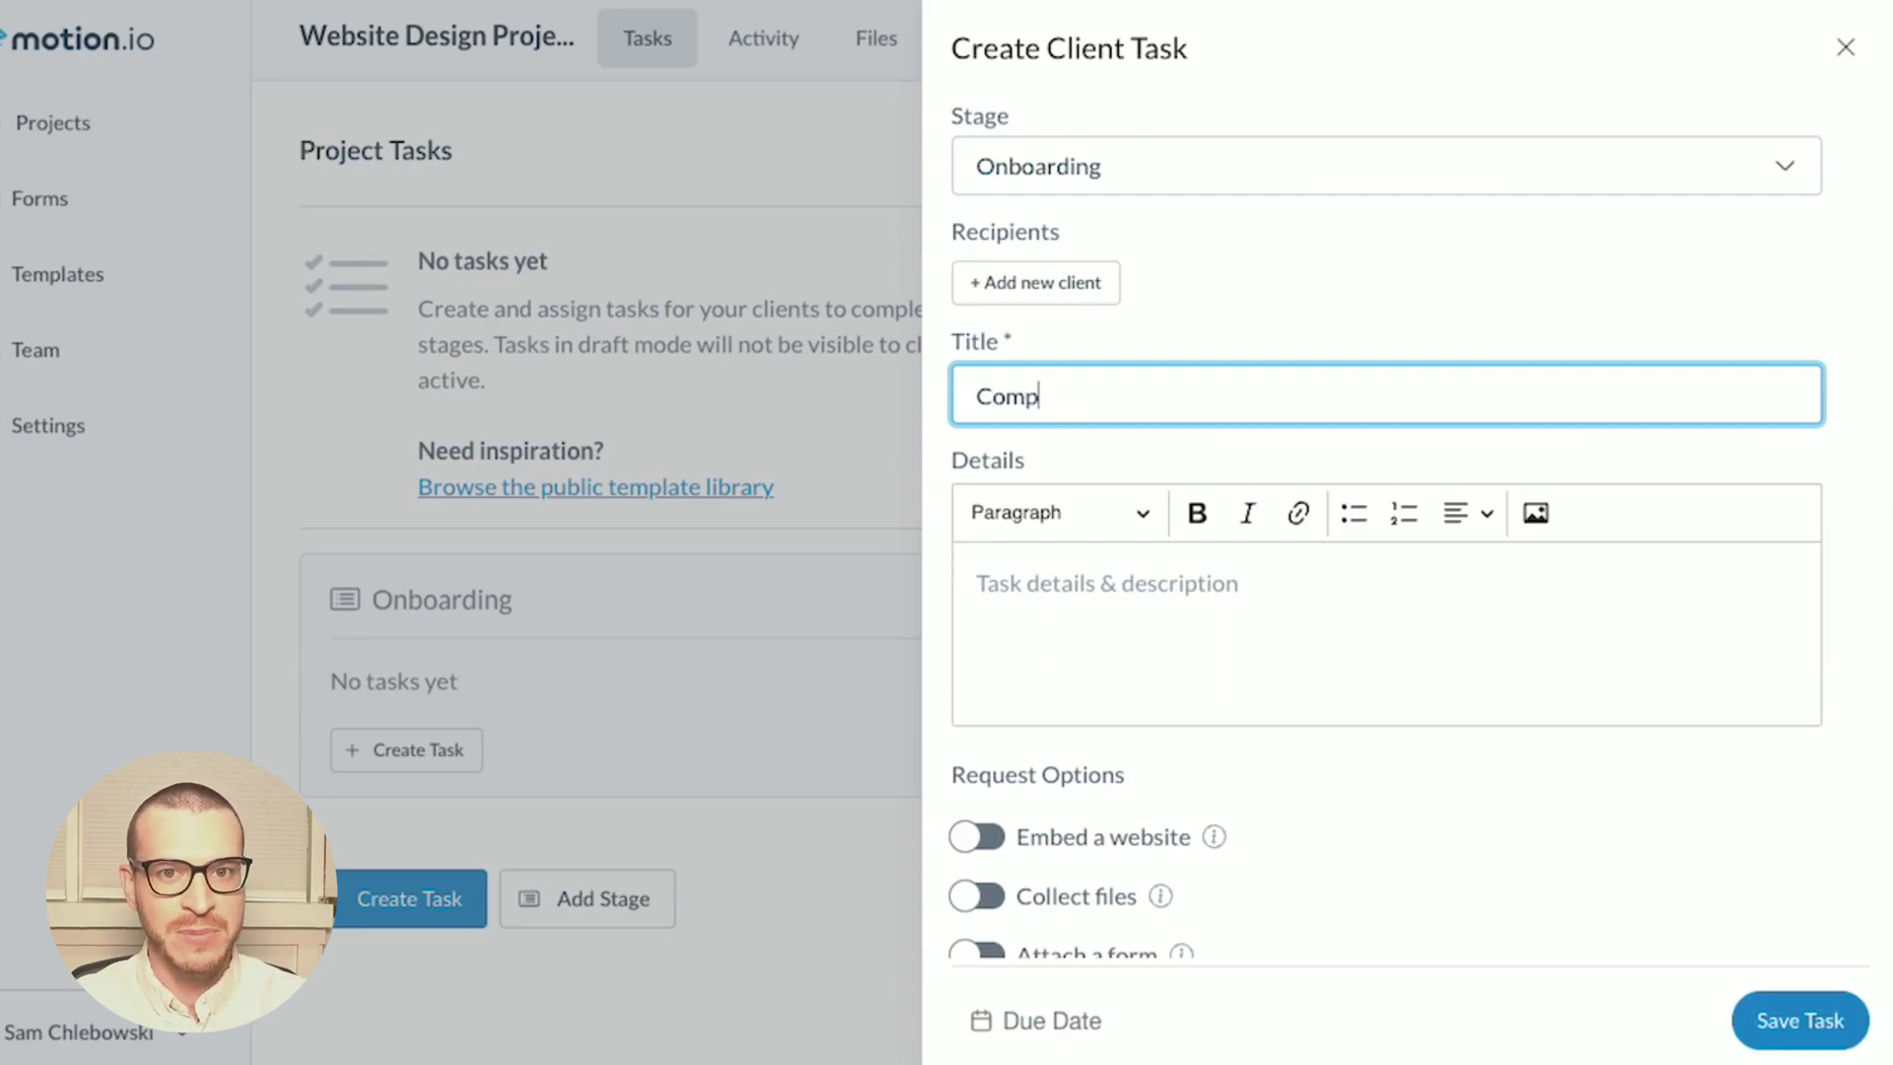
text(lete Onboard)
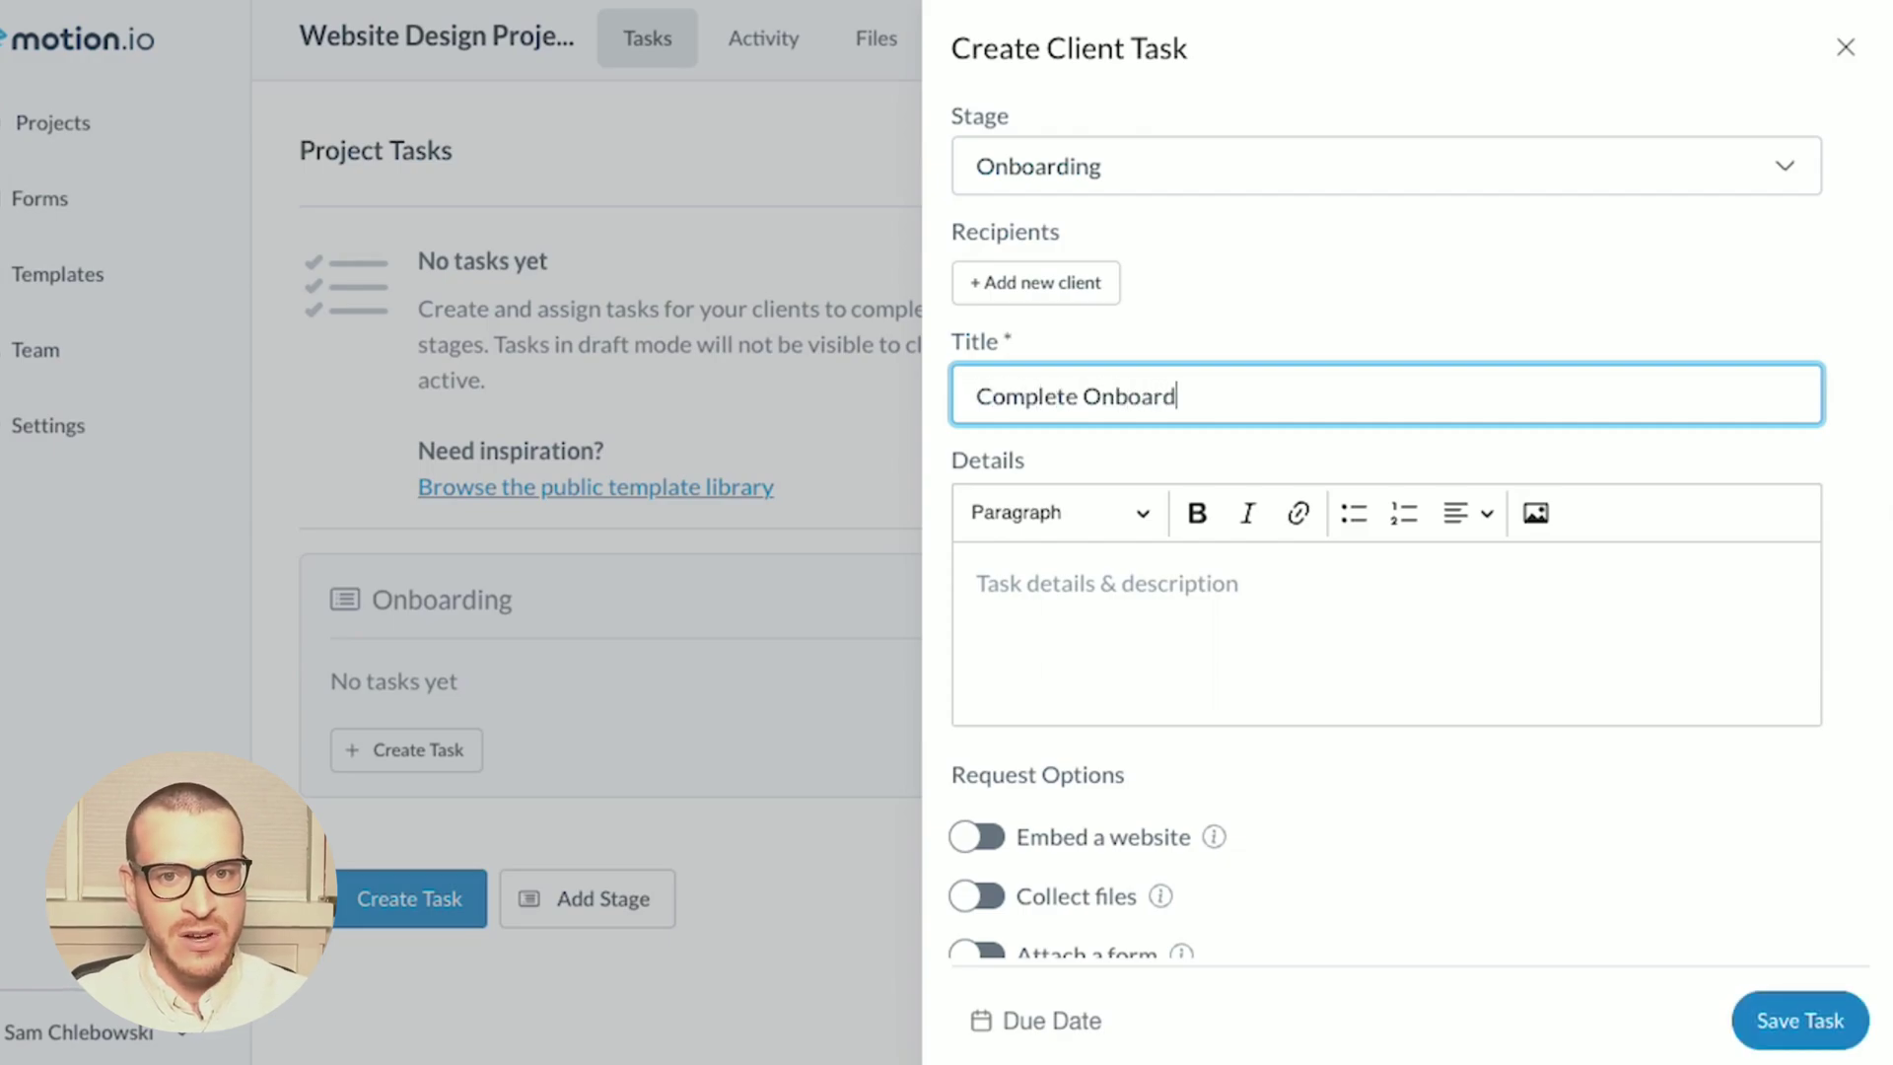
text(ing Form)
scroll(1538, 668, down, 3)
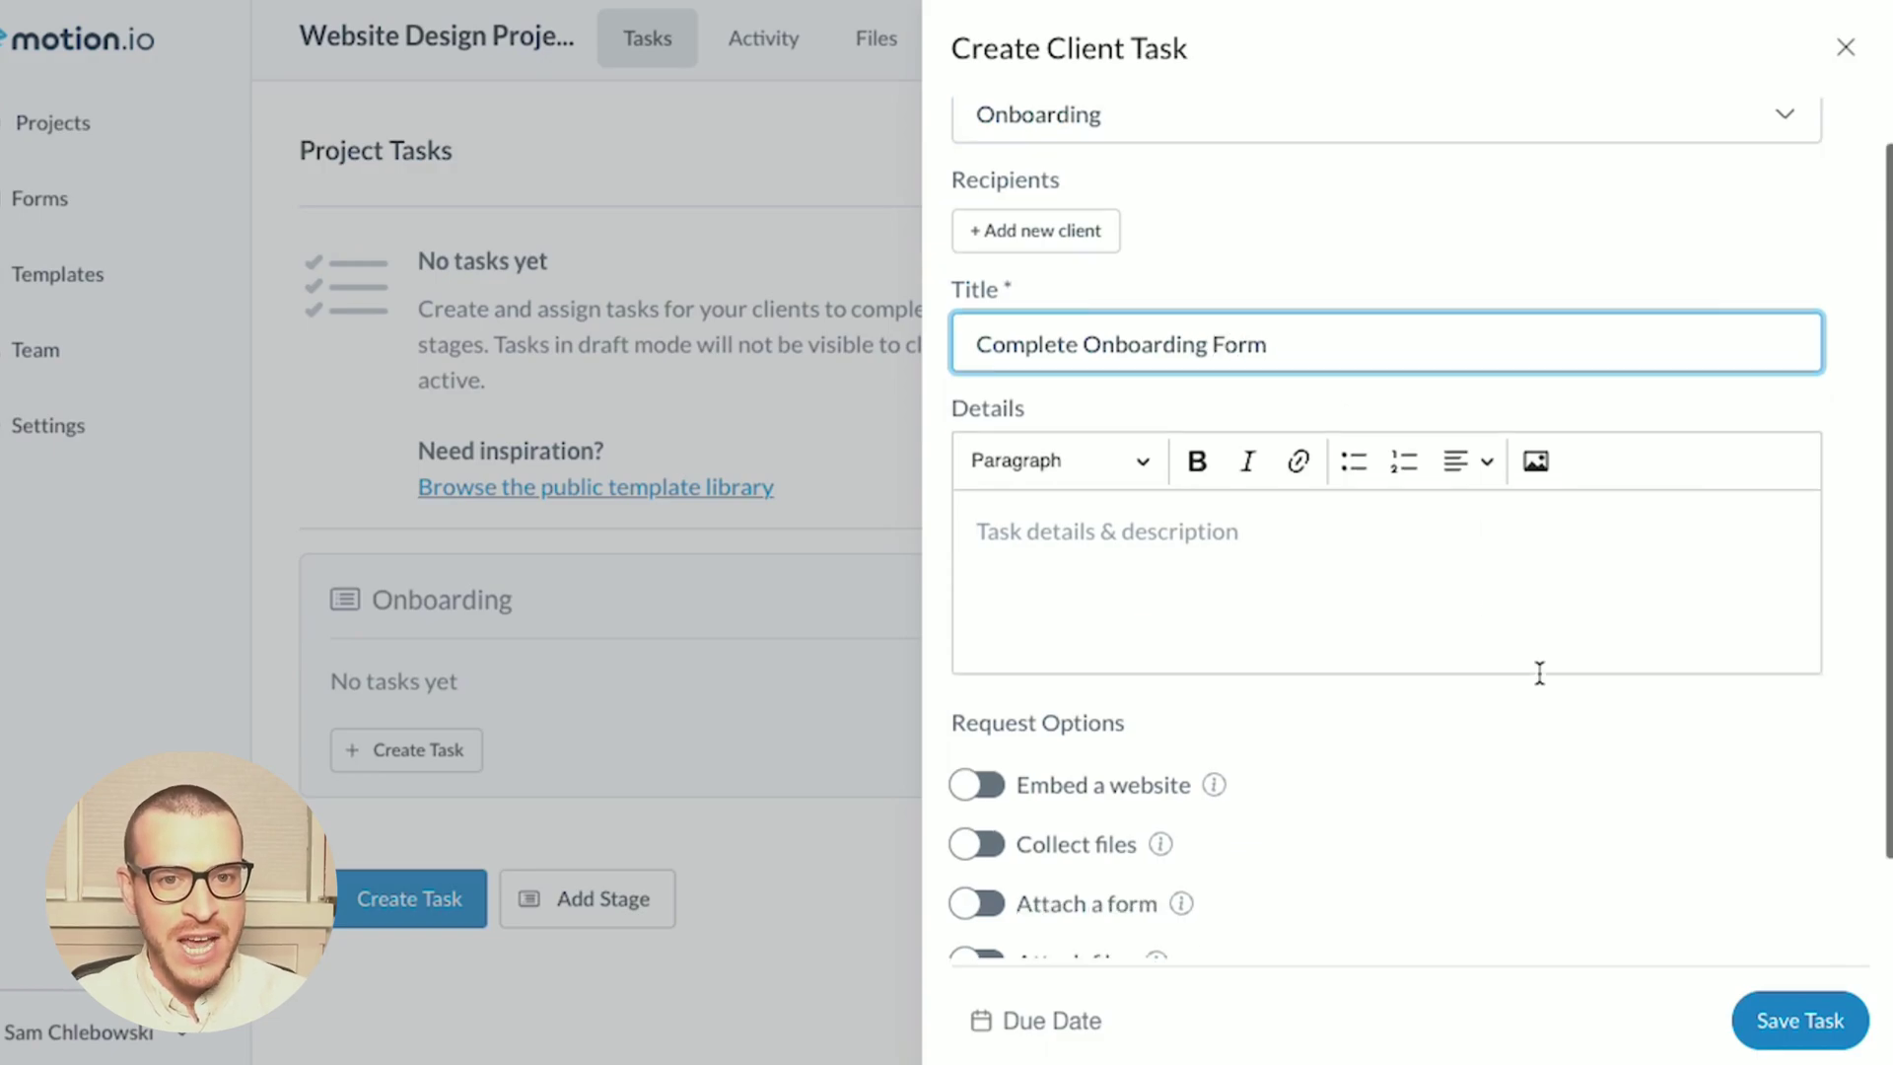
click(1296, 463)
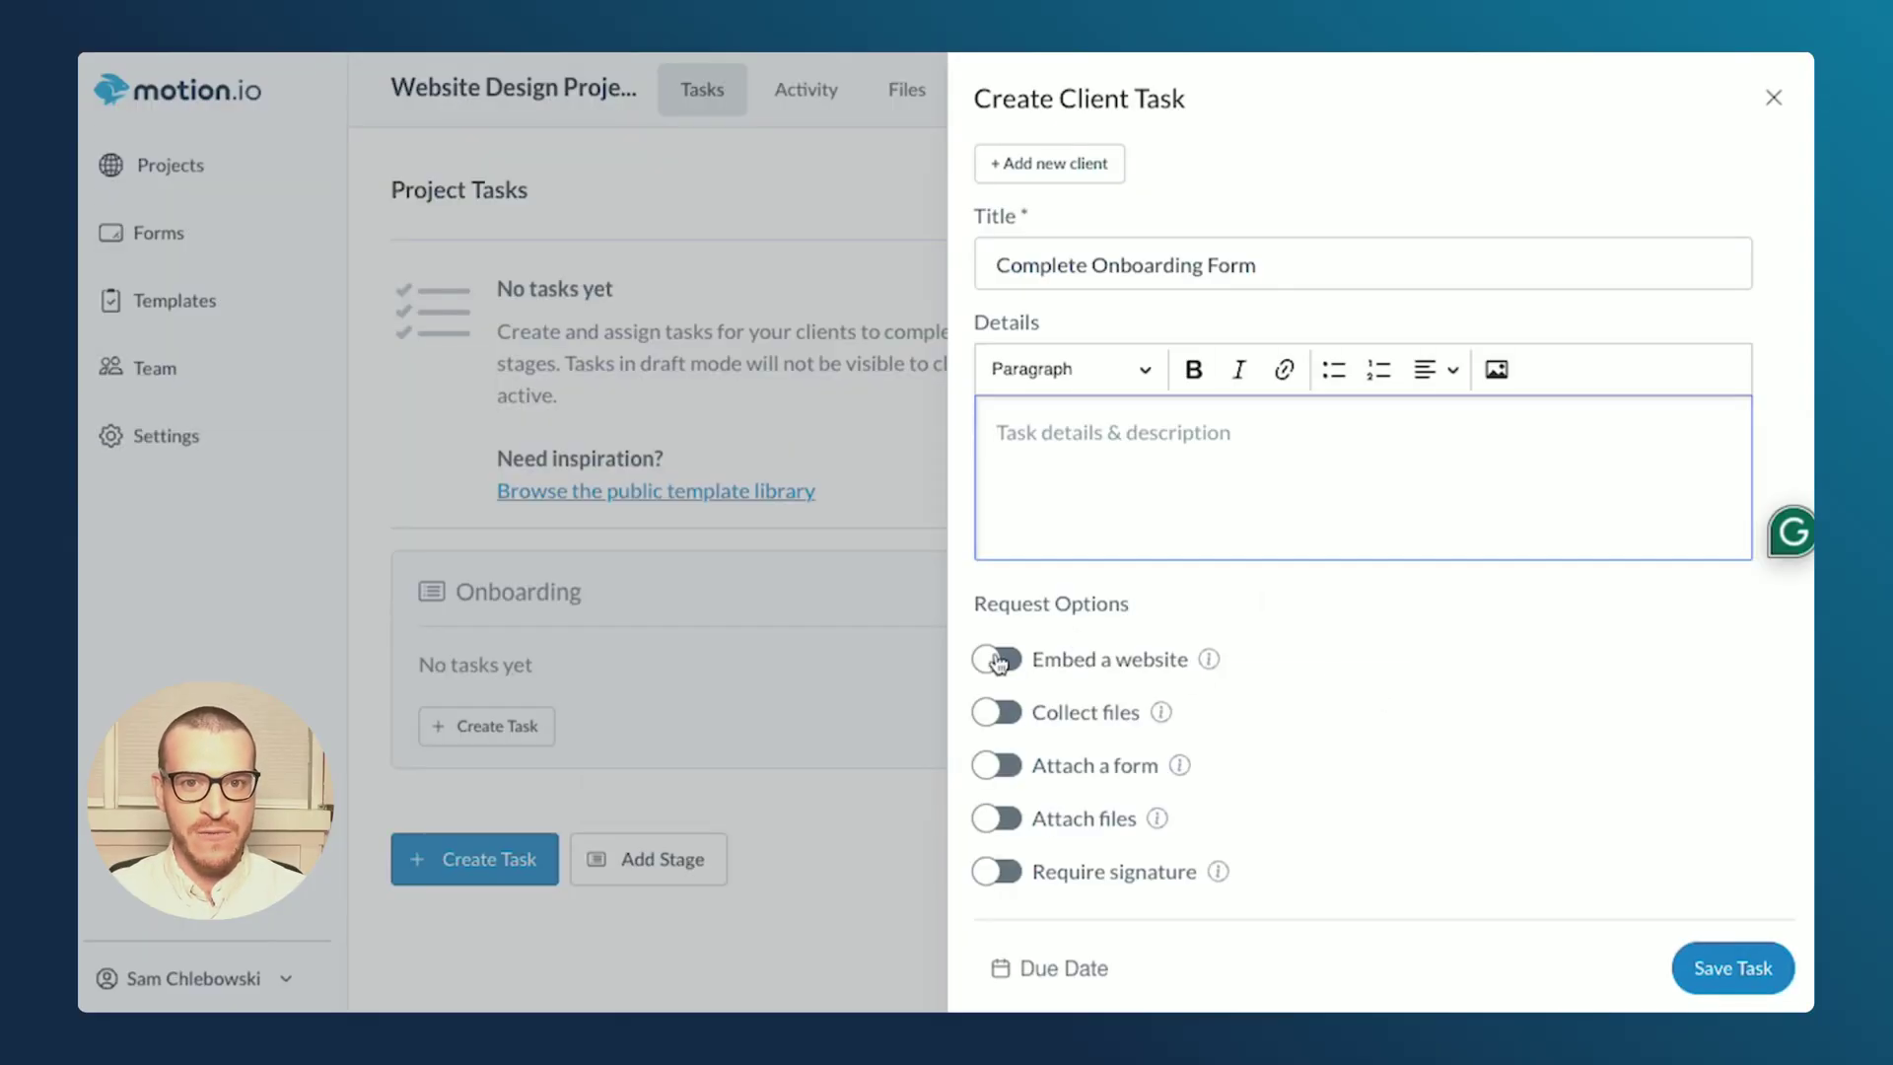
- Try the Embed a website and Collect files options, leaving both off
click(674, 544)
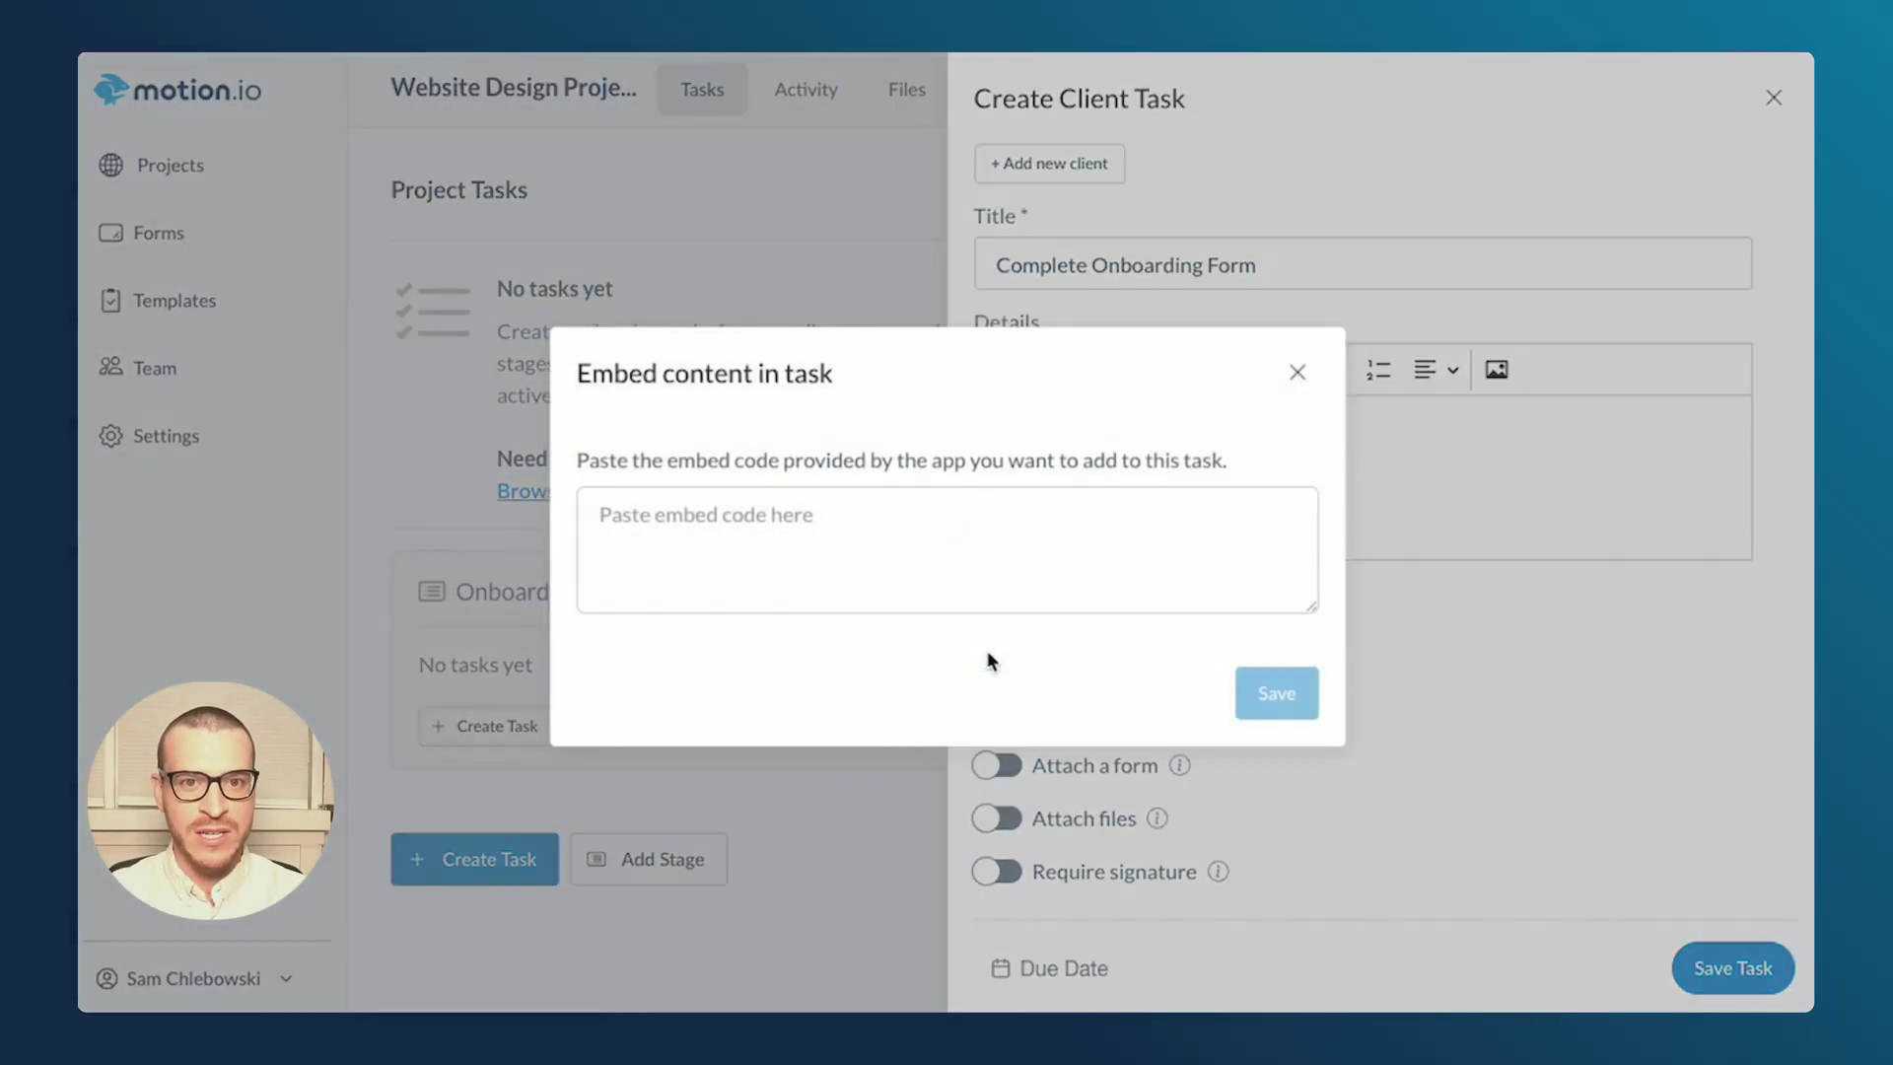
click(1297, 372)
click(994, 712)
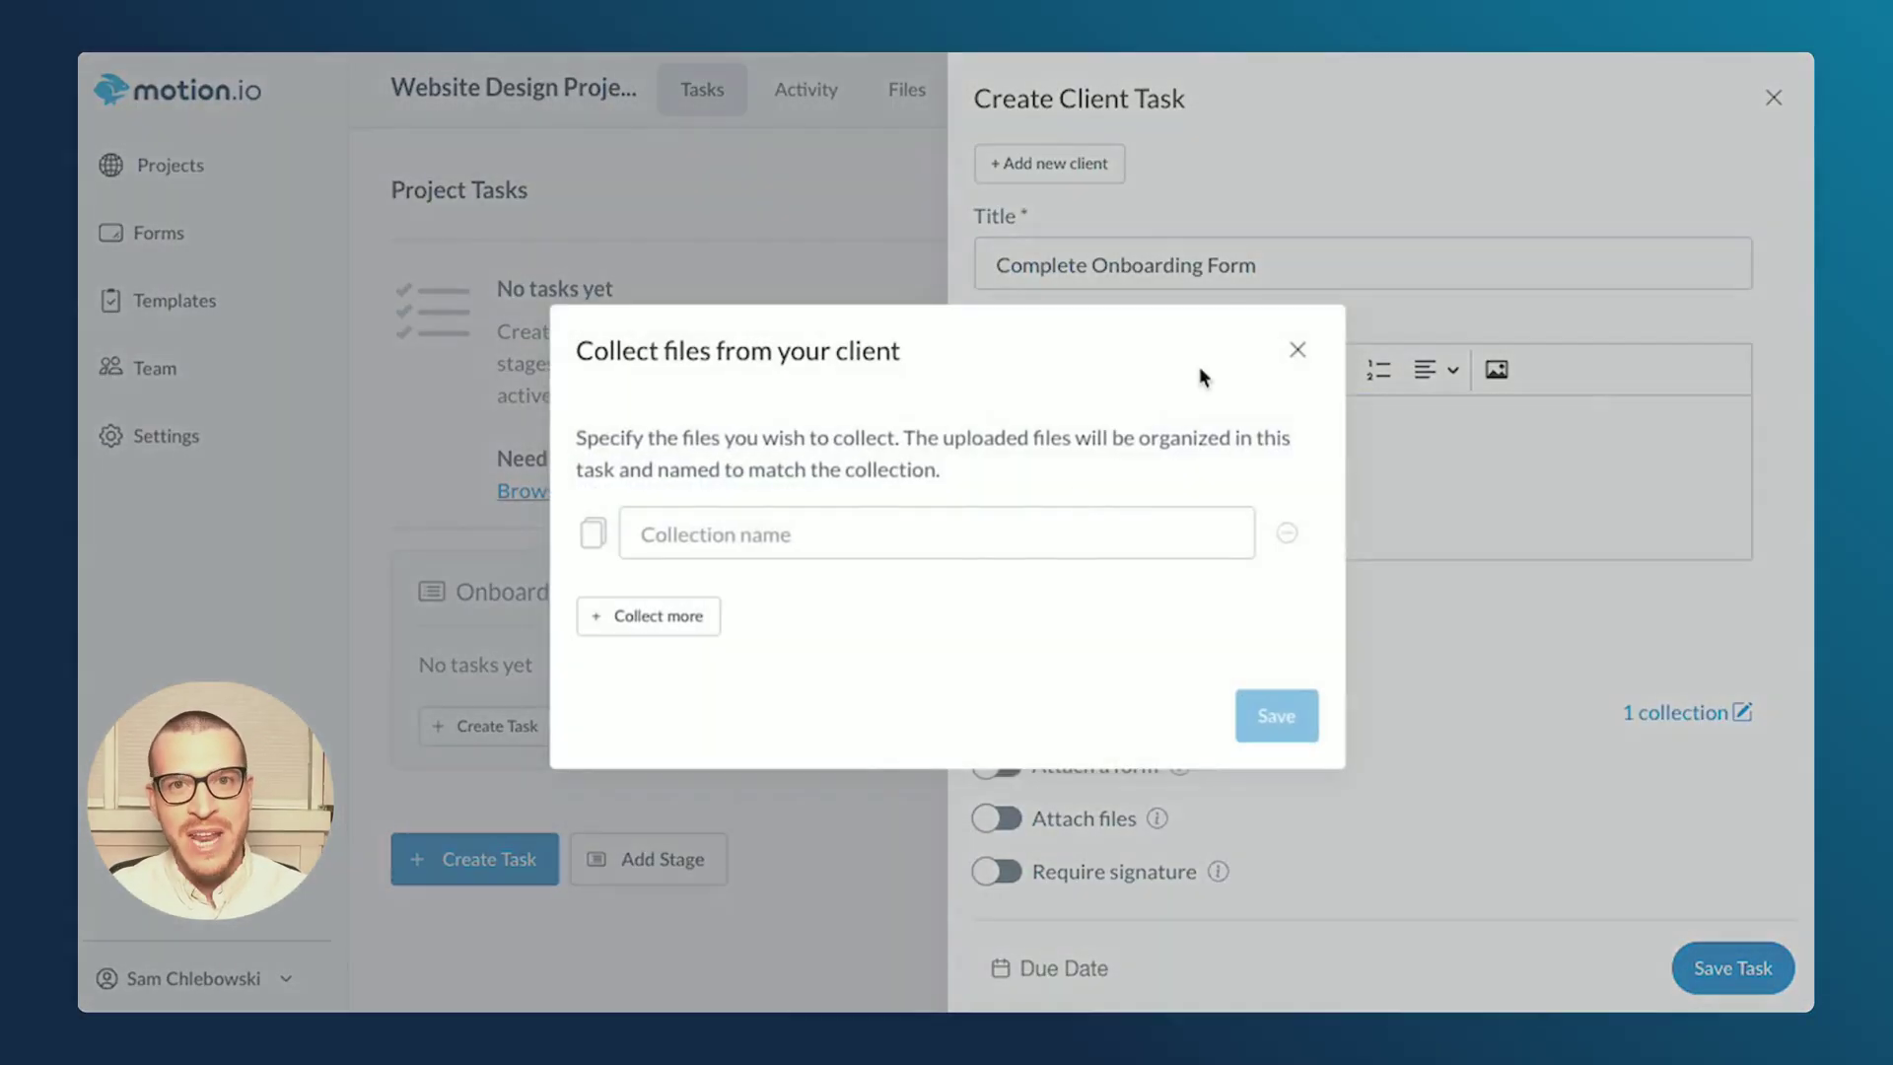
click(1299, 350)
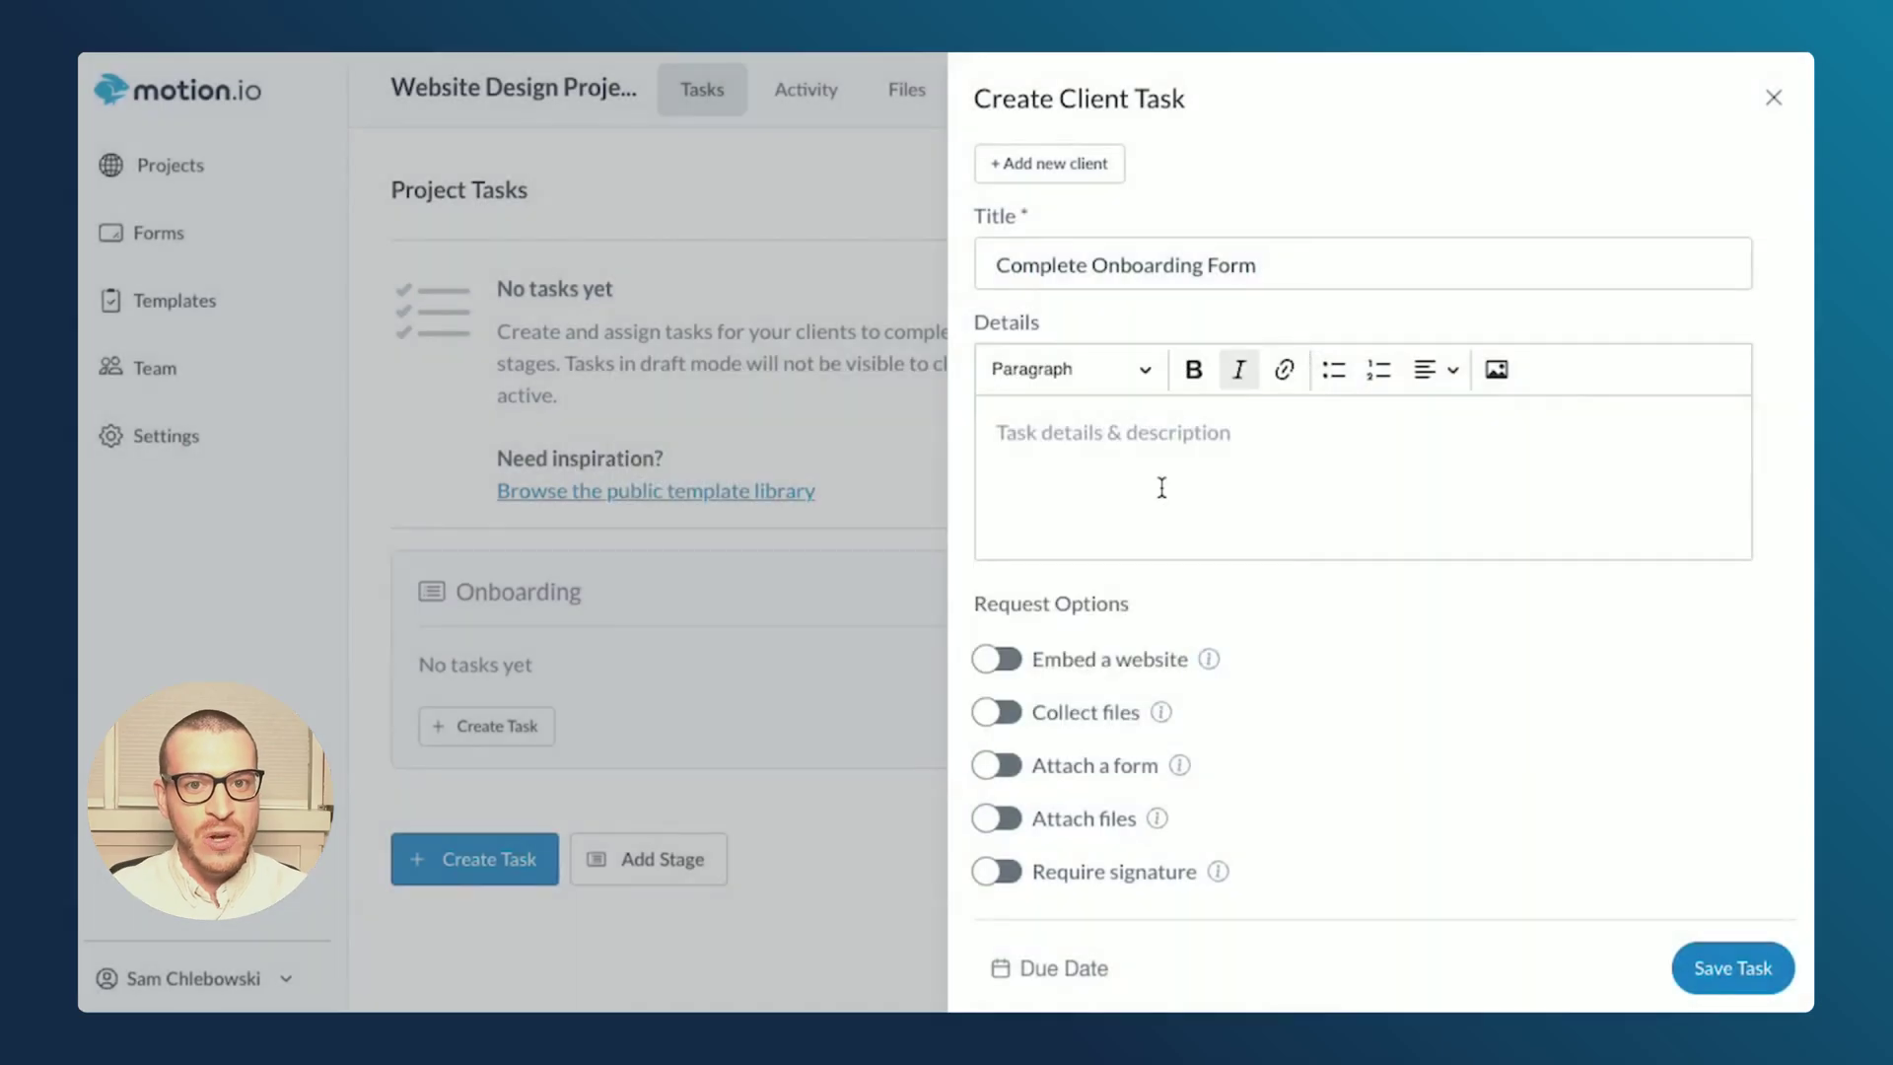
- Attach the 'Onboarding Form - Website Projects' form, require a signature, and save as draft
click(991, 767)
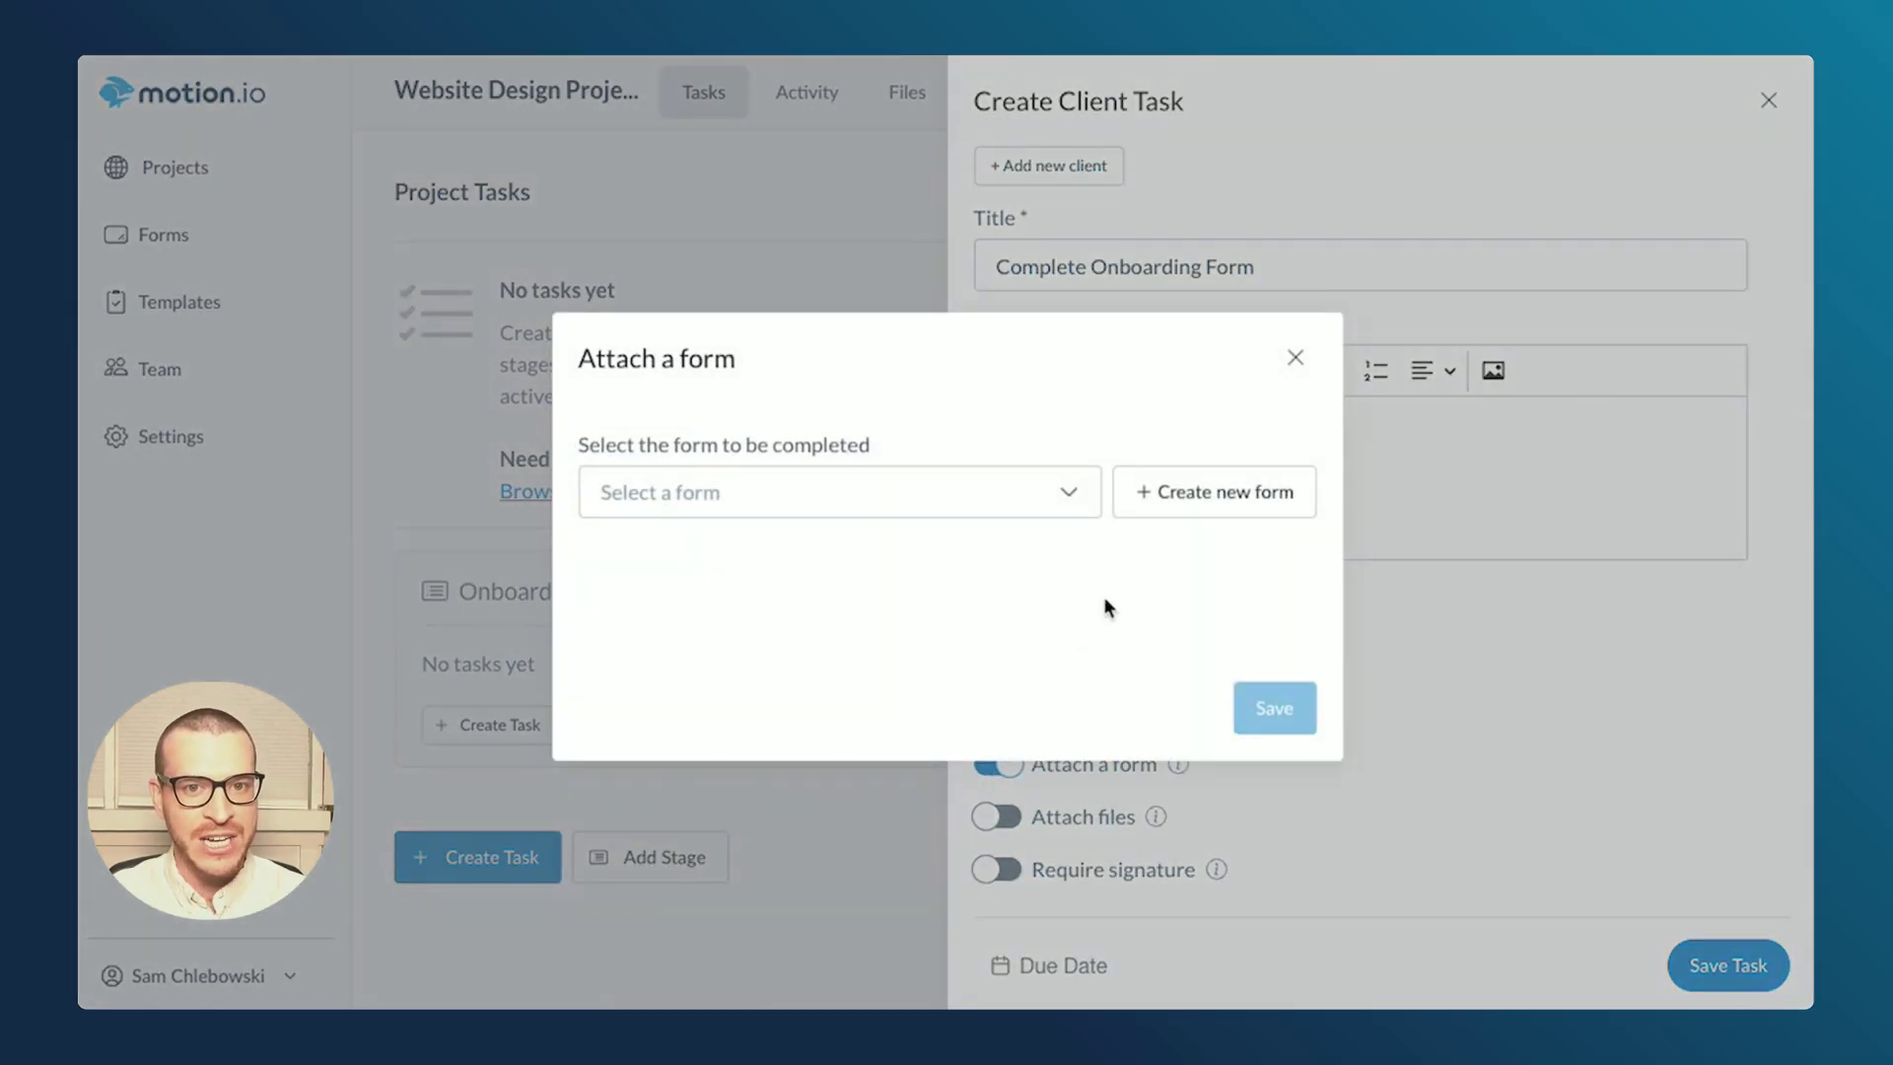
click(1195, 491)
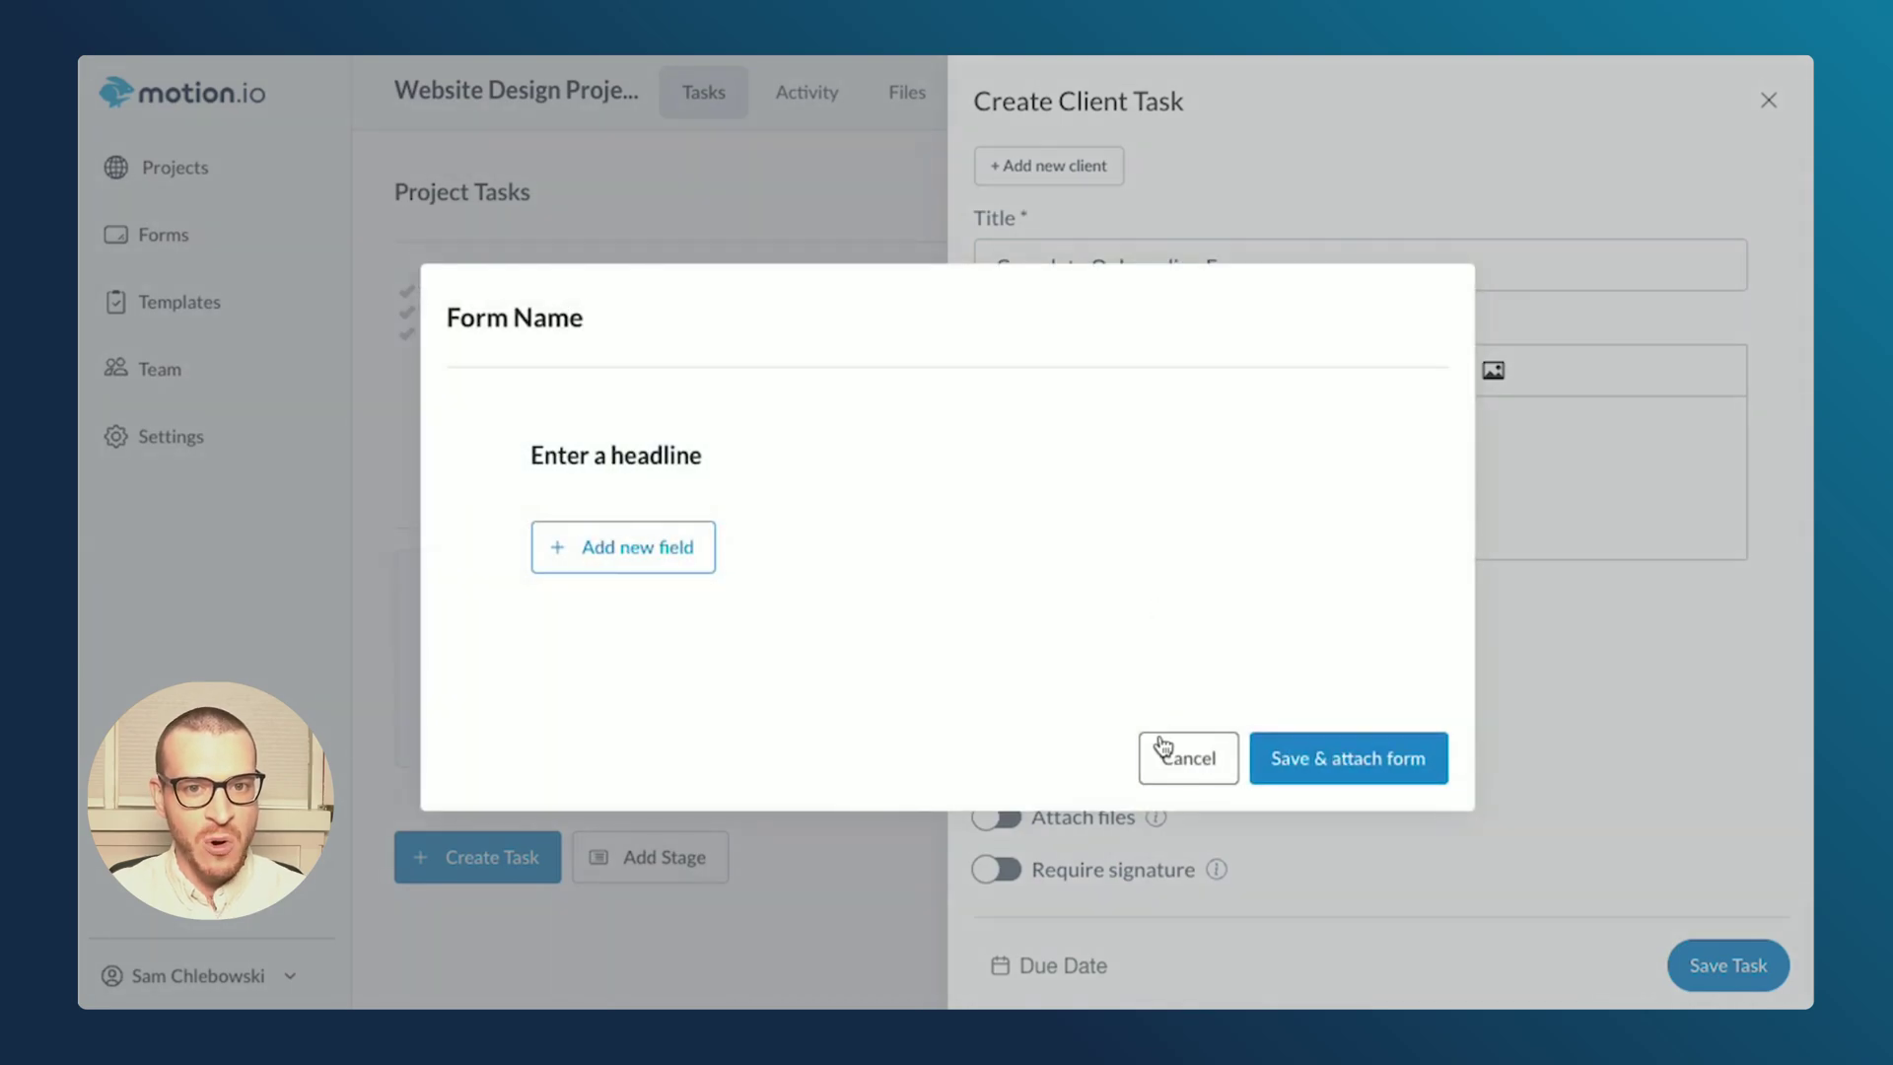
click(1168, 757)
click(954, 503)
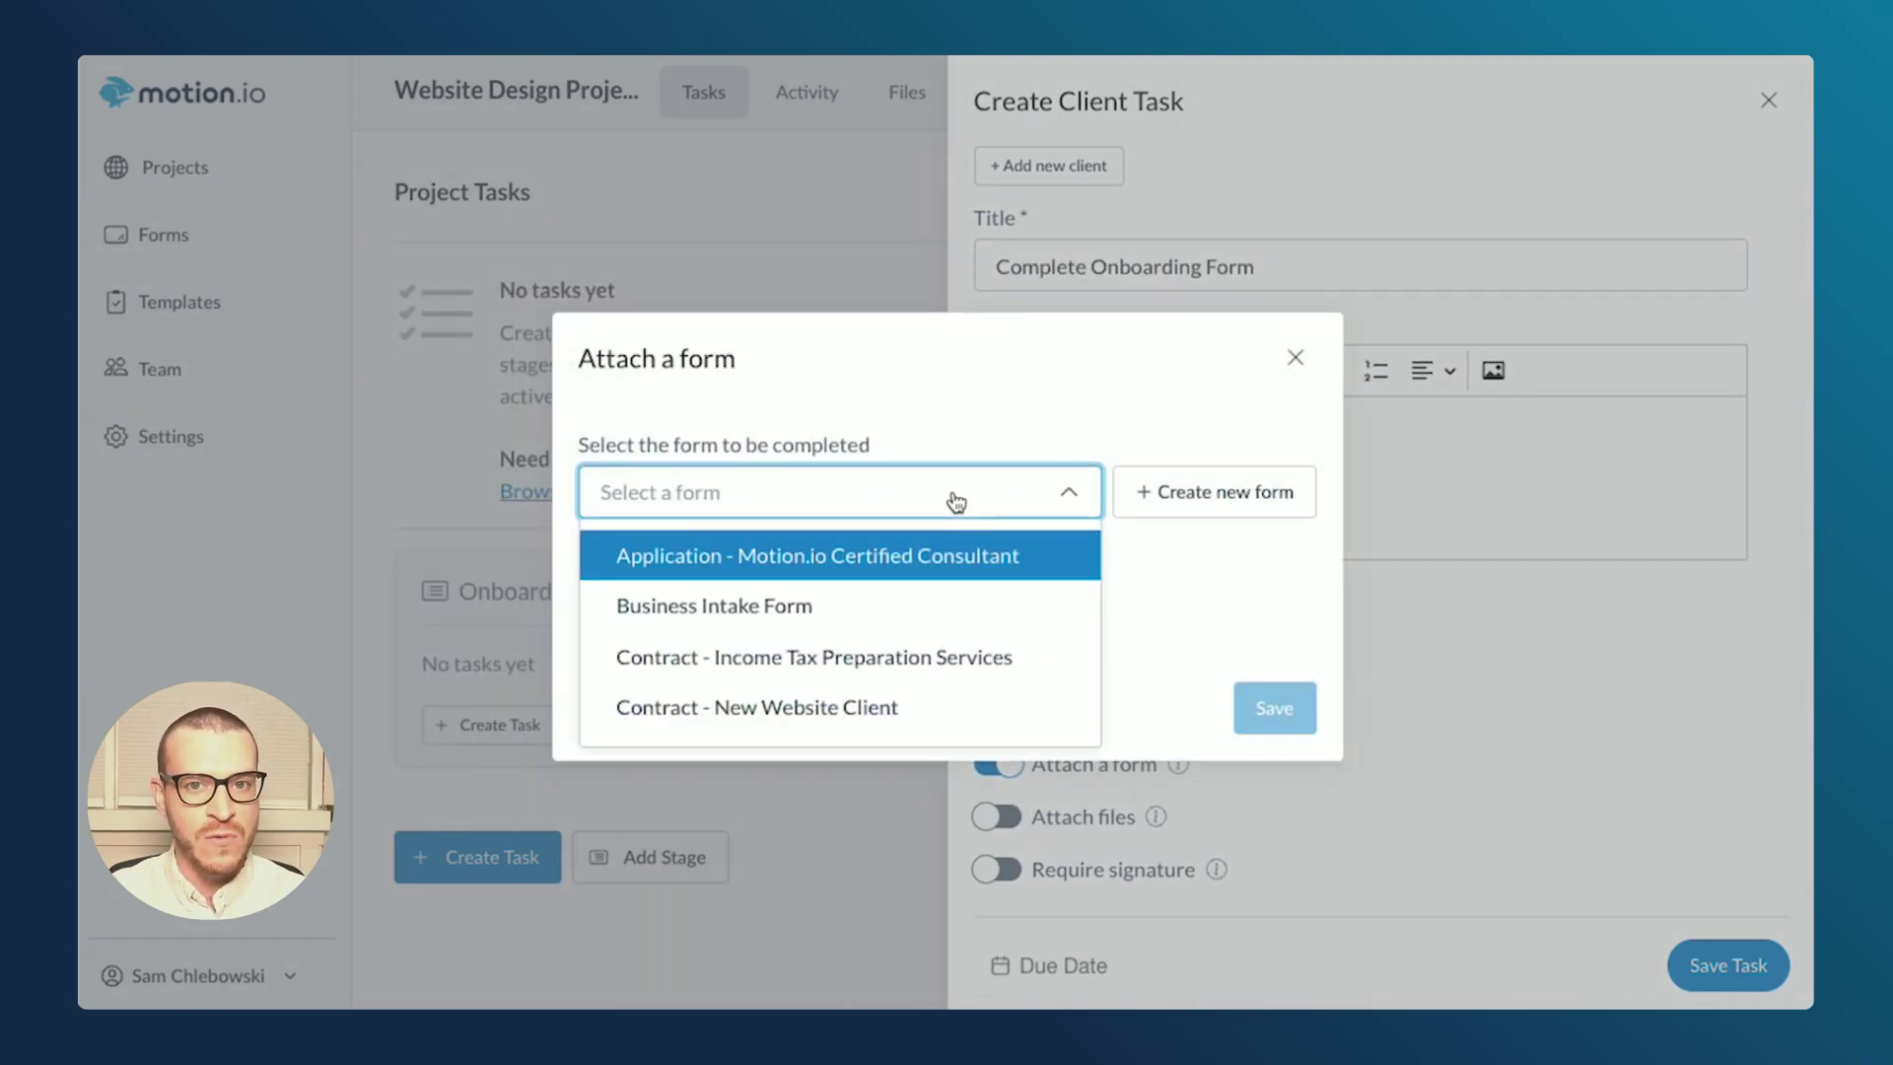
scroll(937, 660, down, 10)
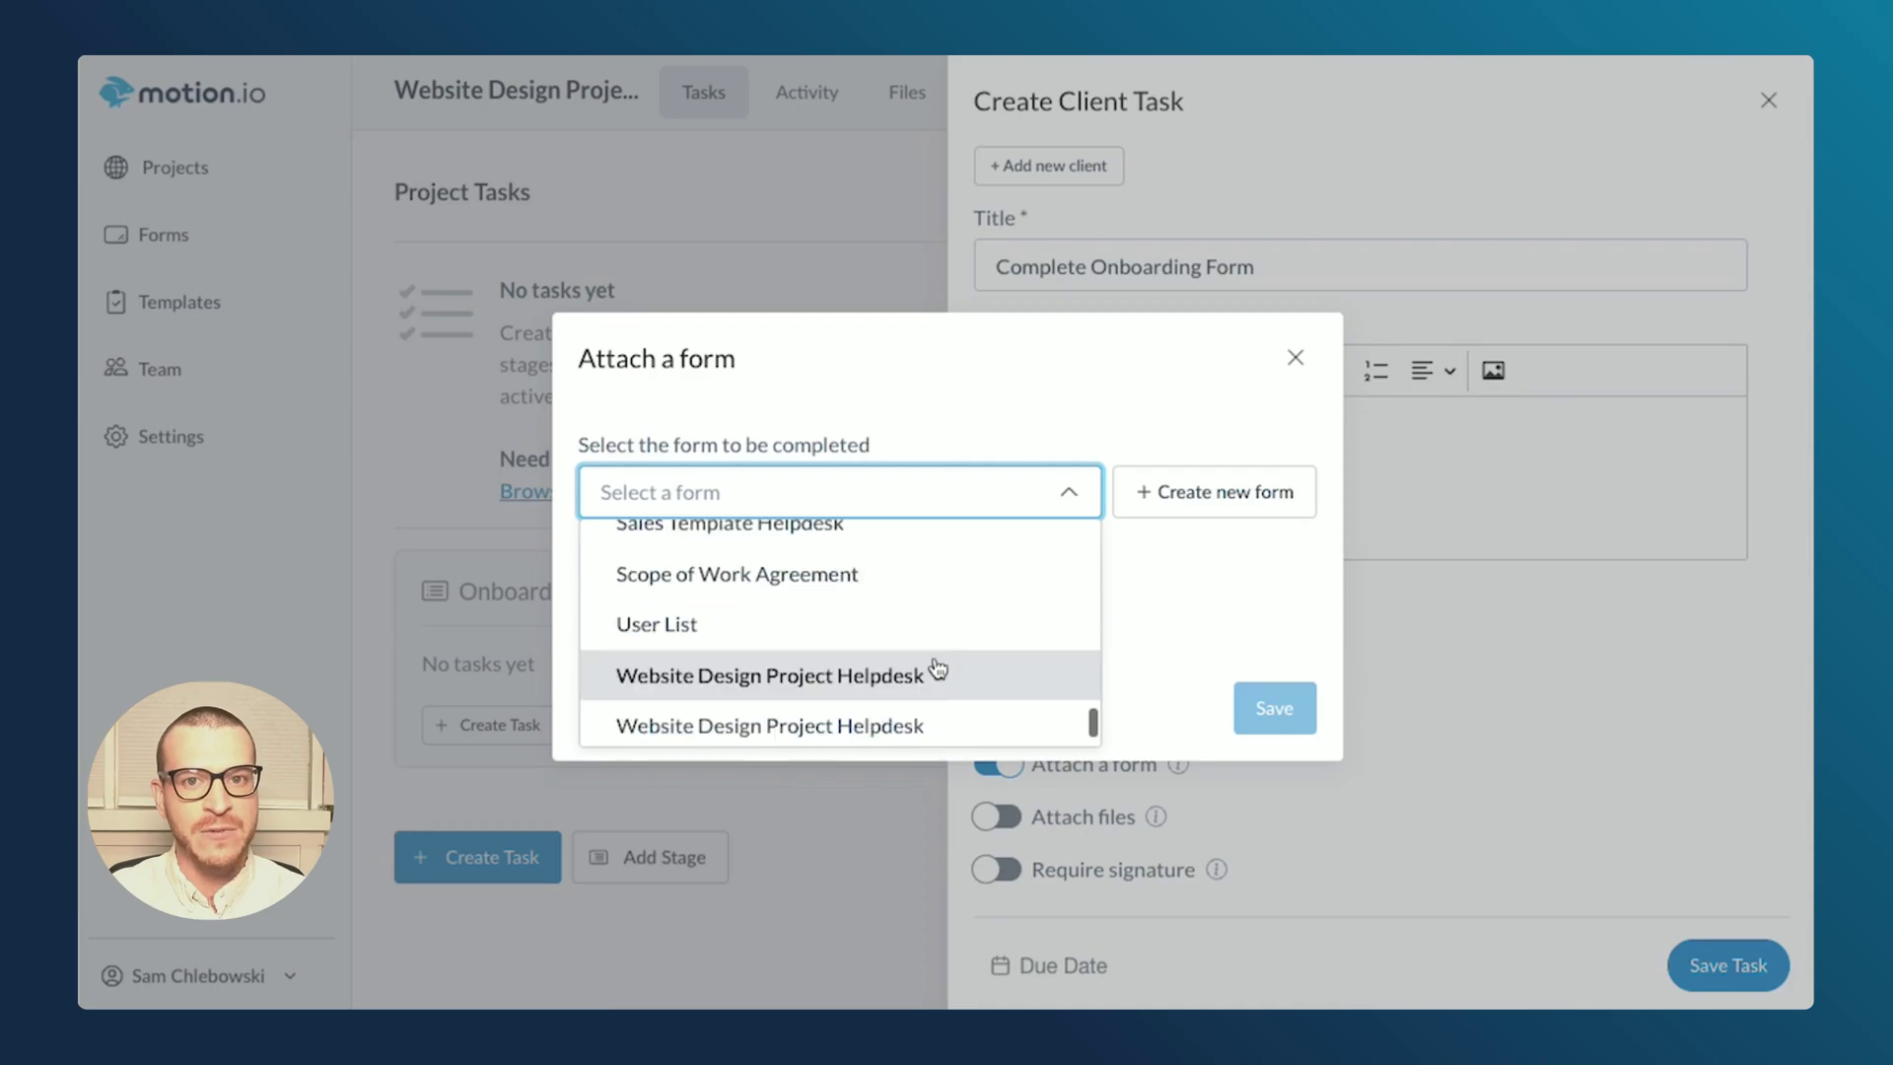
scroll(937, 669, up, 5)
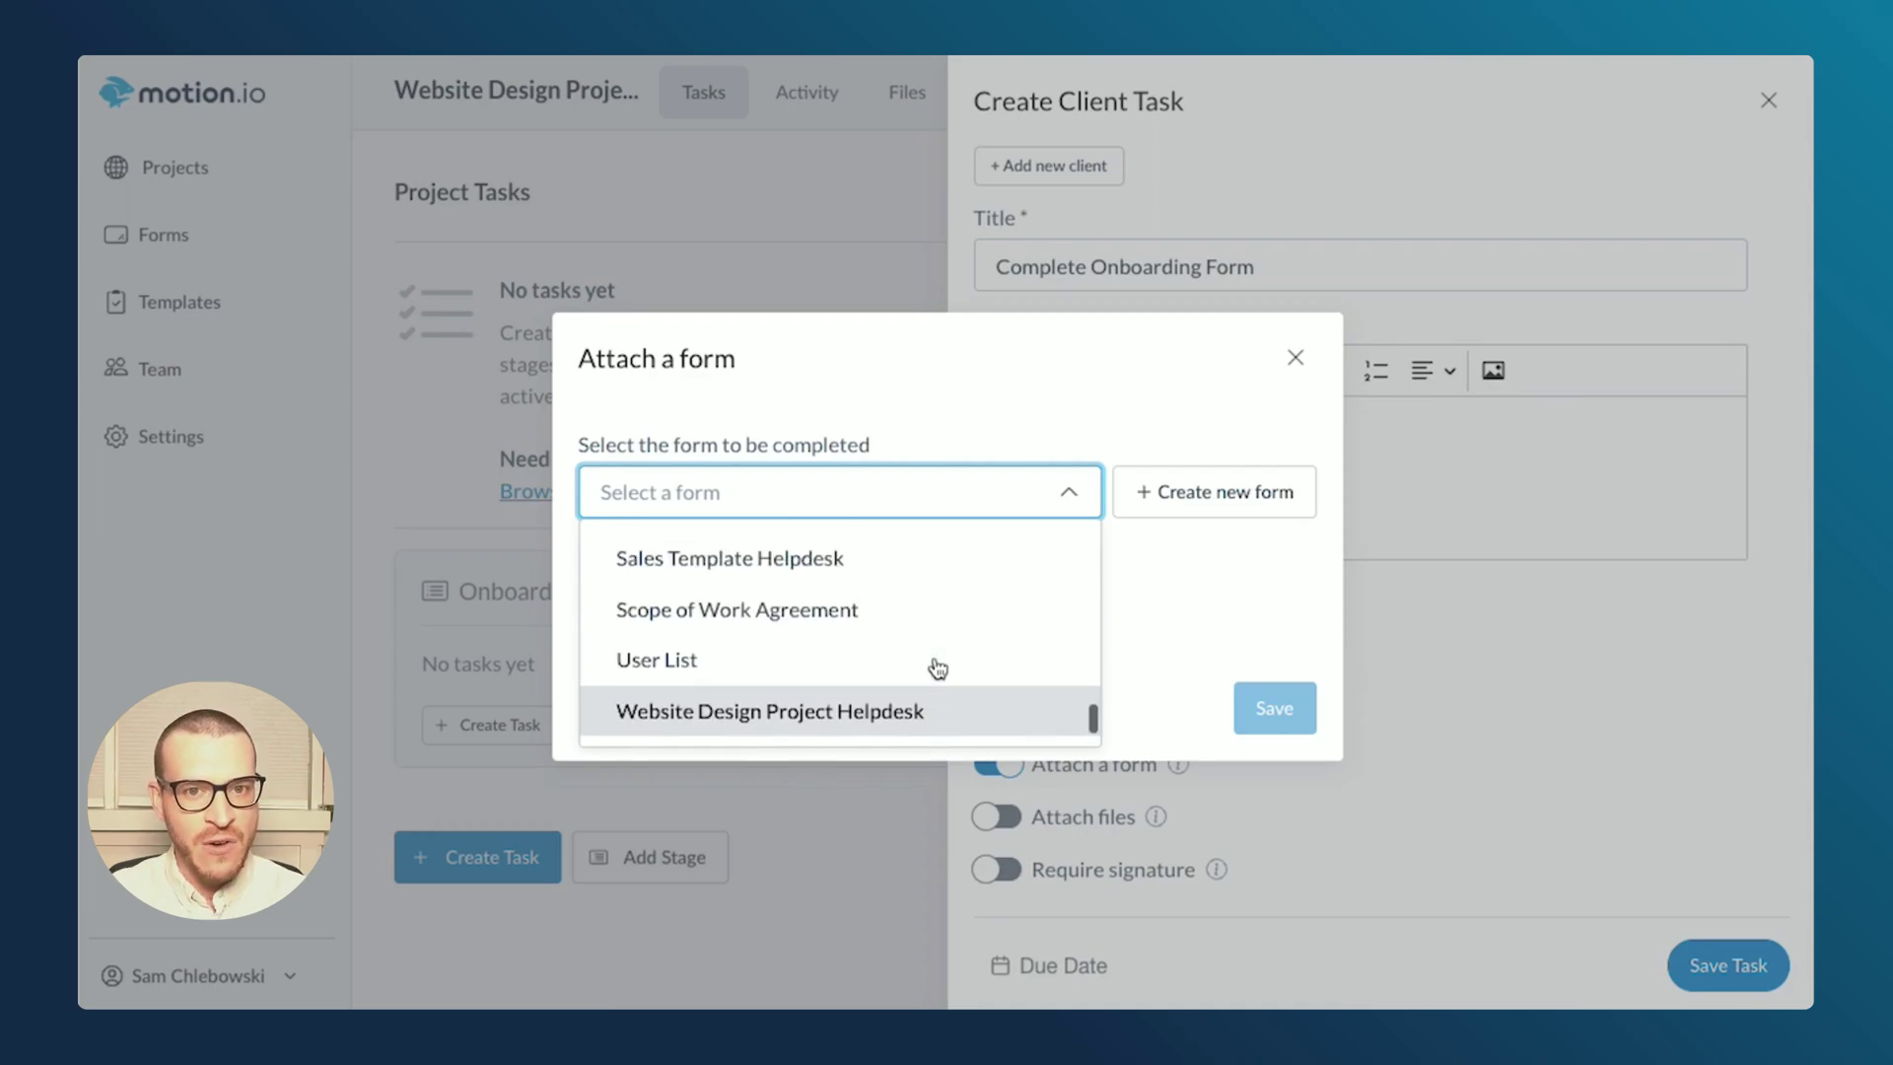
scroll(930, 664, up, 2)
click(900, 693)
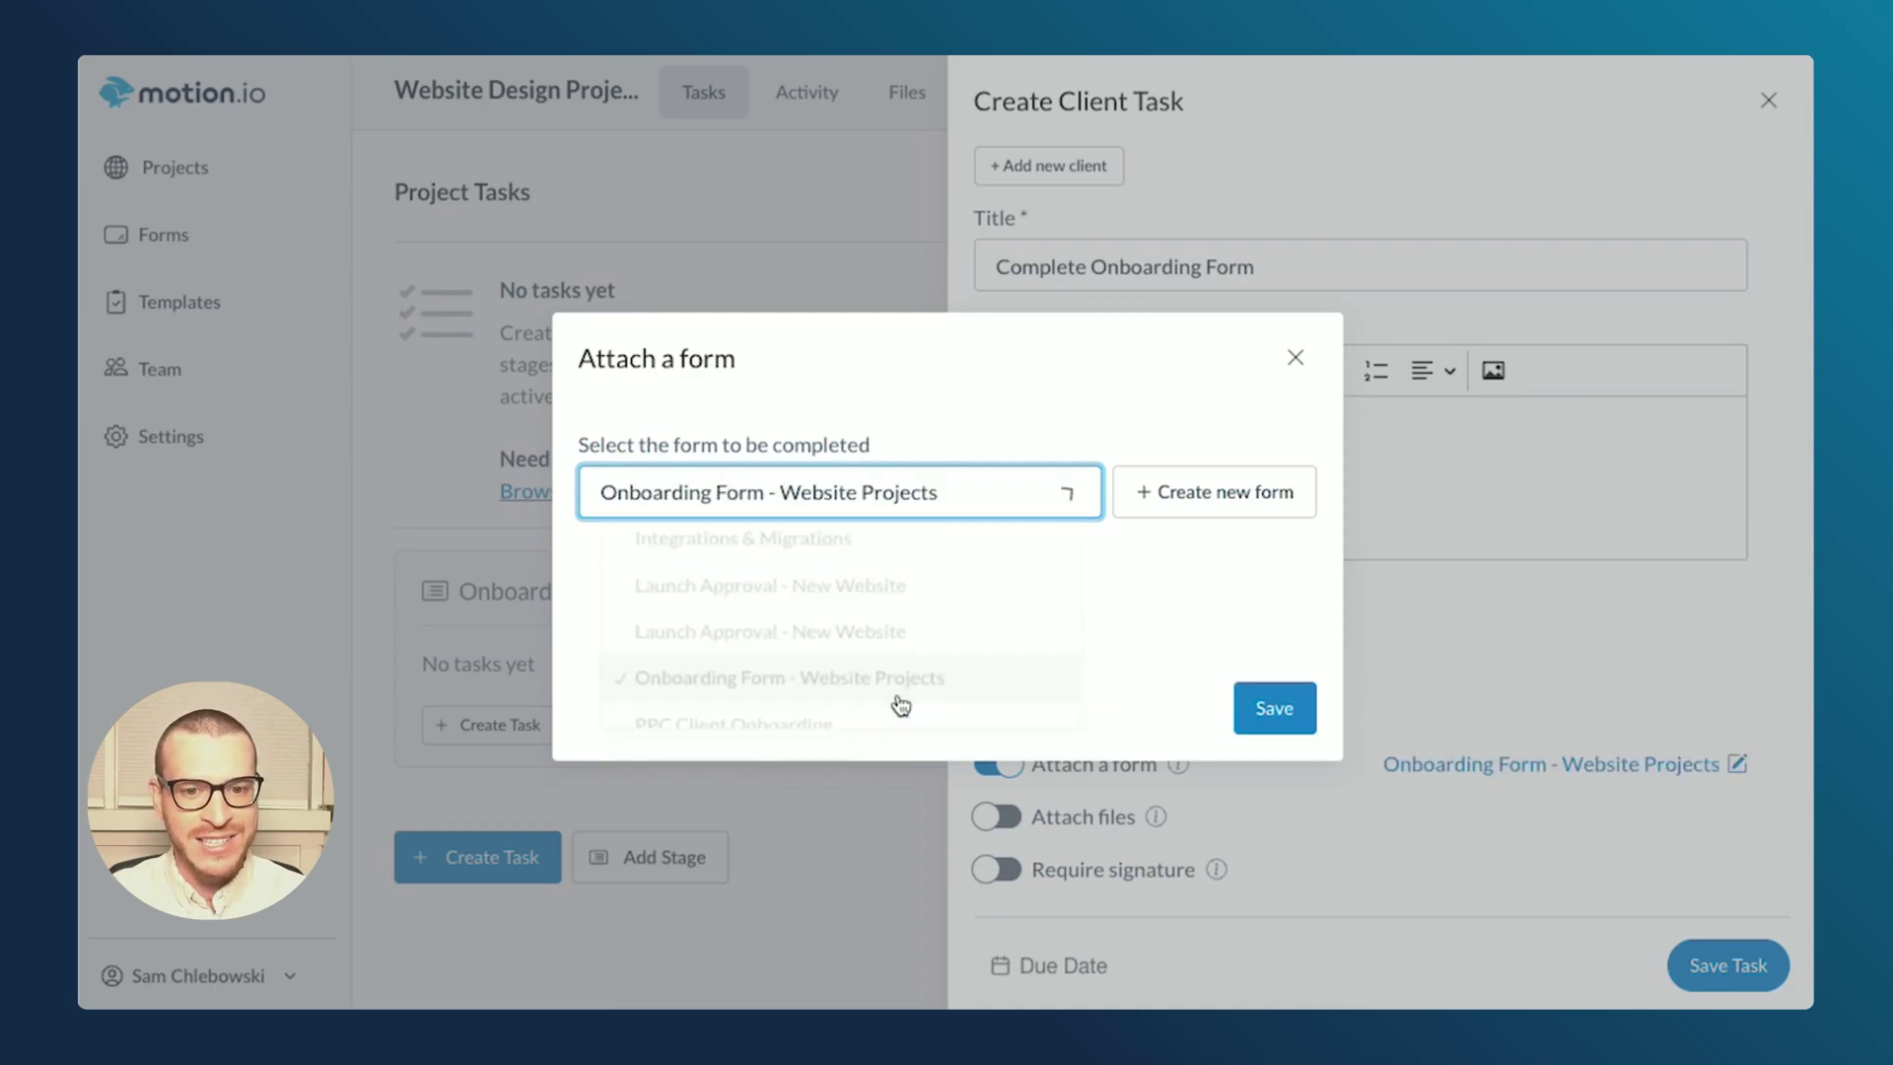
click(1245, 712)
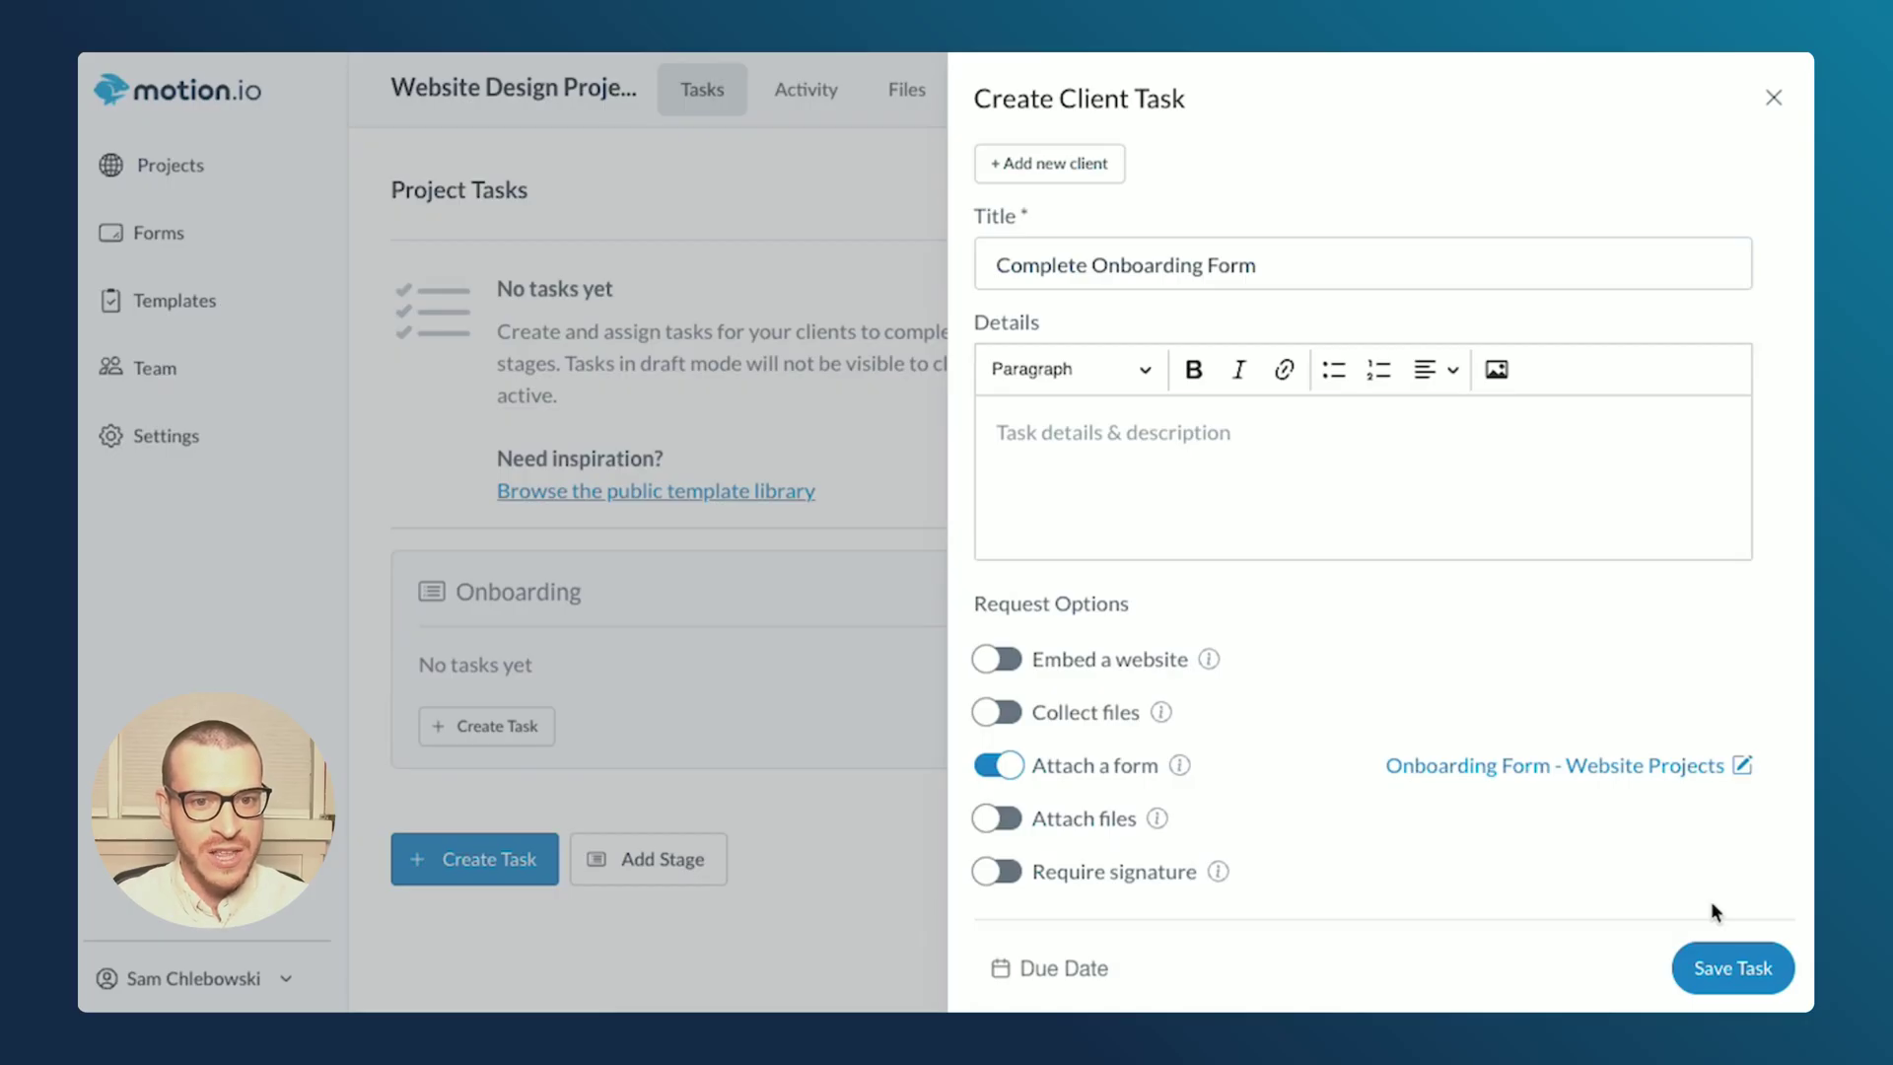
click(987, 873)
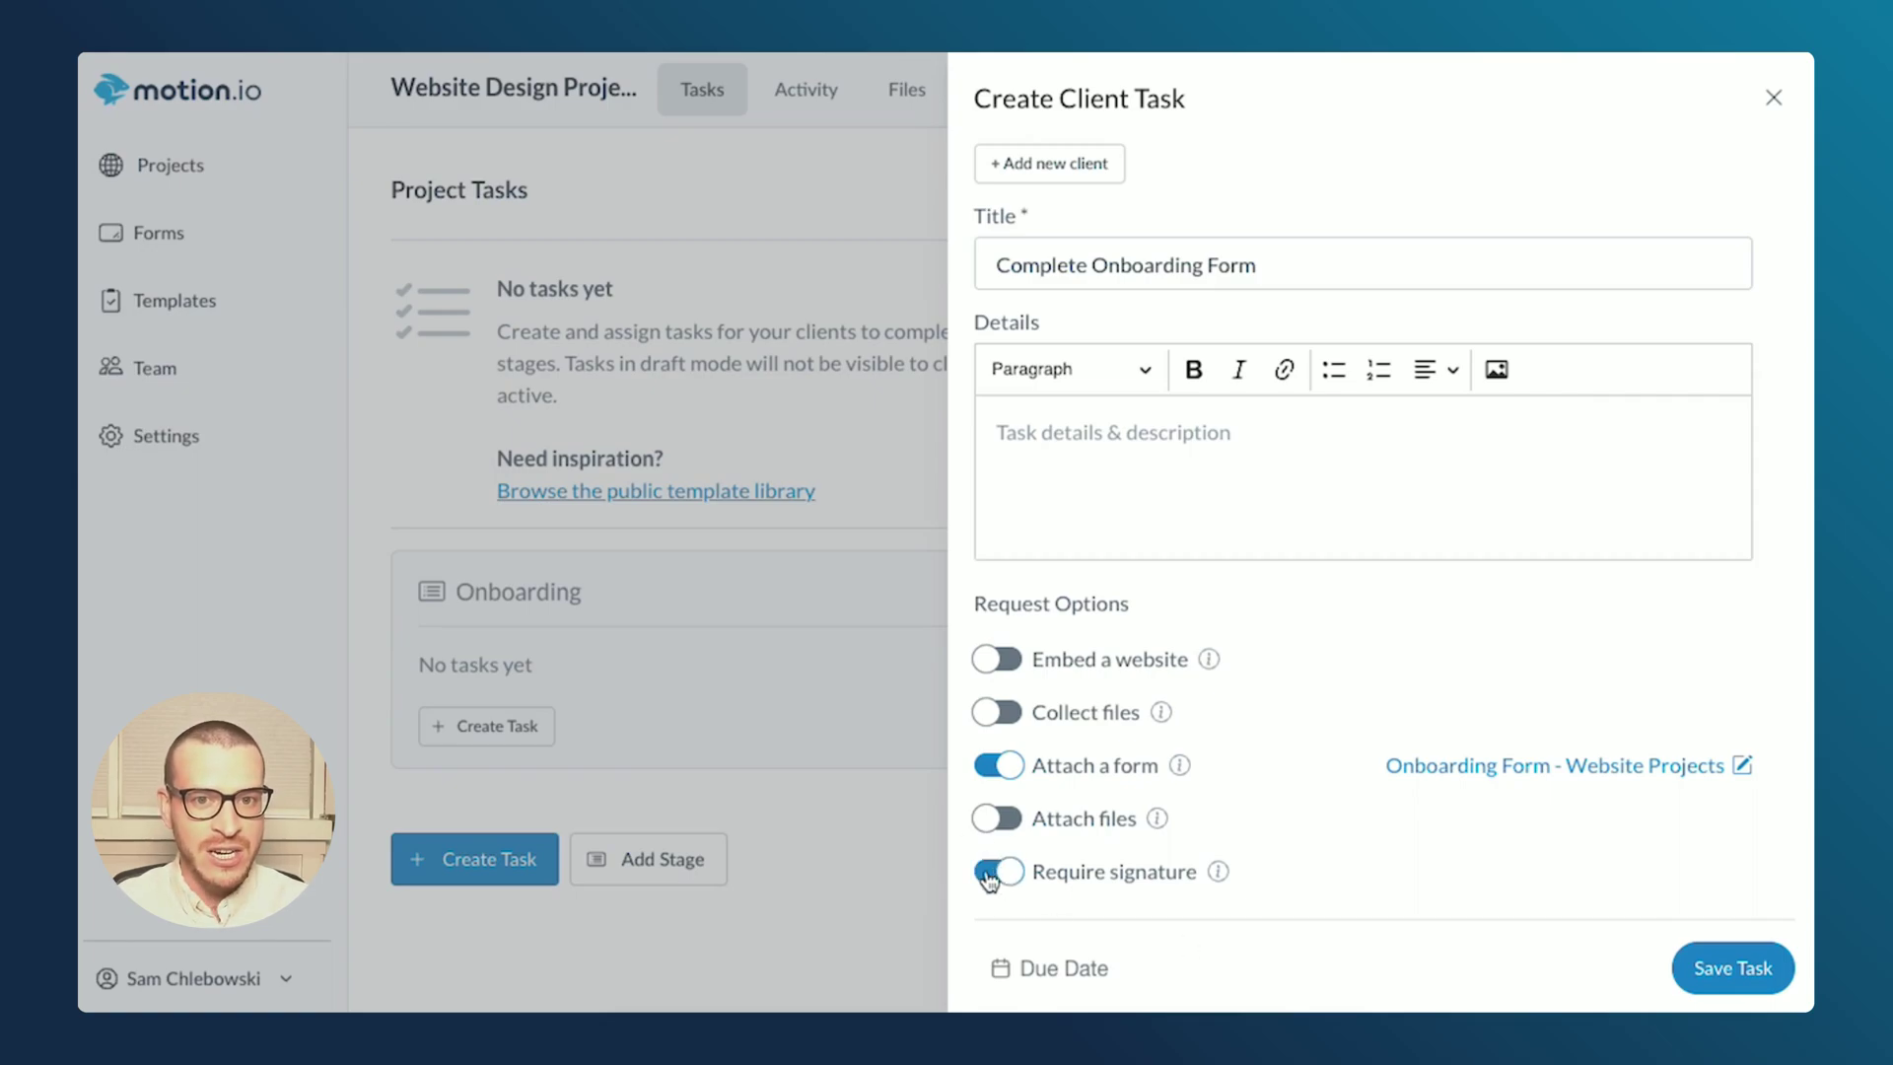
click(1731, 970)
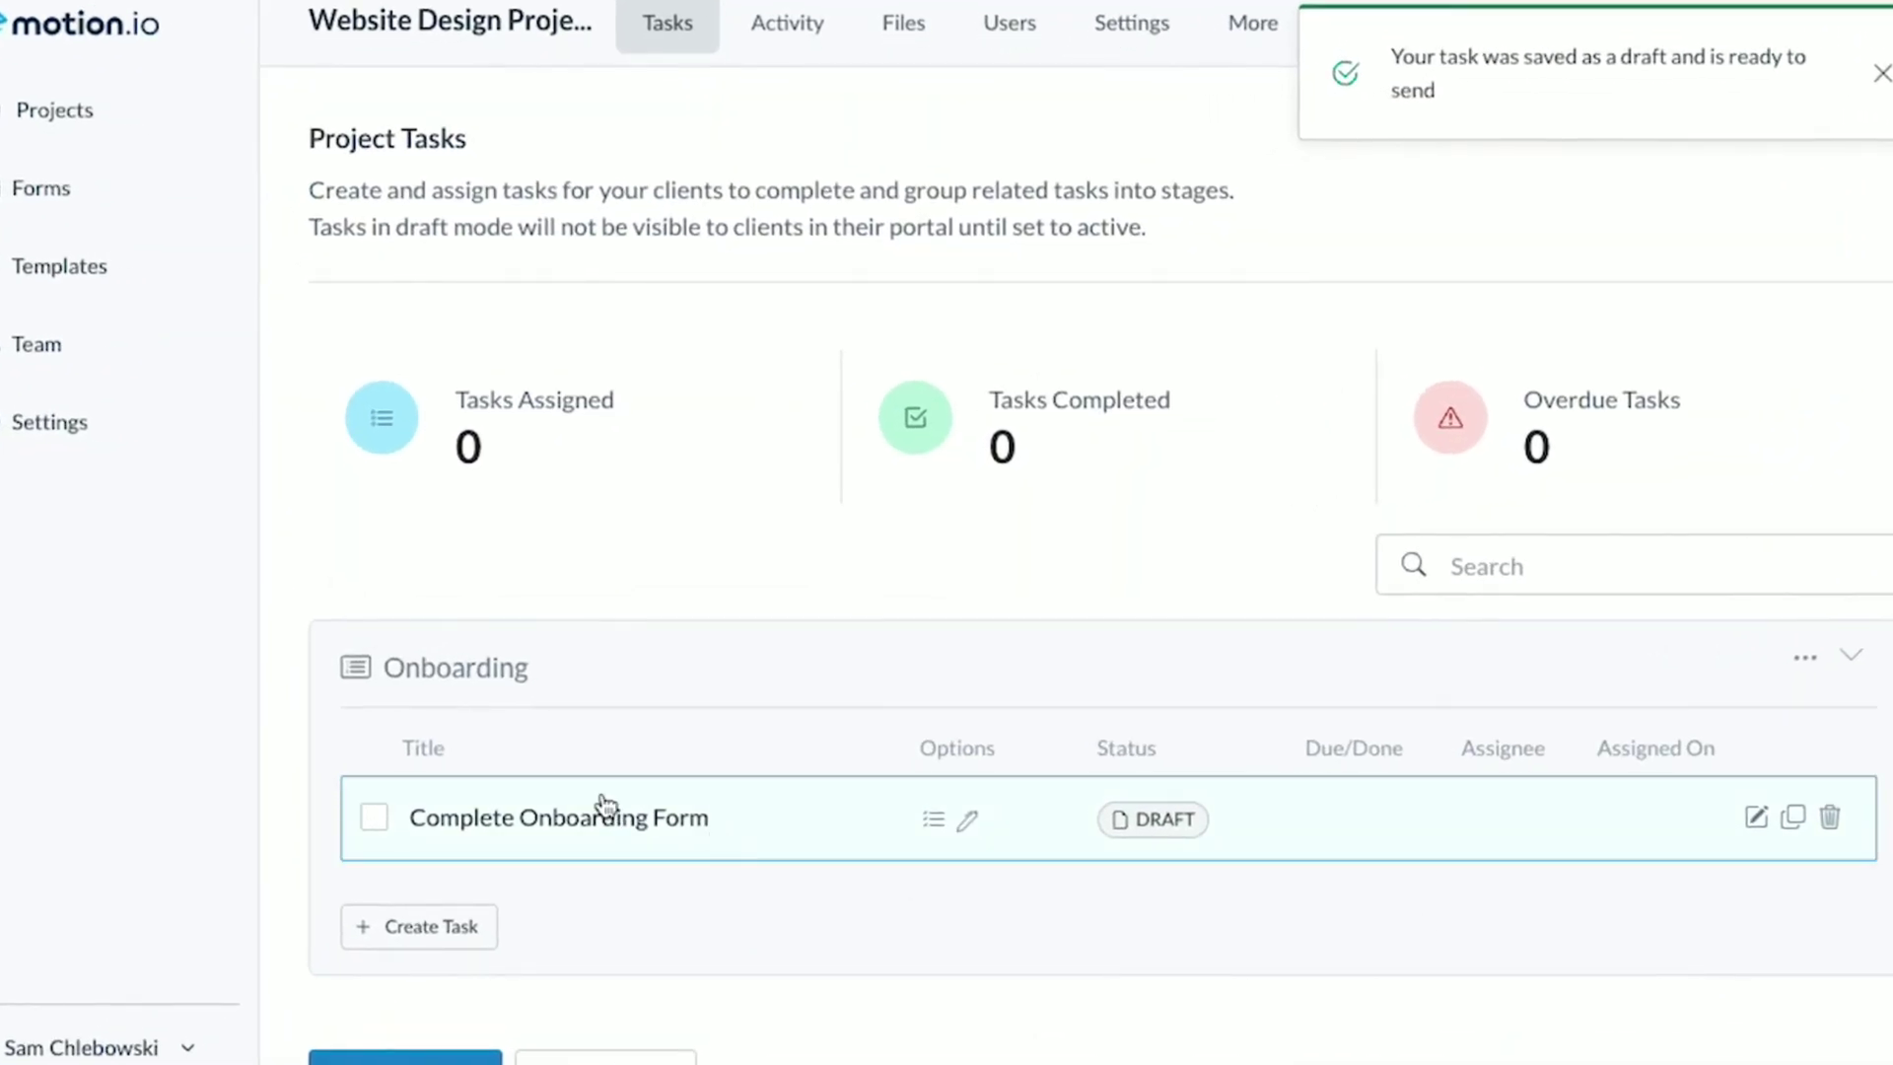
click(603, 814)
scroll(824, 592, down, 10)
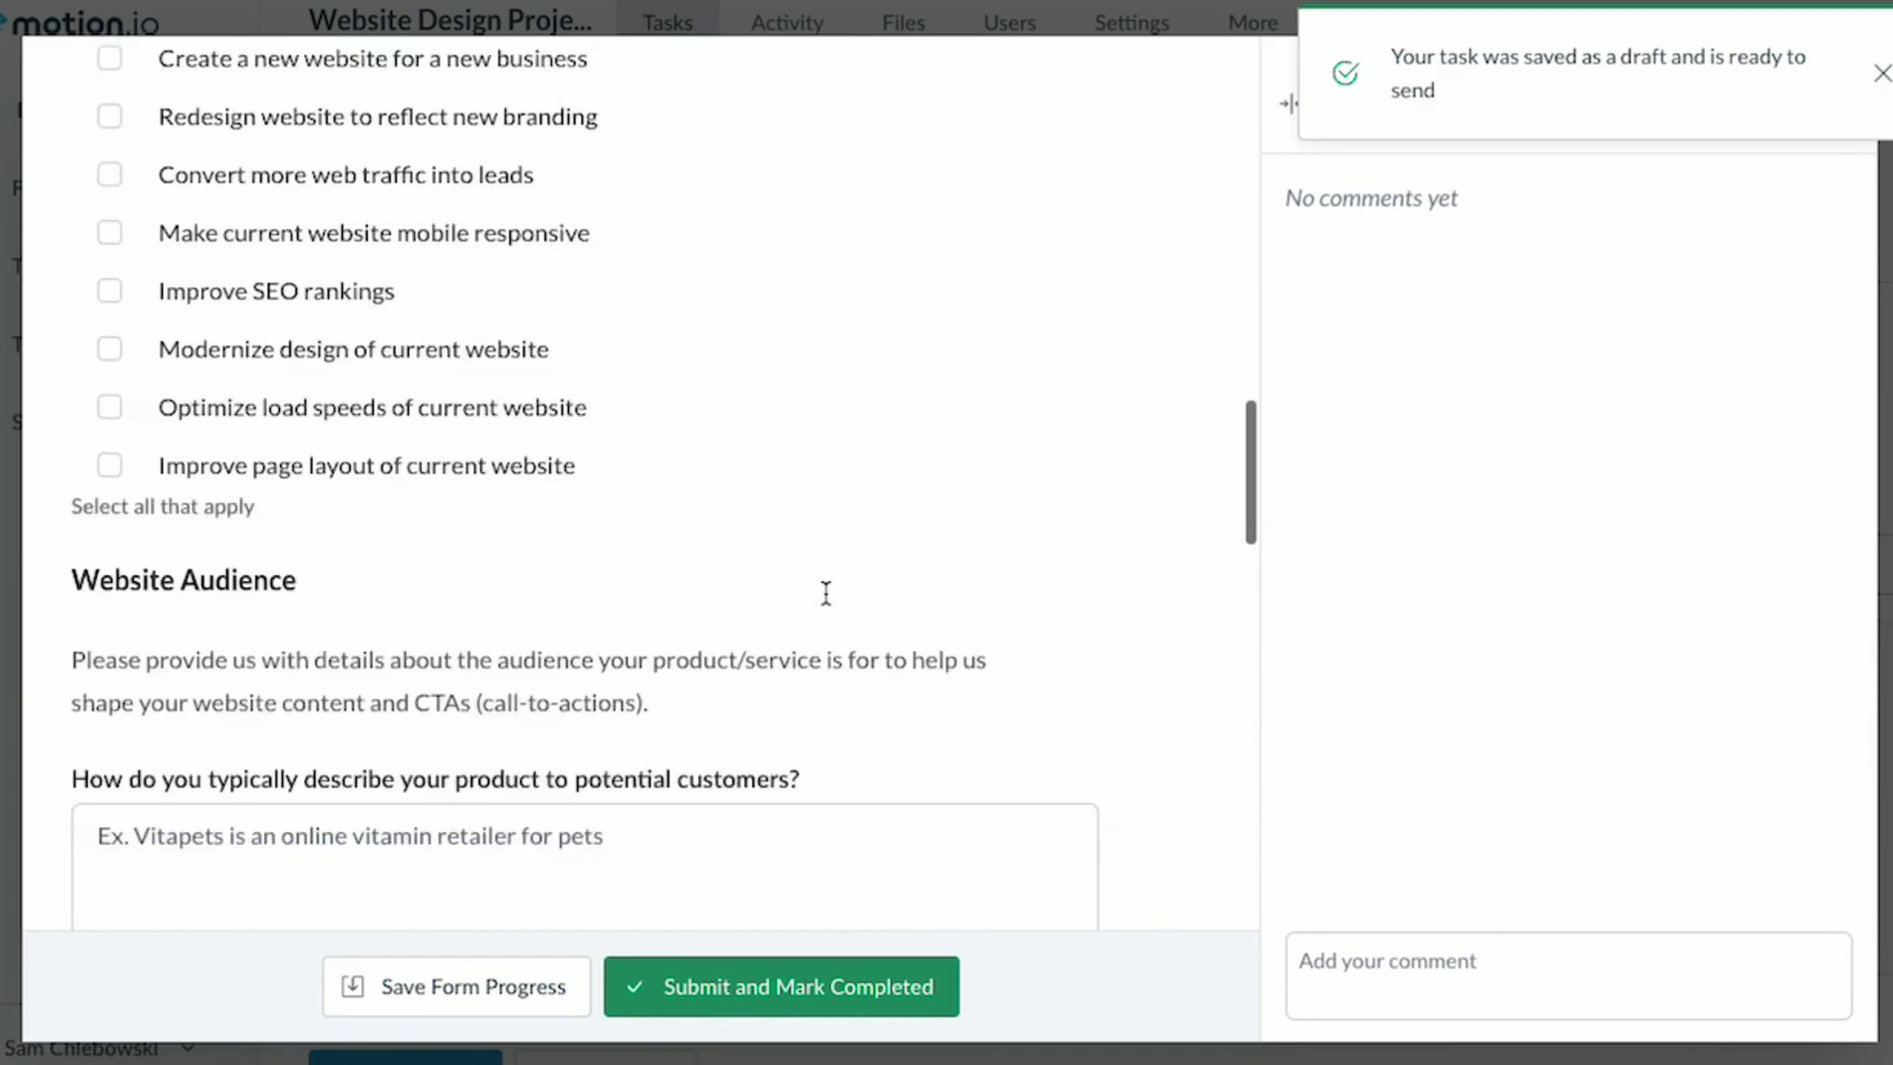
scroll(826, 592, down, 10)
drag(135, 719, 549, 648)
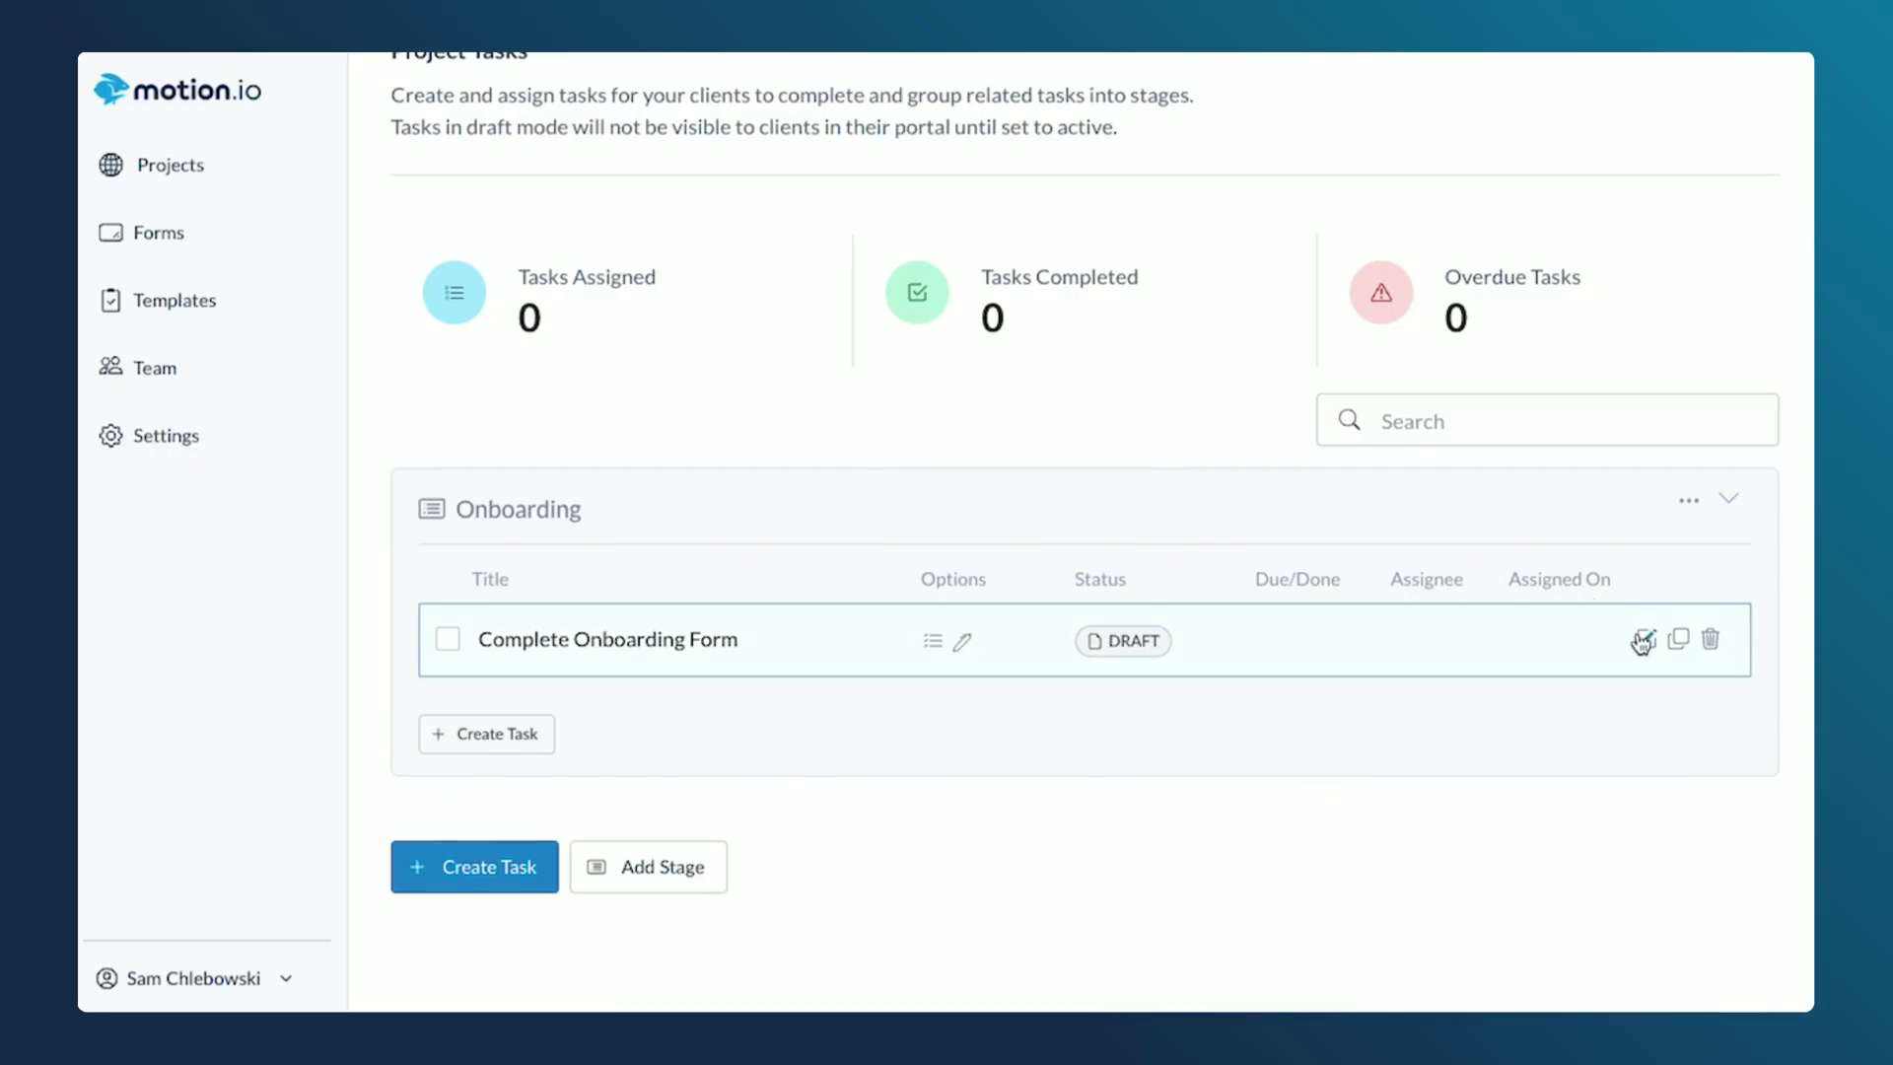
- Give Complete Onboarding Form a Mar 14 due date with reminders enabled
click(1644, 642)
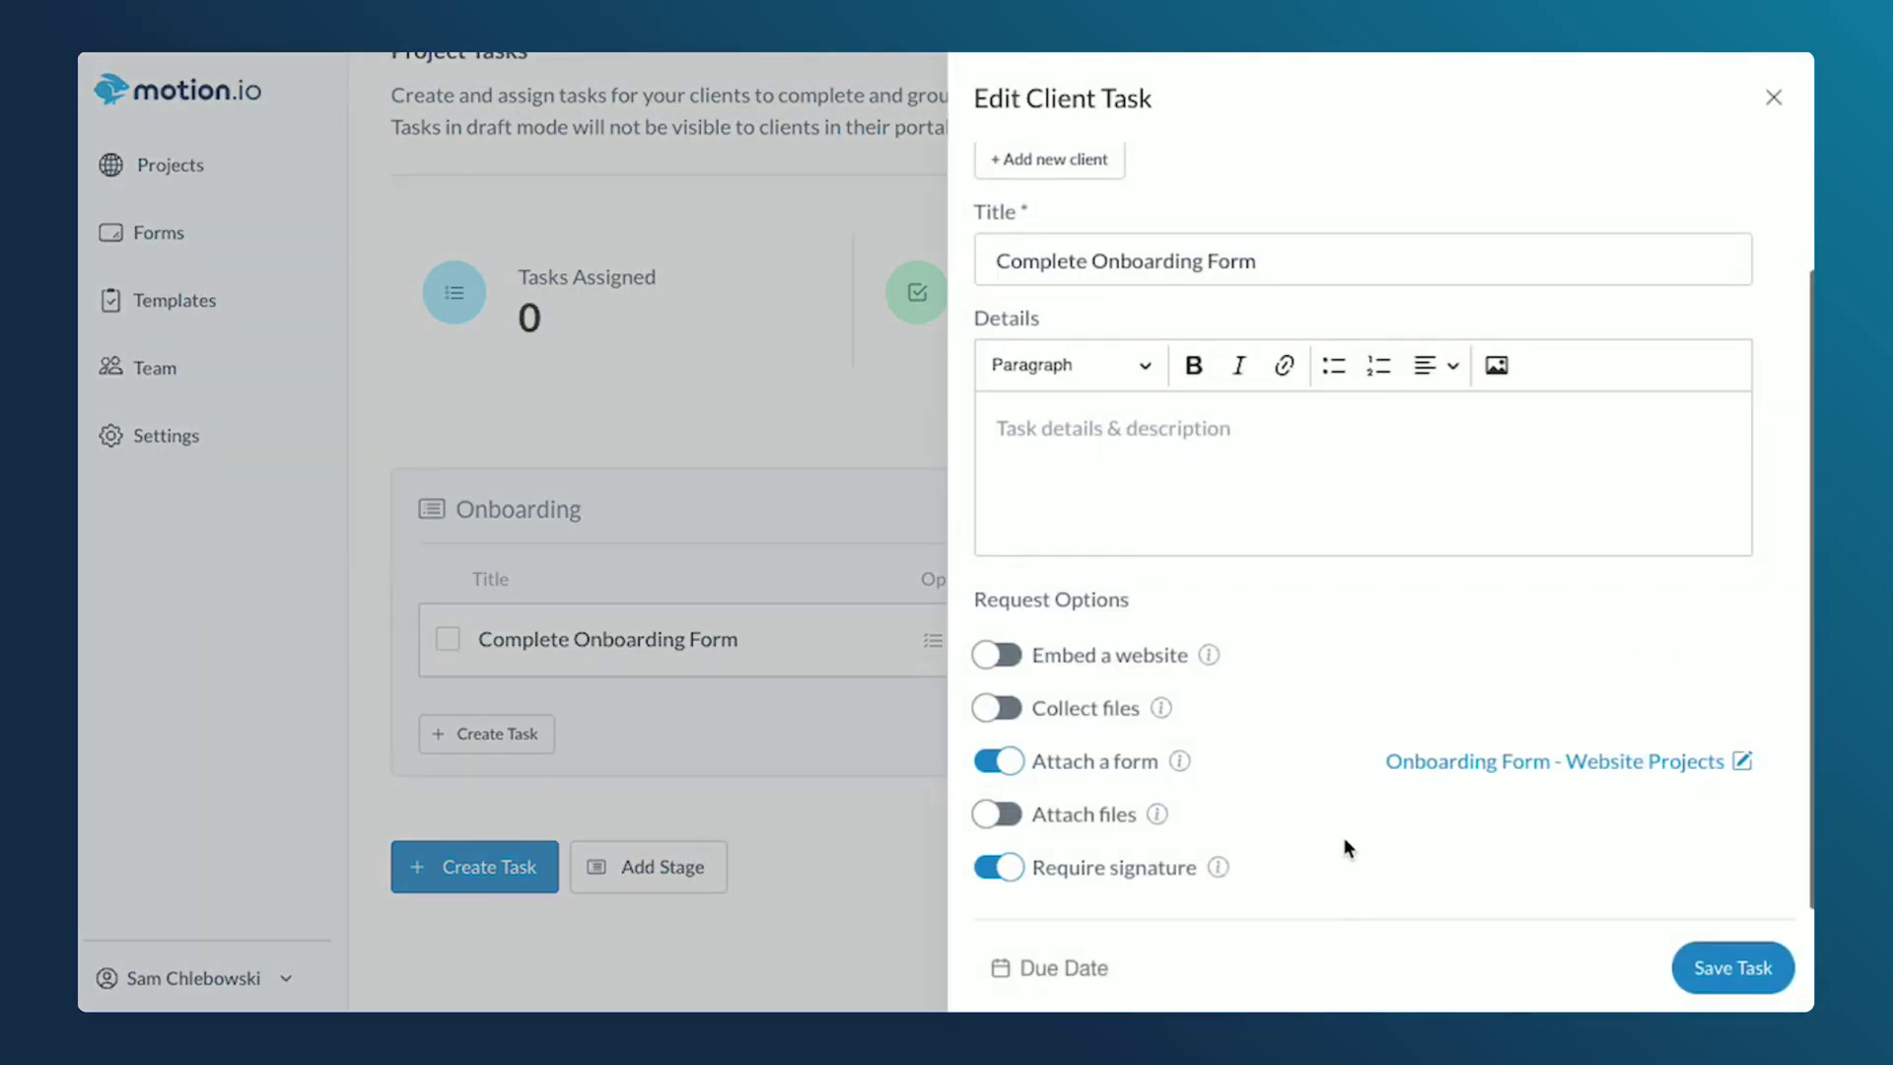
click(1067, 971)
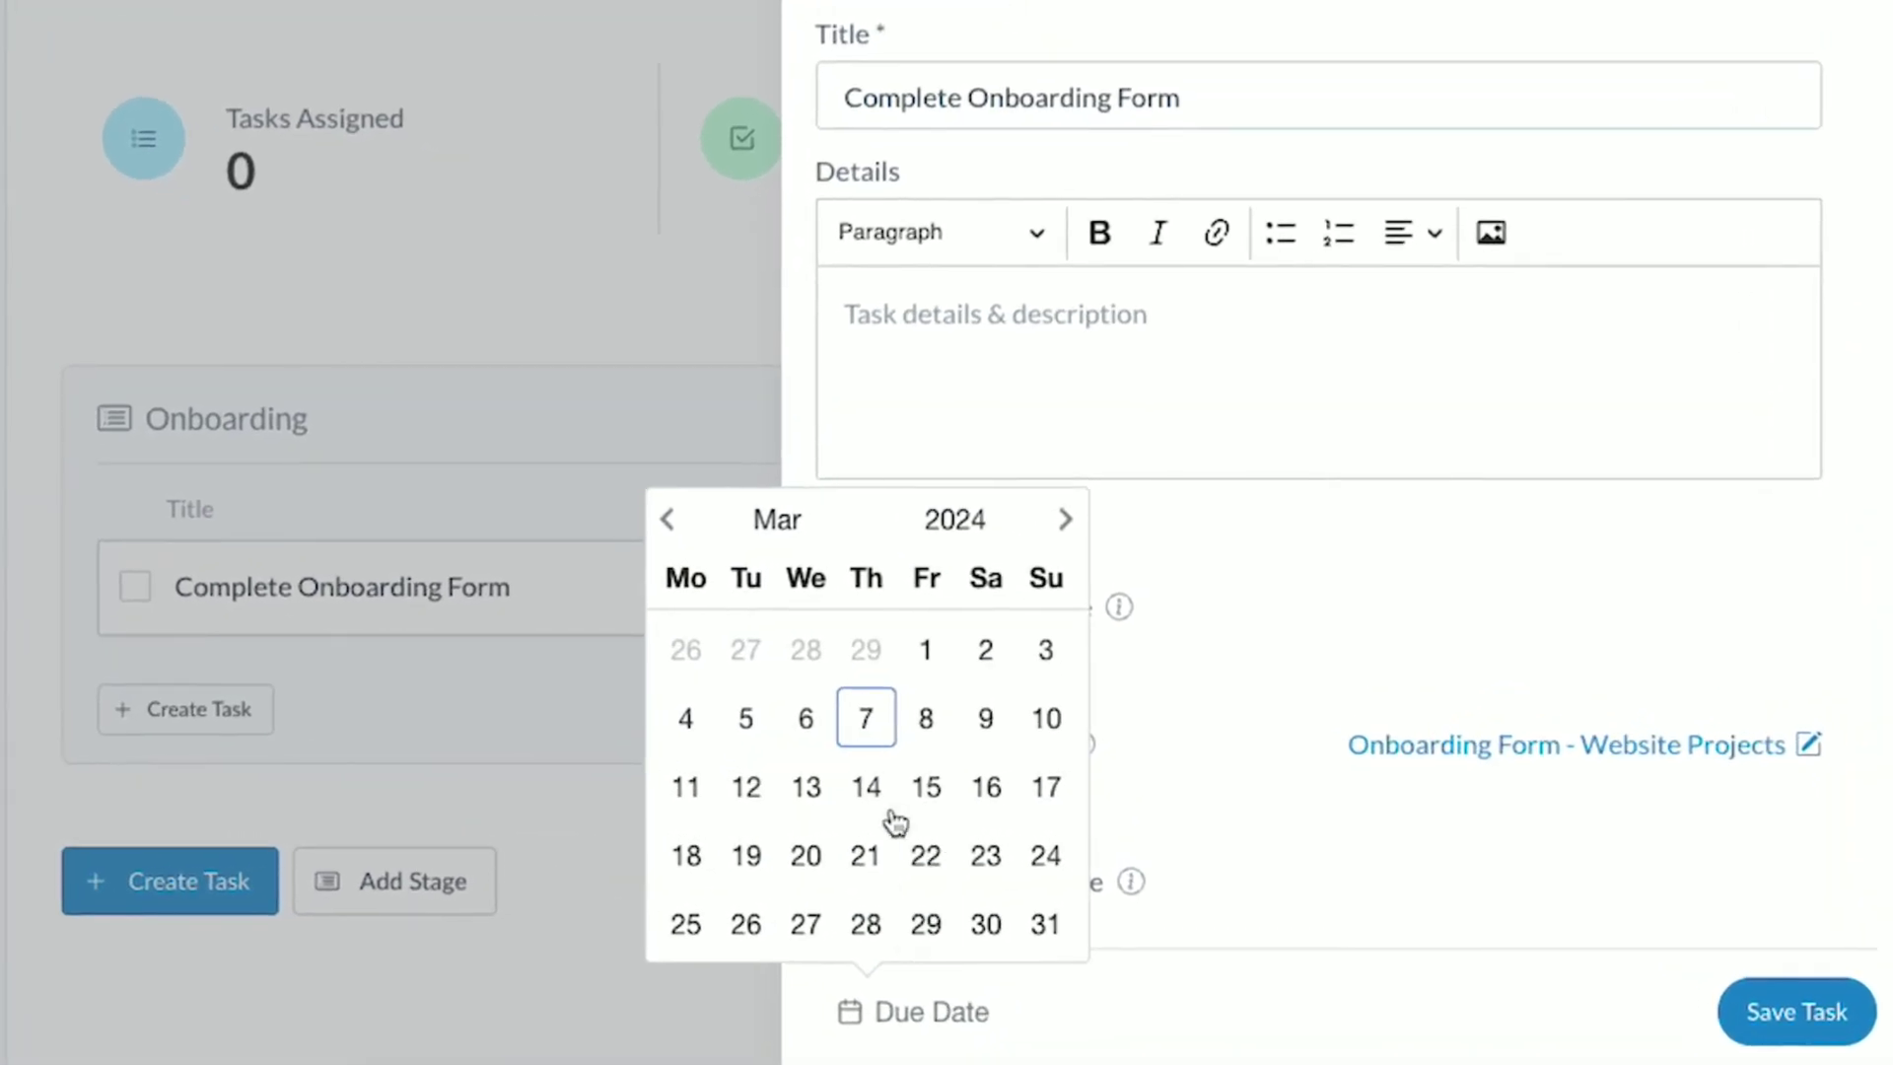
click(869, 807)
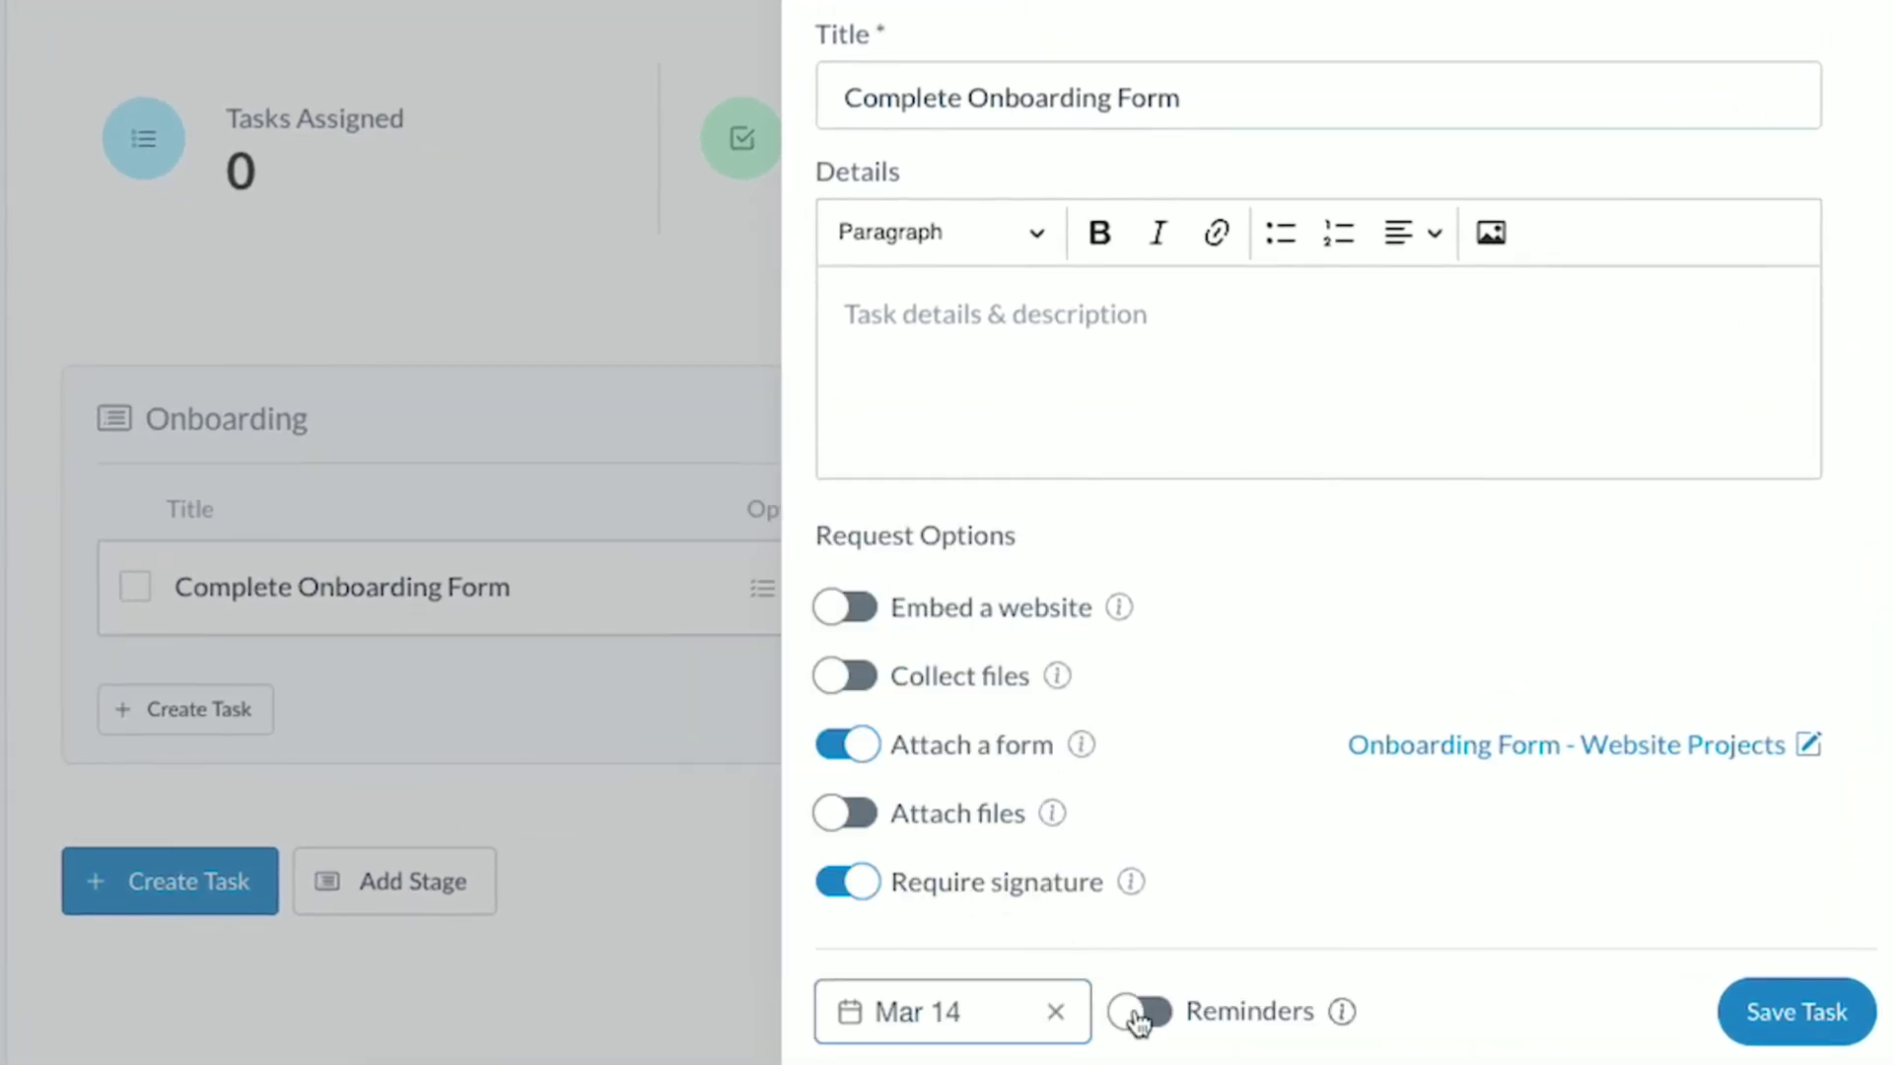
click(1141, 1012)
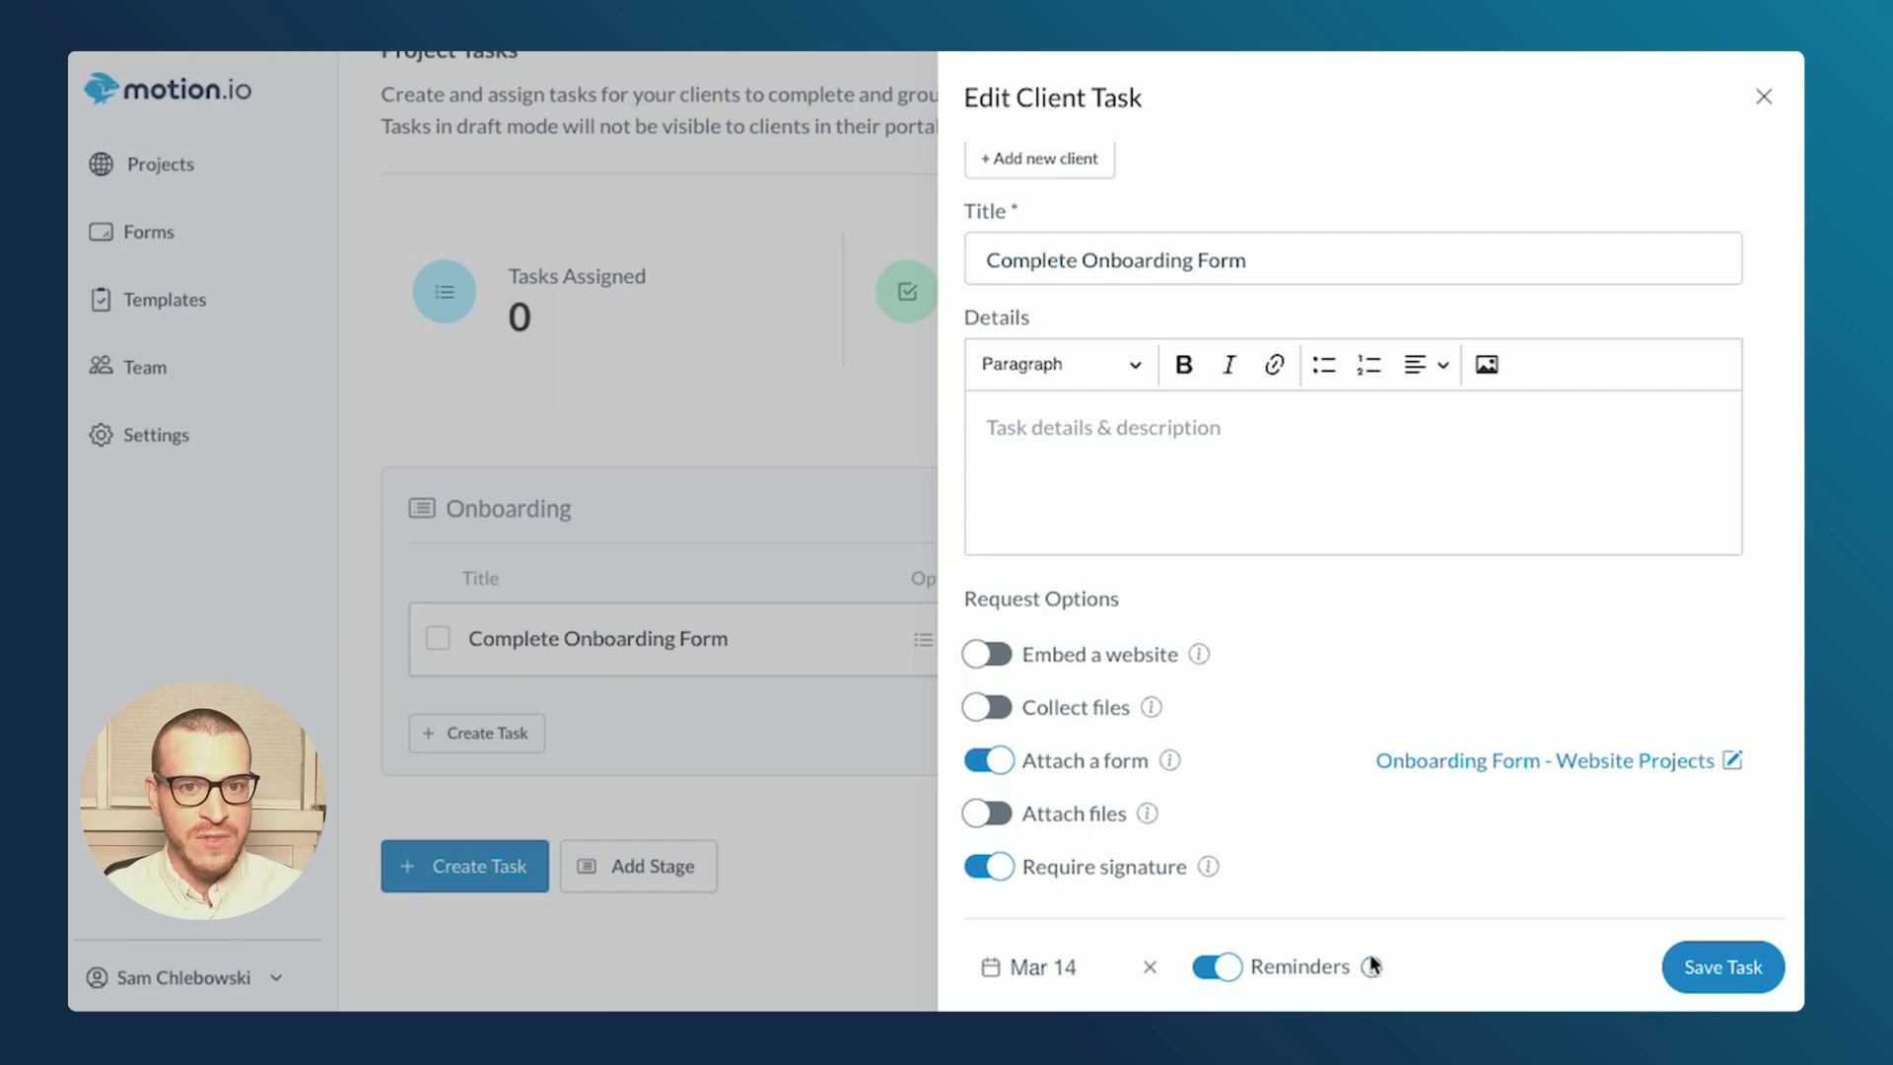
click(1371, 966)
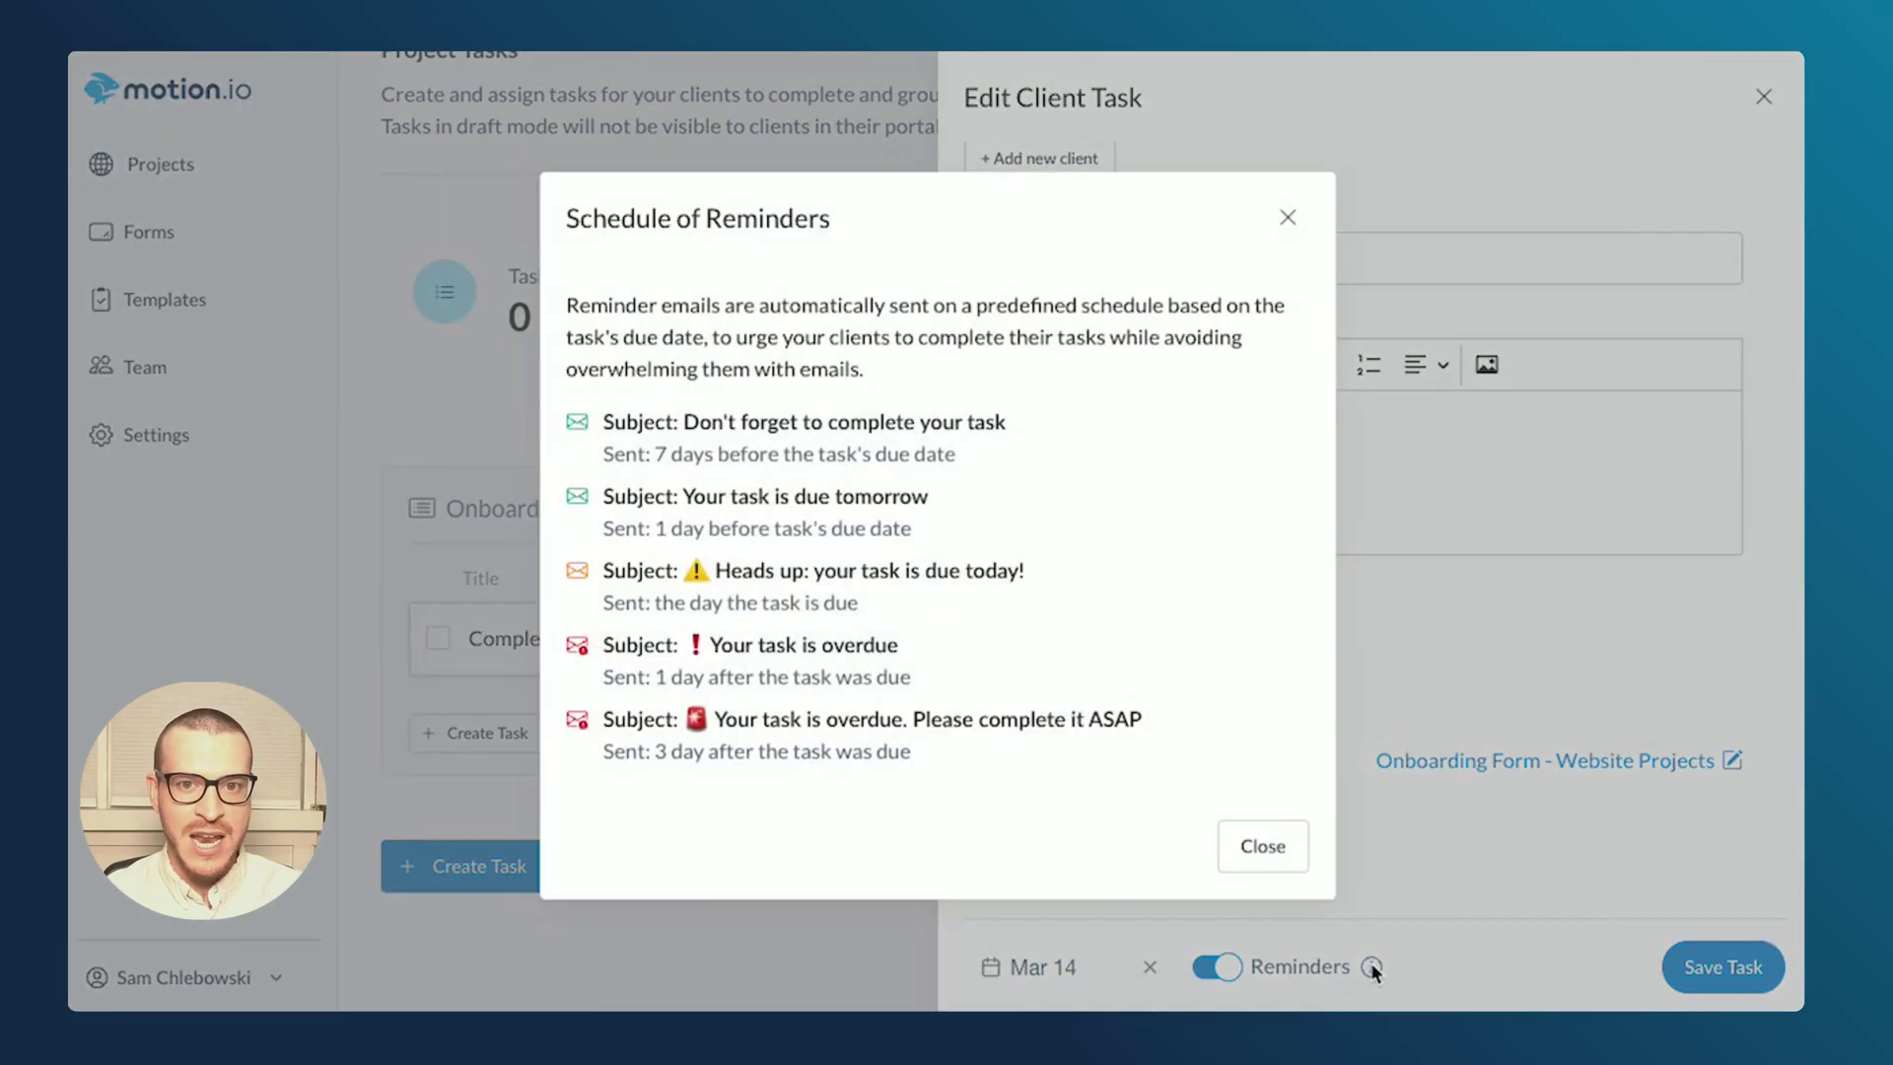
click(1288, 217)
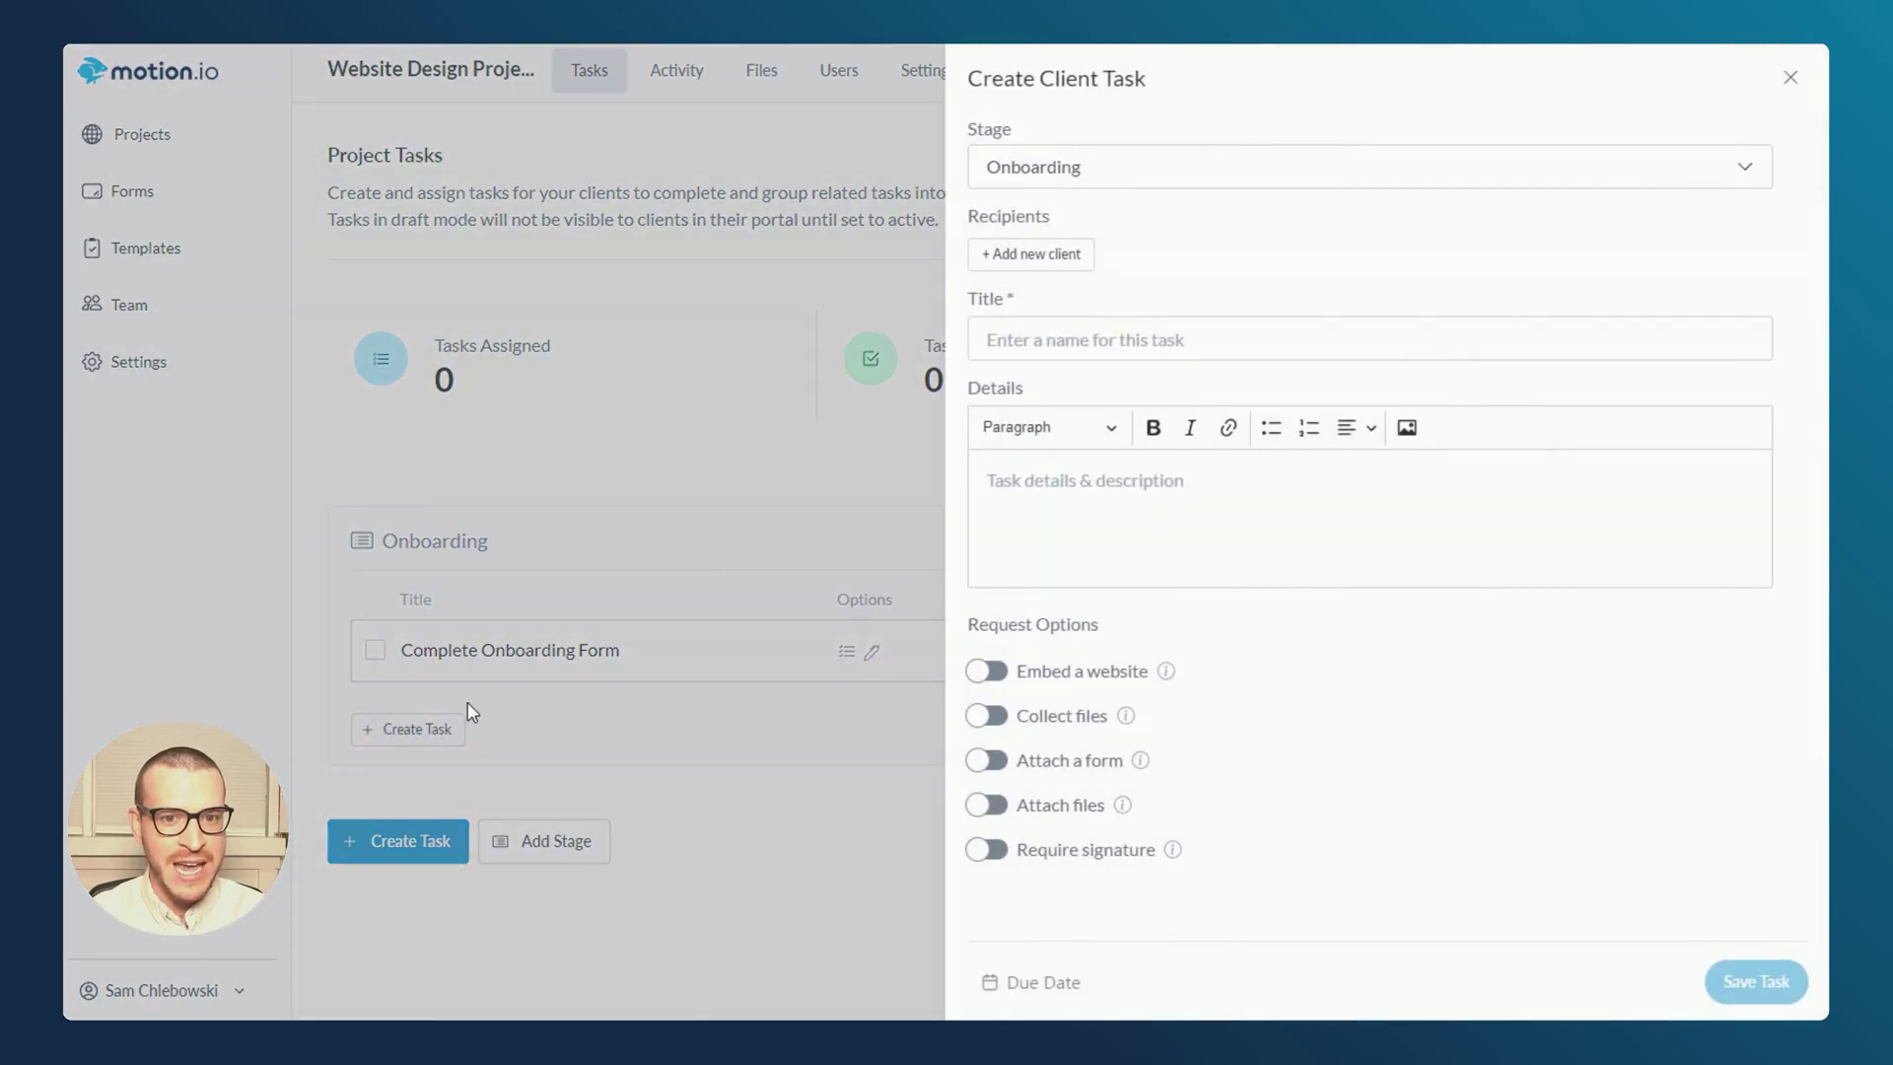
- Start a new client task titled 'Schedule Kick Off Call' with Embed a website on
click(1065, 340)
text(Schedule Kick Off Call)
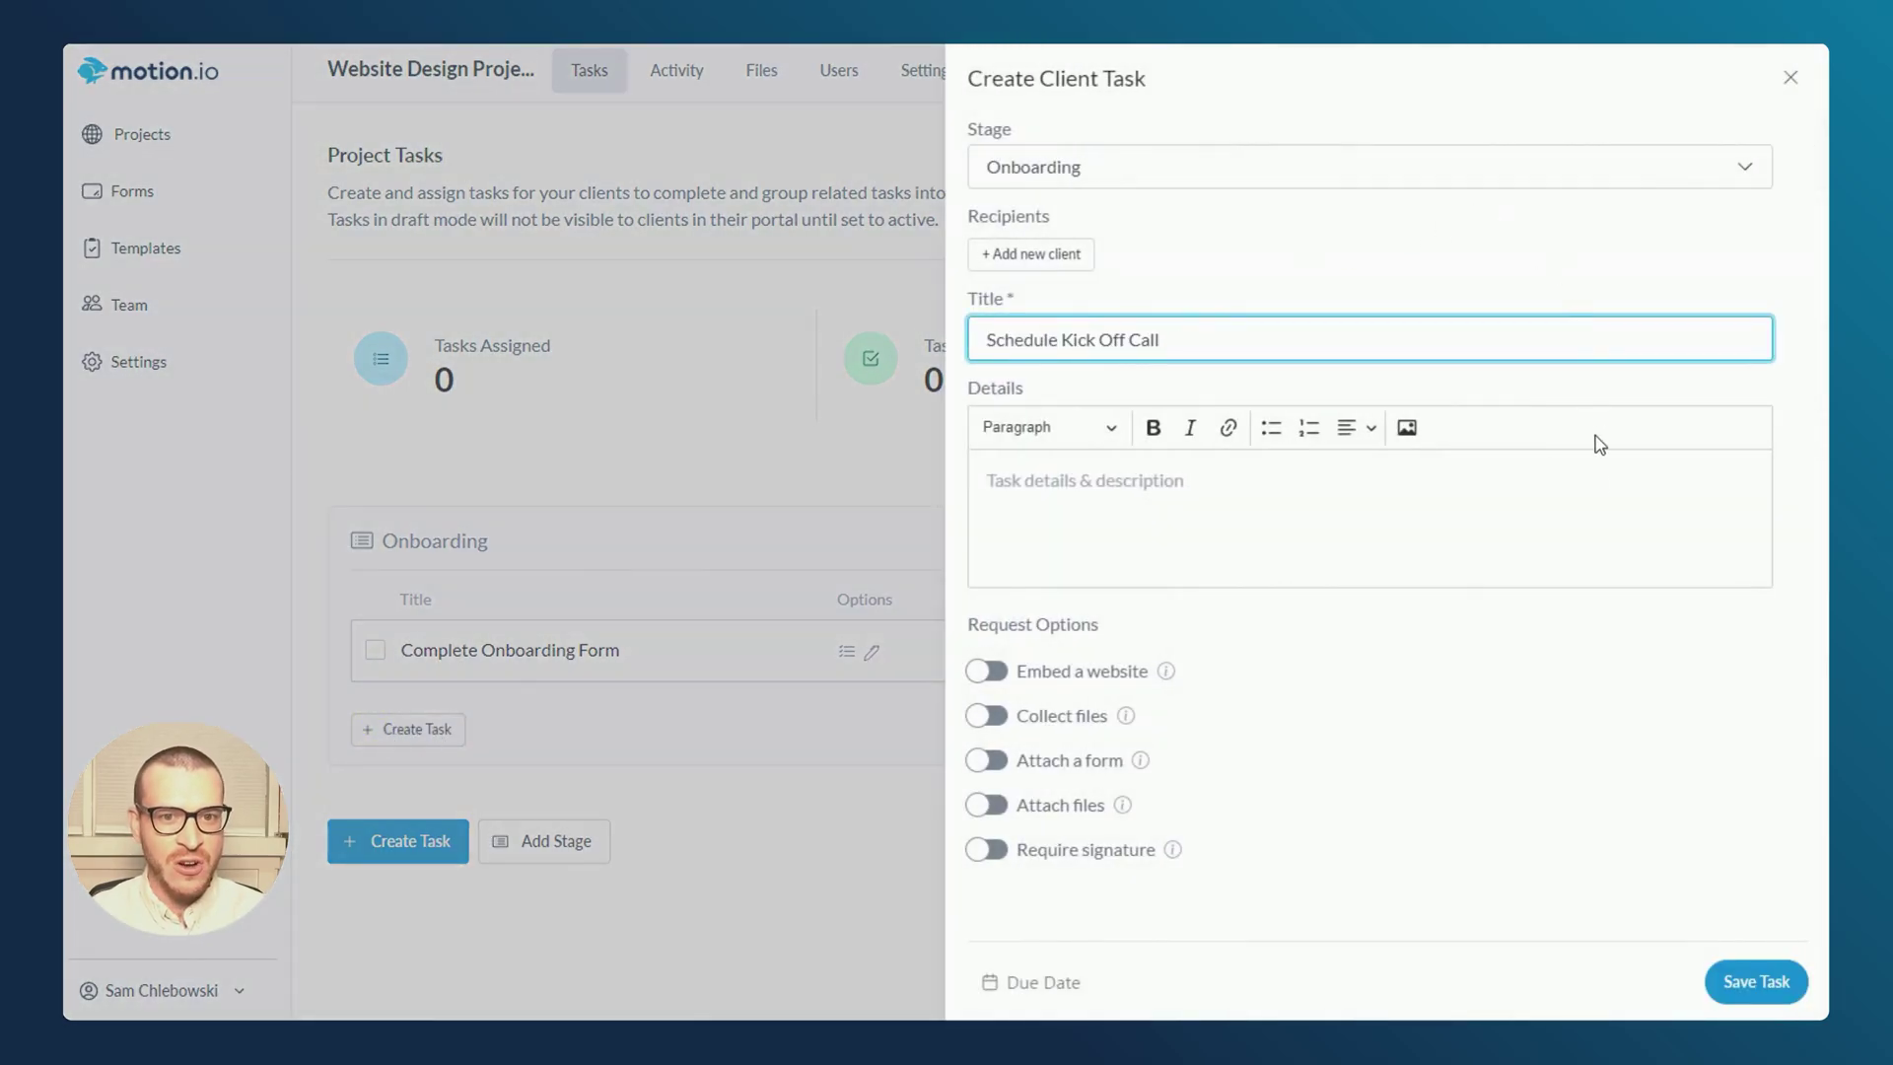
click(979, 671)
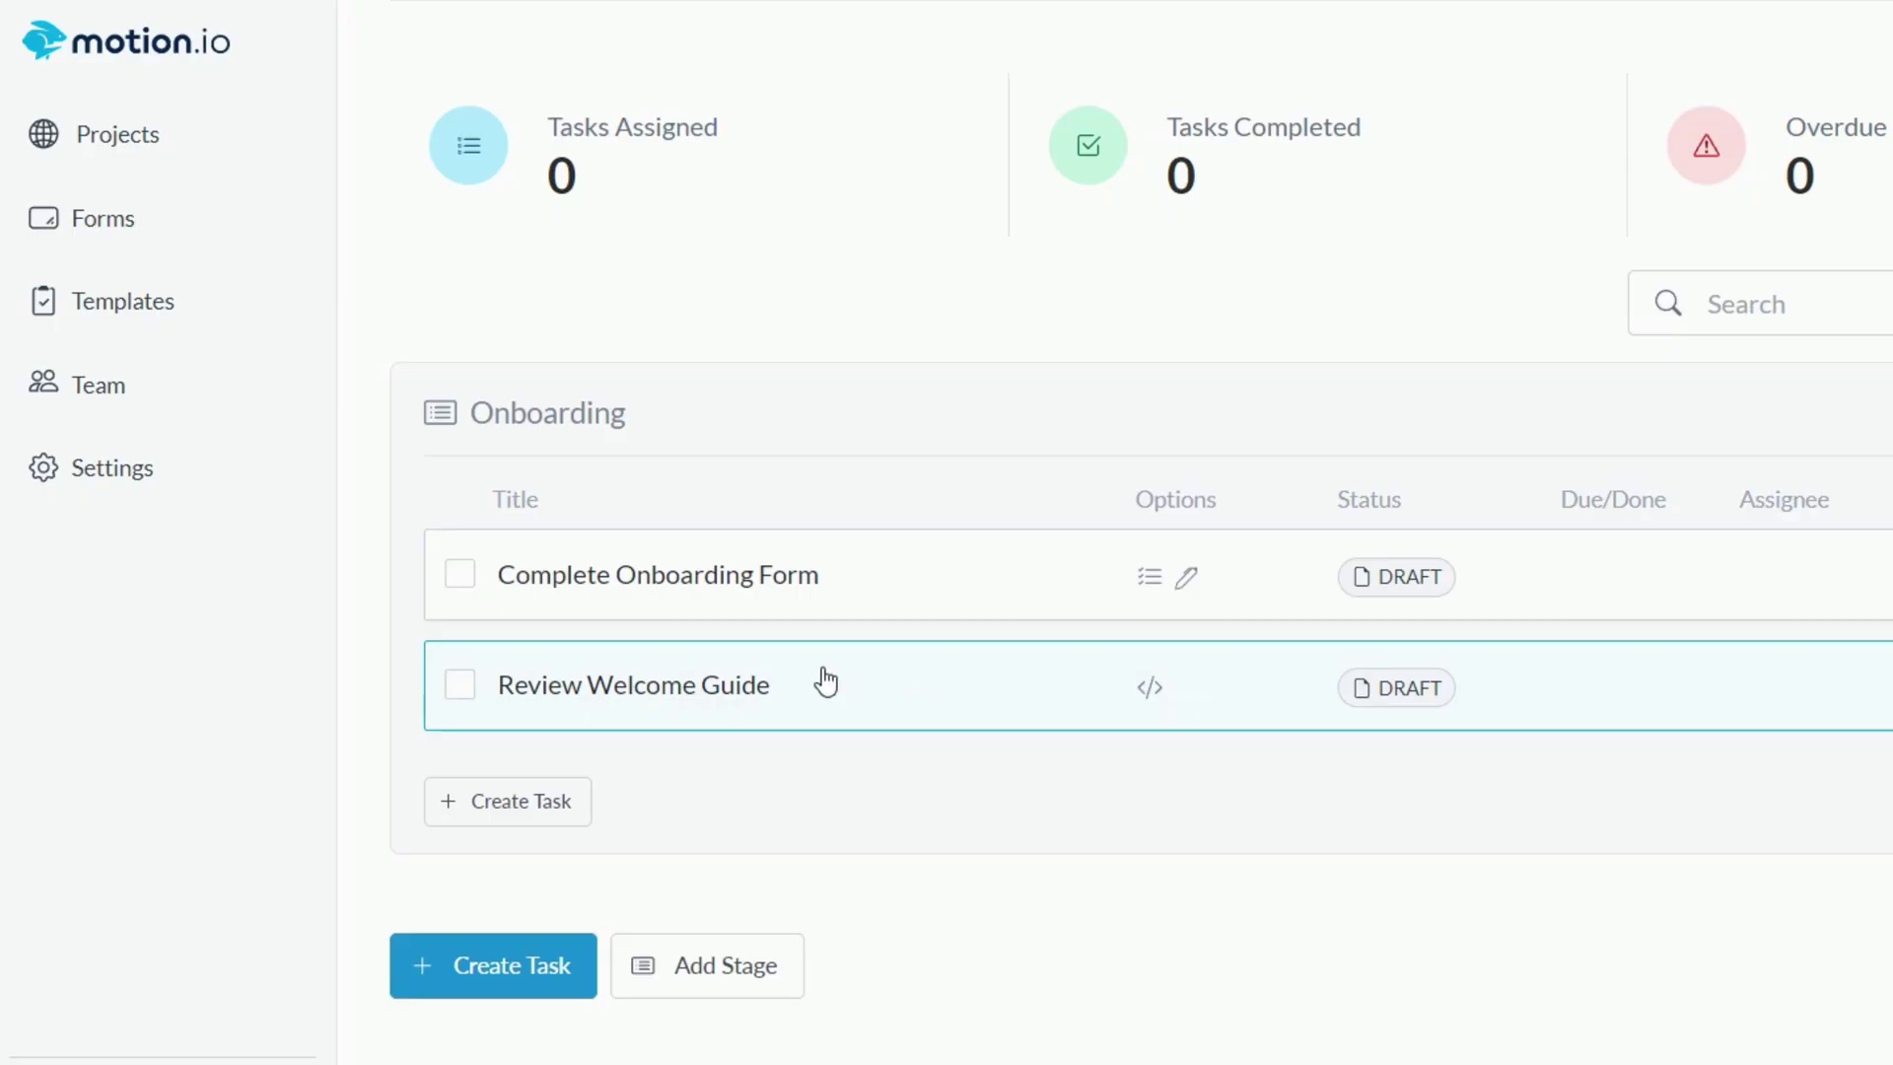
click(824, 676)
scroll(1760, 81, down, 2)
drag(1761, 81, 1775, 160)
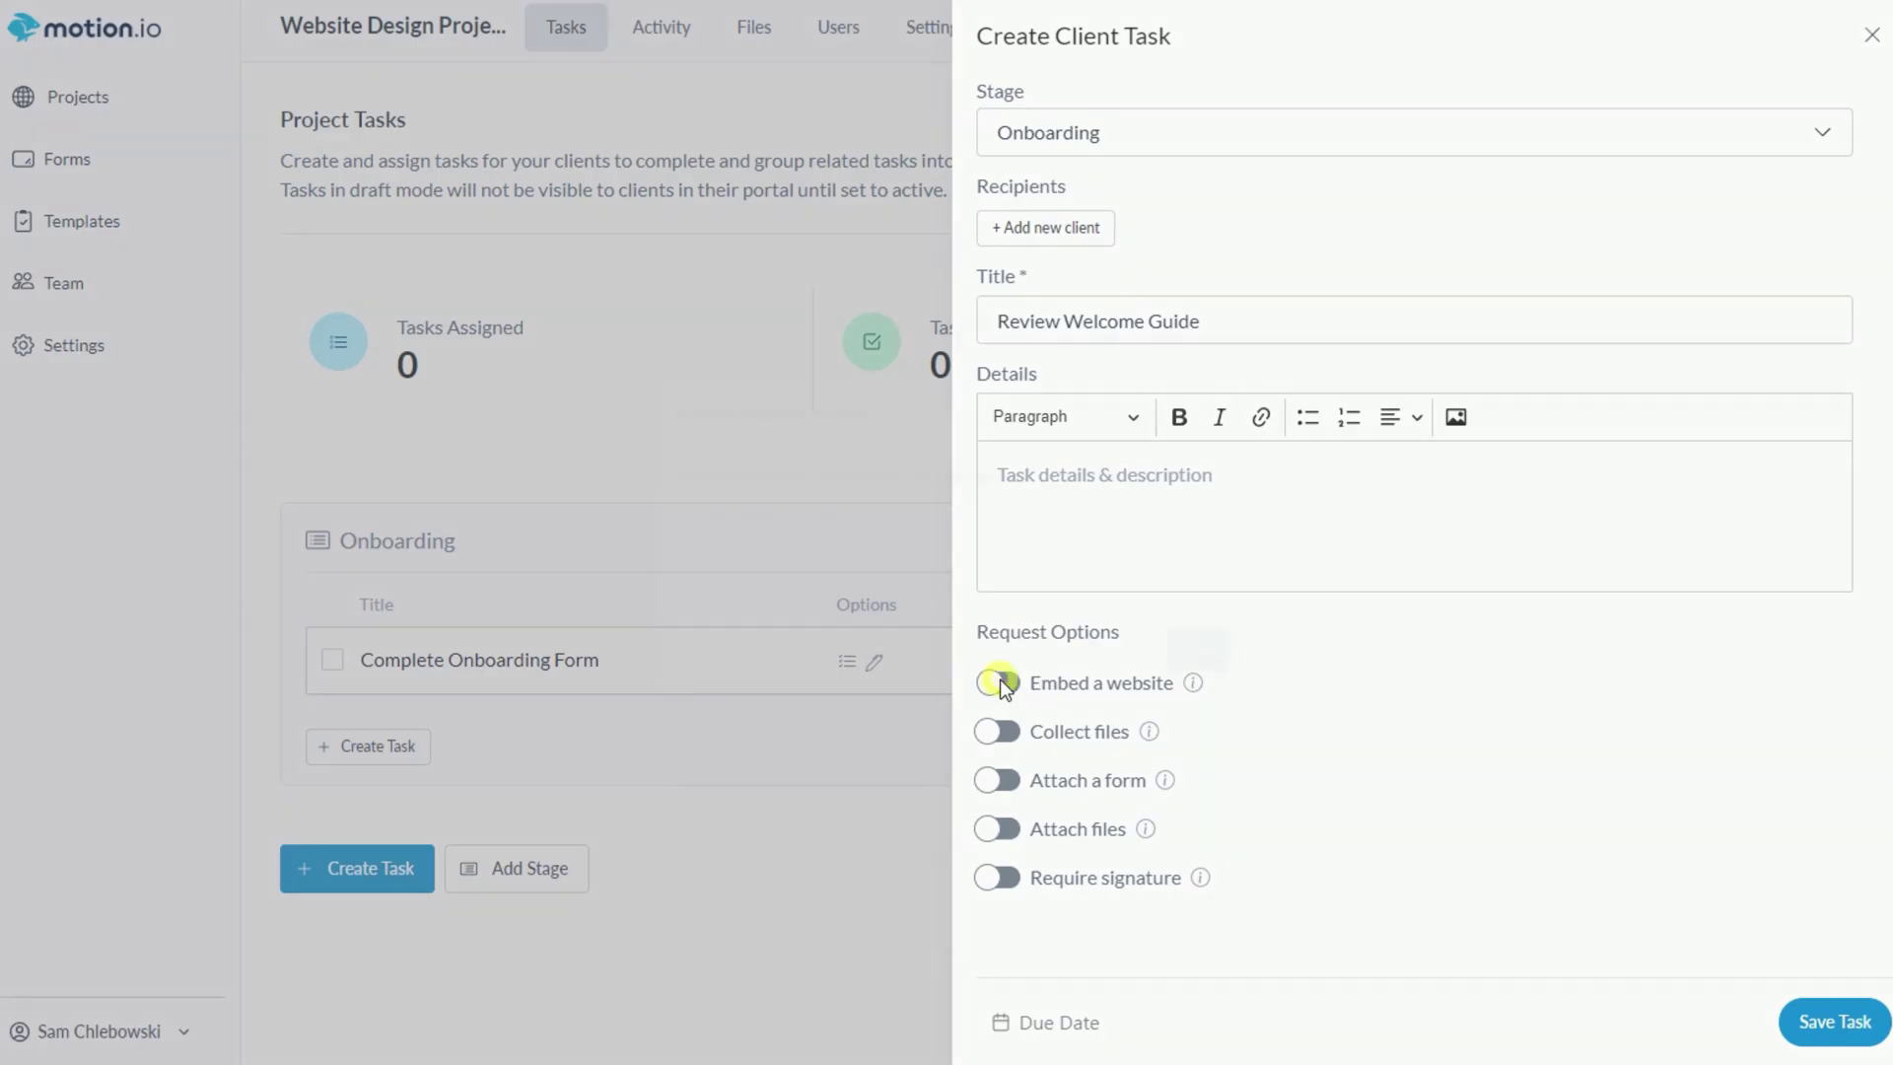
- Paste embed code into the embed dialog and save it with the task
click(1000, 682)
click(860, 533)
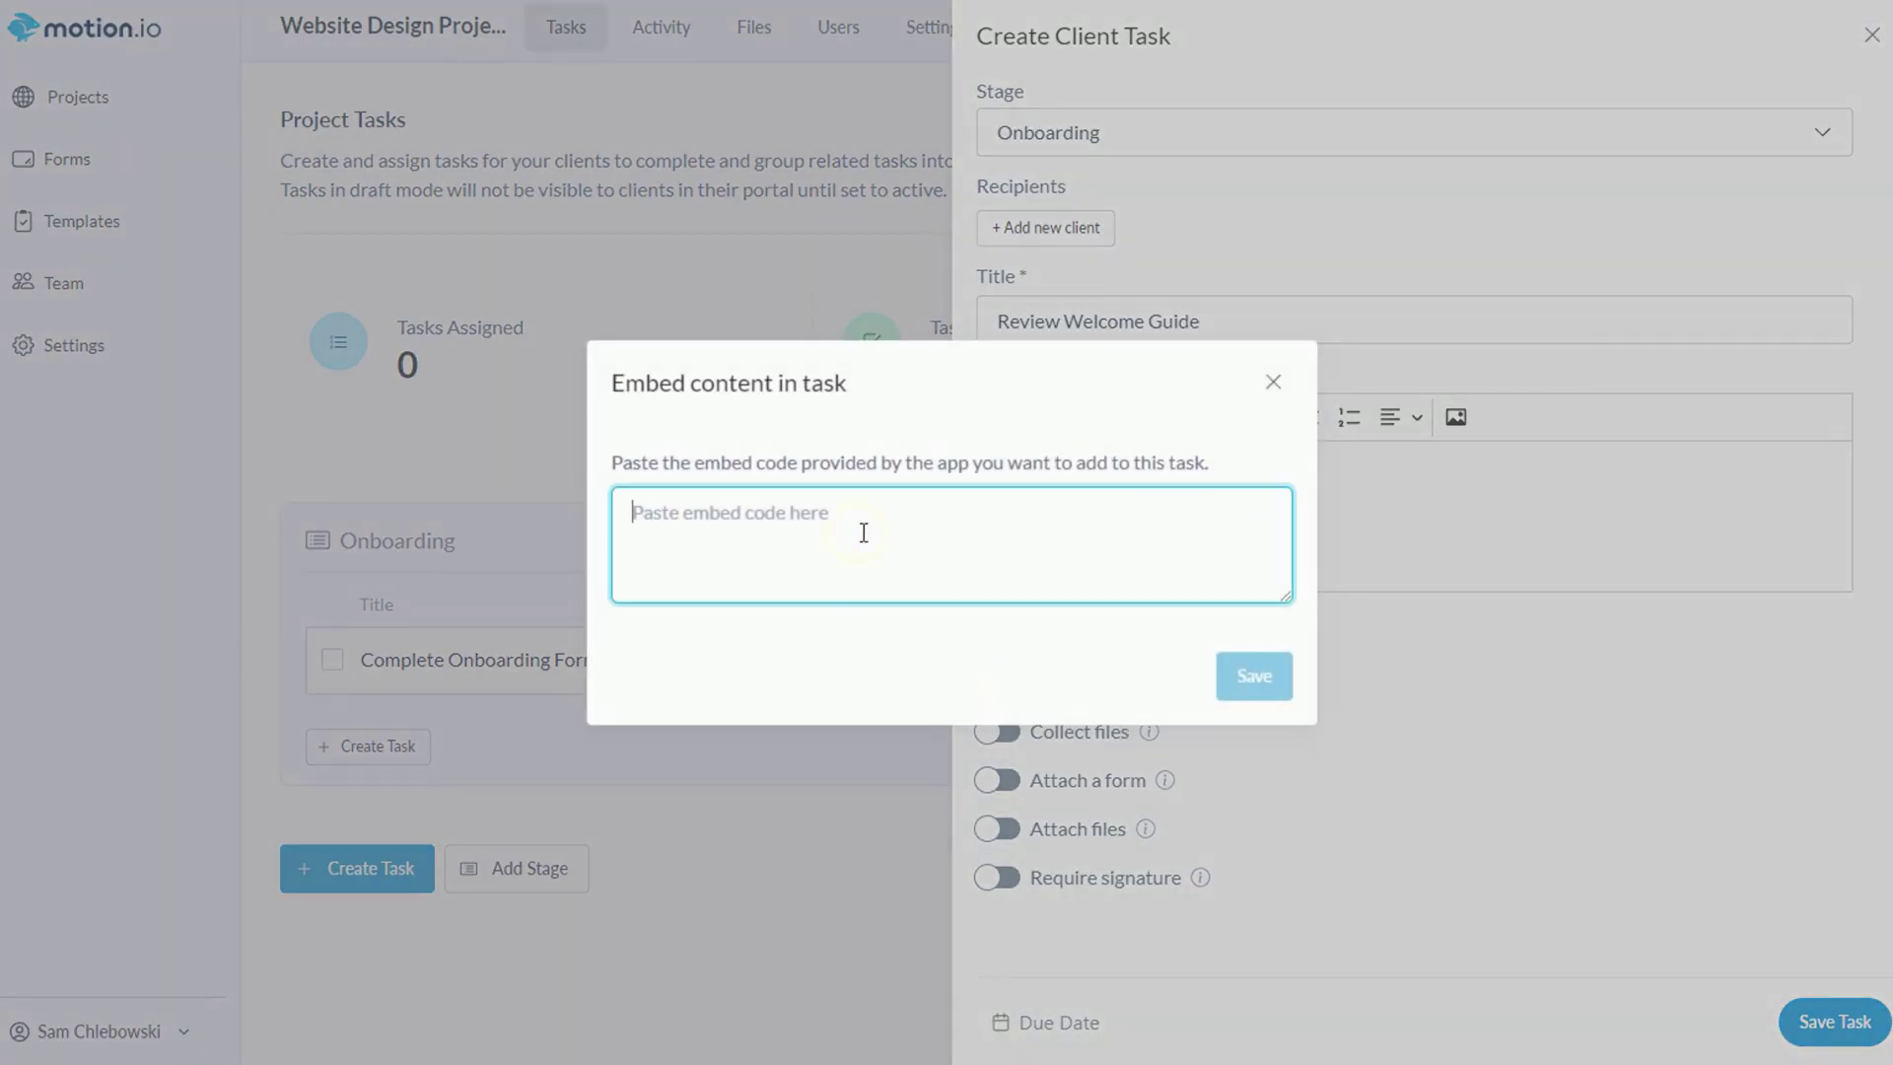
text(<iframe src='https://docs.google.com/document/d/e/2PACX-1vSsBNWXC66yWSuZ_GCoR4gBFaGuefiUZQfCNwNaMFCT71K68Py6NLwVVhbv0LXBaKSsgh3JqaMYoQmU/pub' style='width:100%; height:90%;'></iframe>)
click(1254, 674)
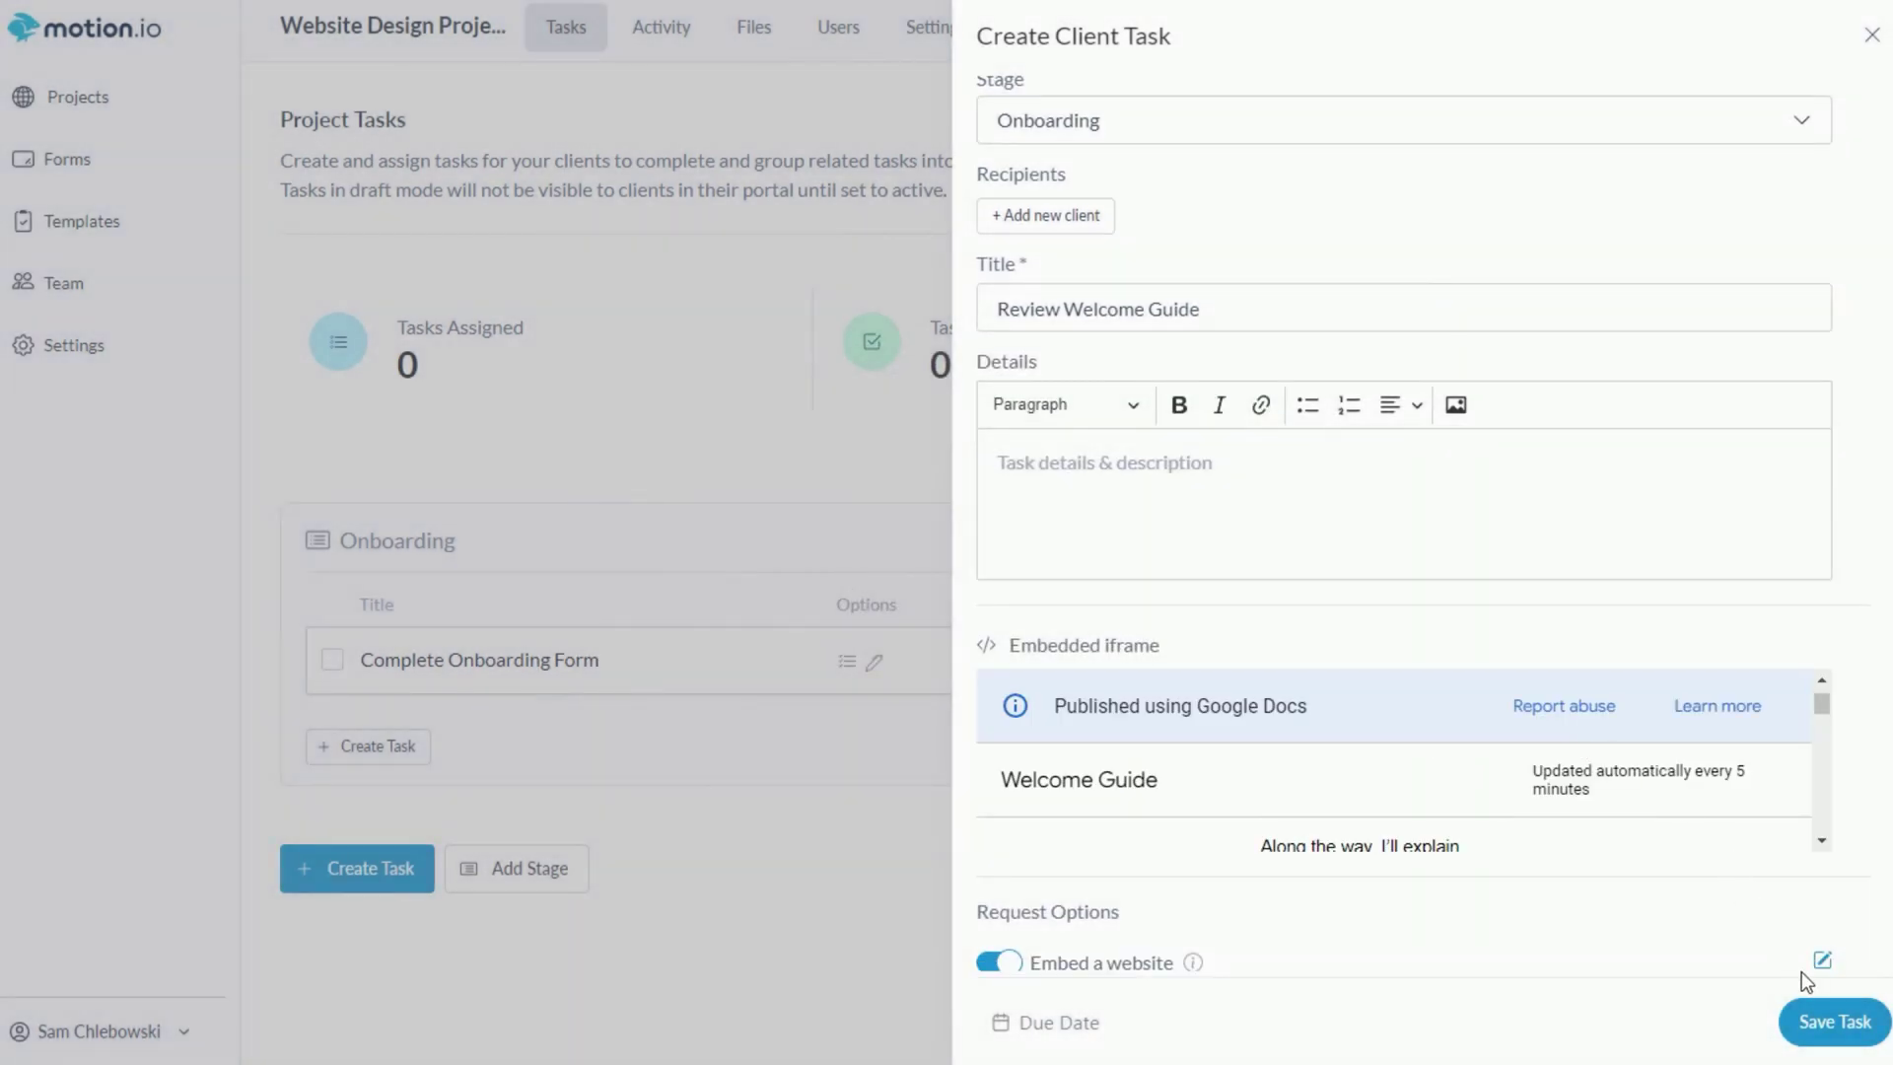
click(1811, 1021)
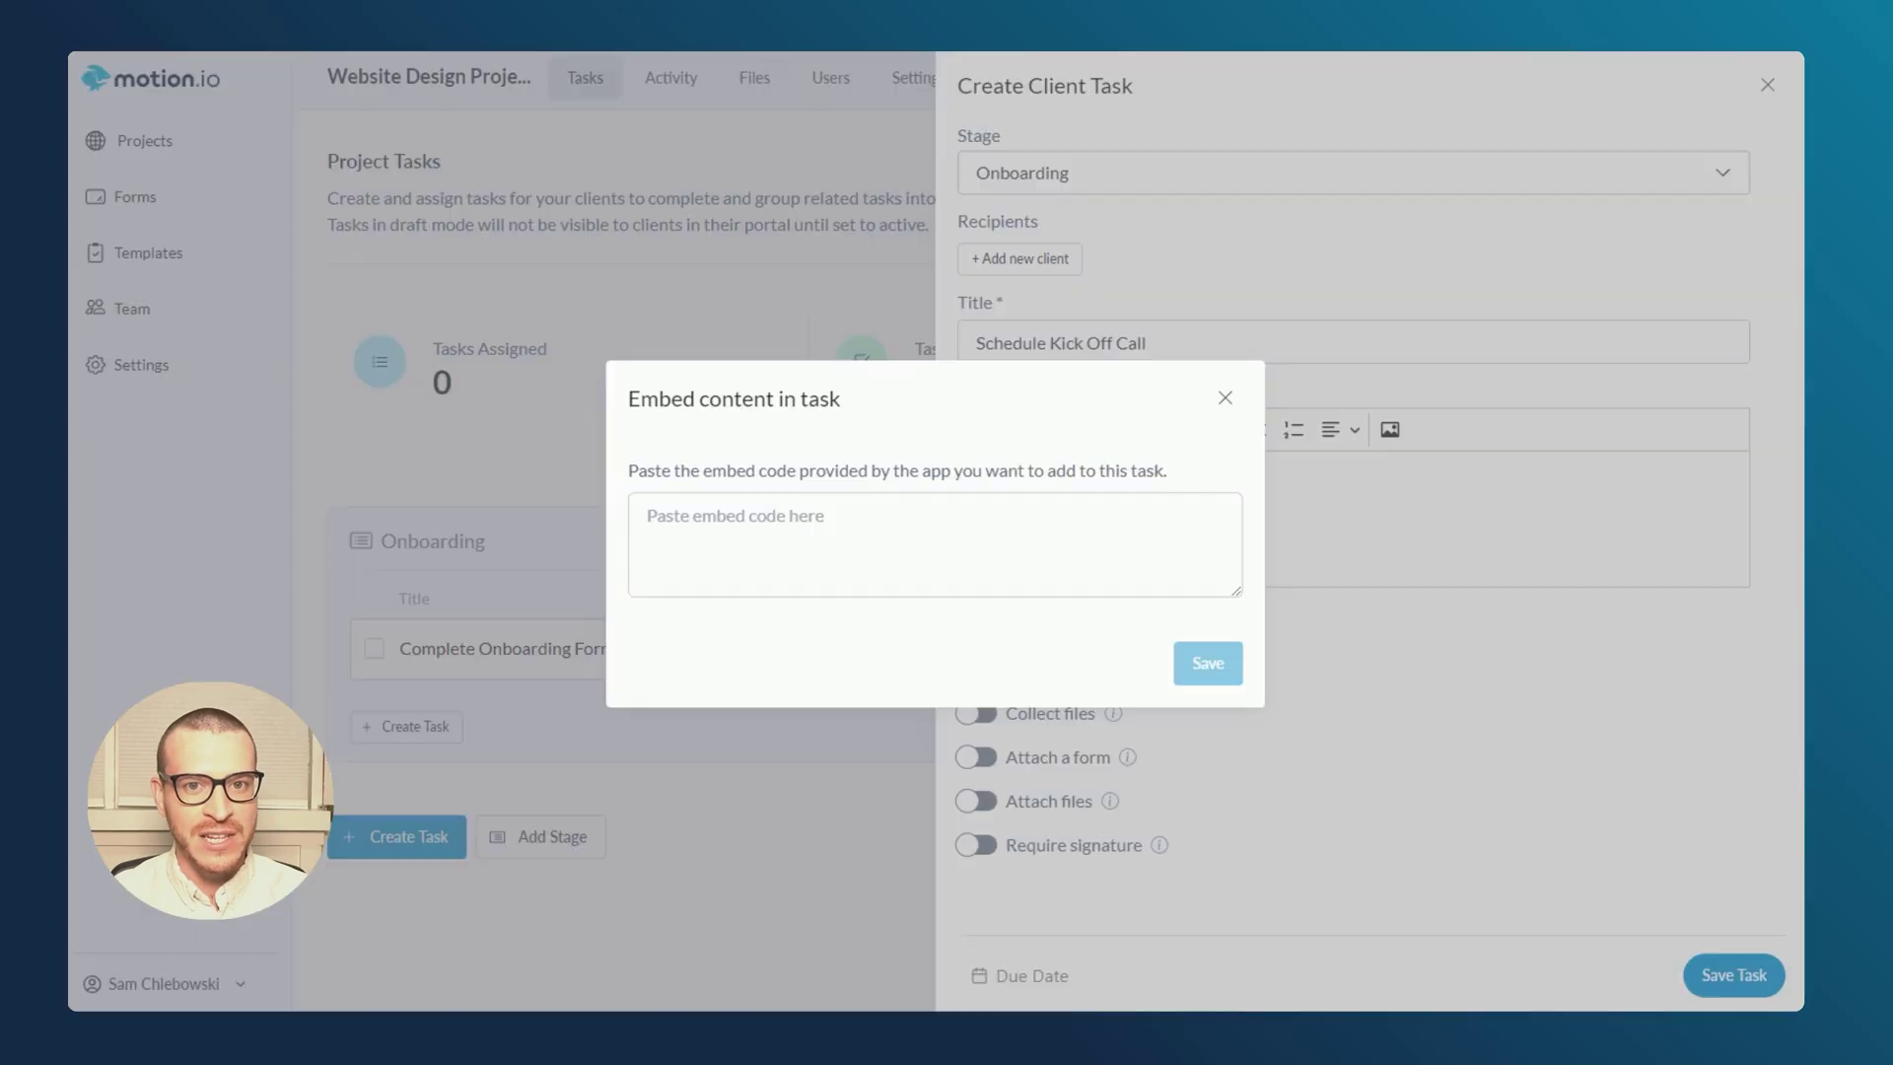
- Embed the Kick Off Call booking link and save Schedule Kick Off Call as a draft
click(828, 516)
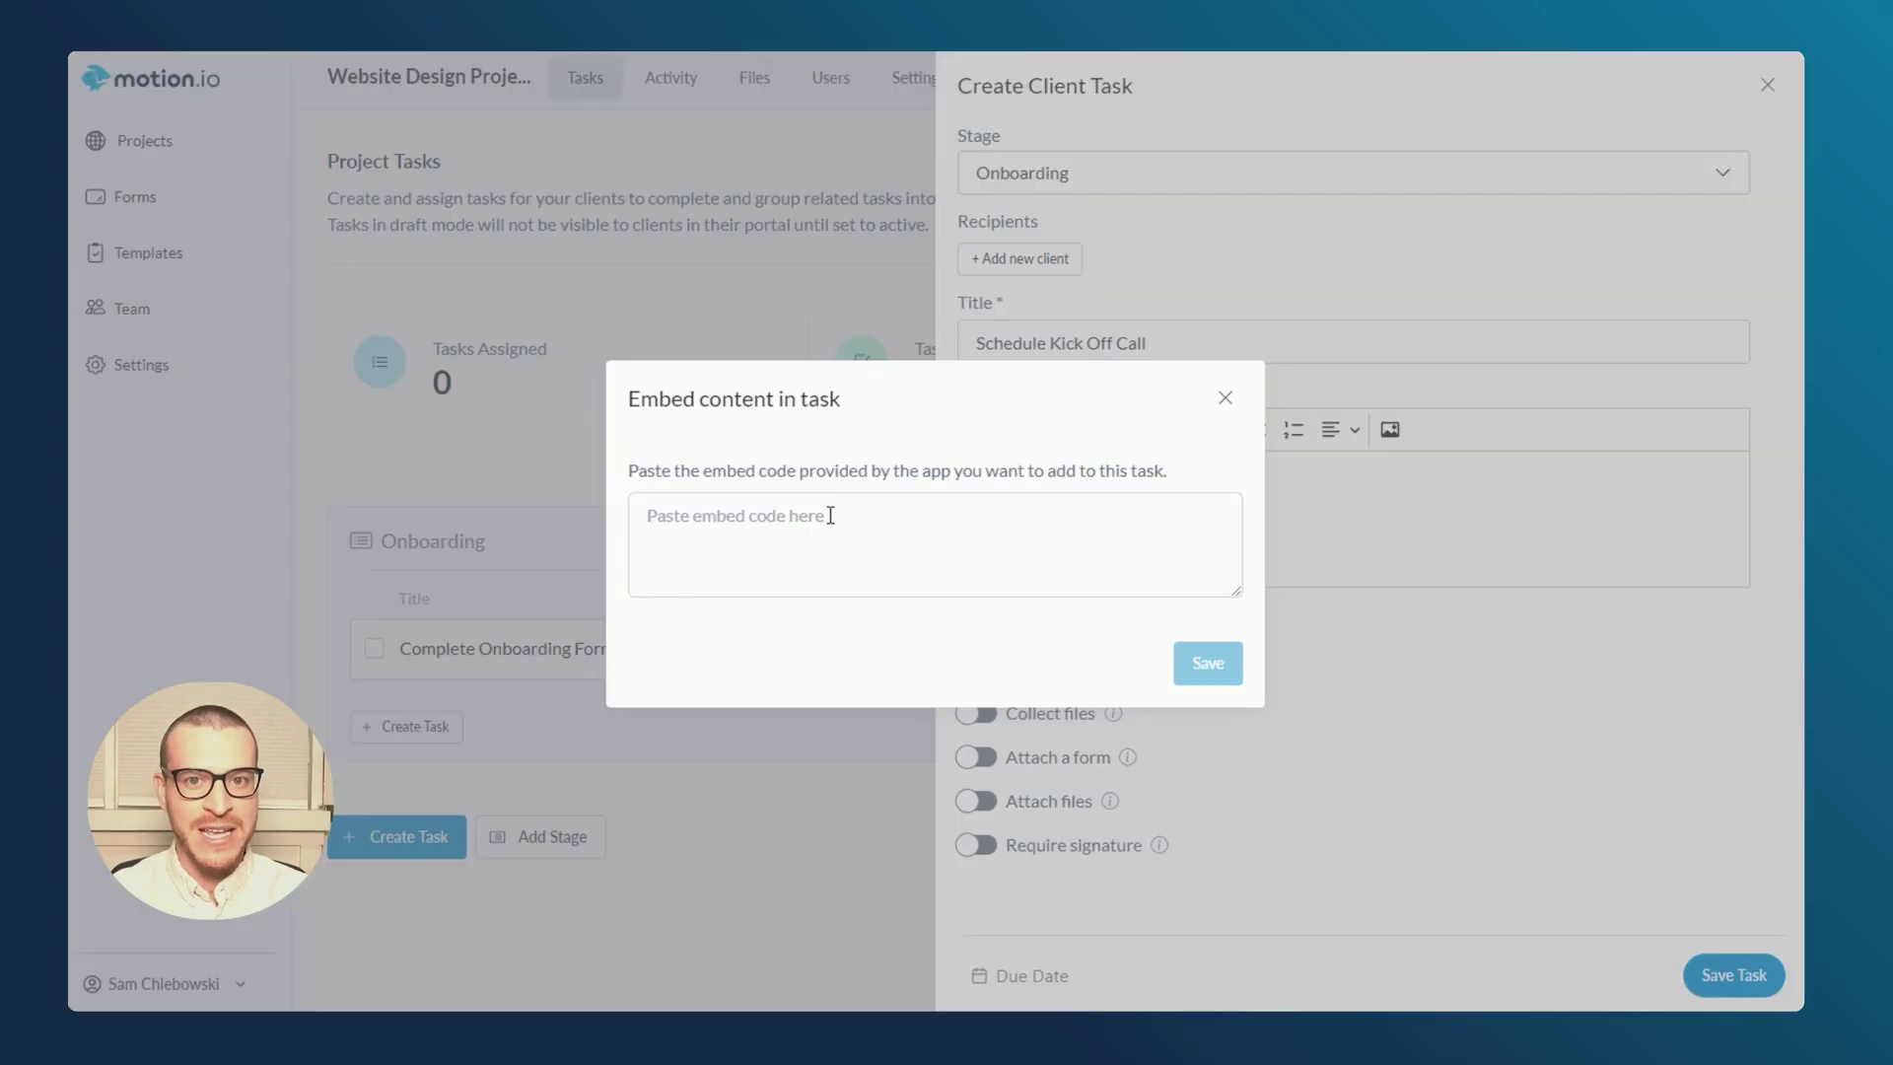
click(1207, 663)
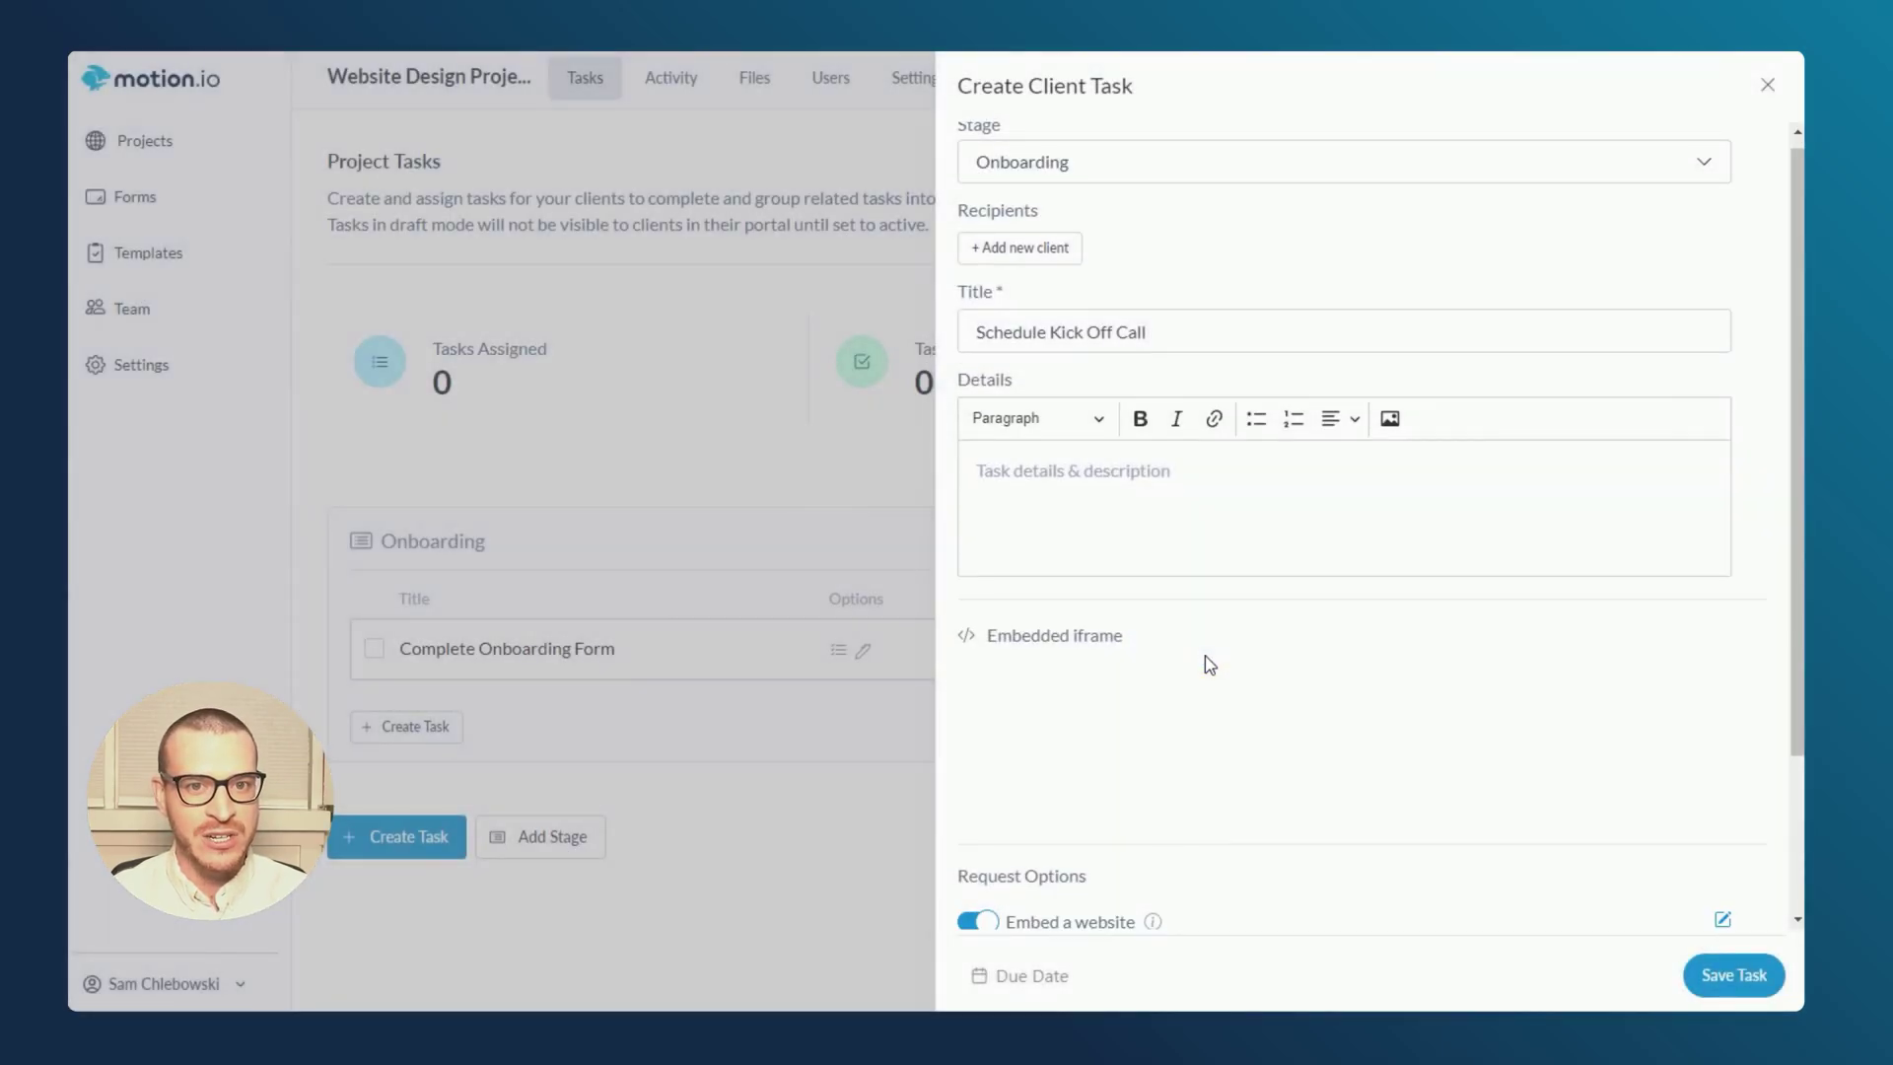
scroll(1605, 778, down, 3)
click(1728, 976)
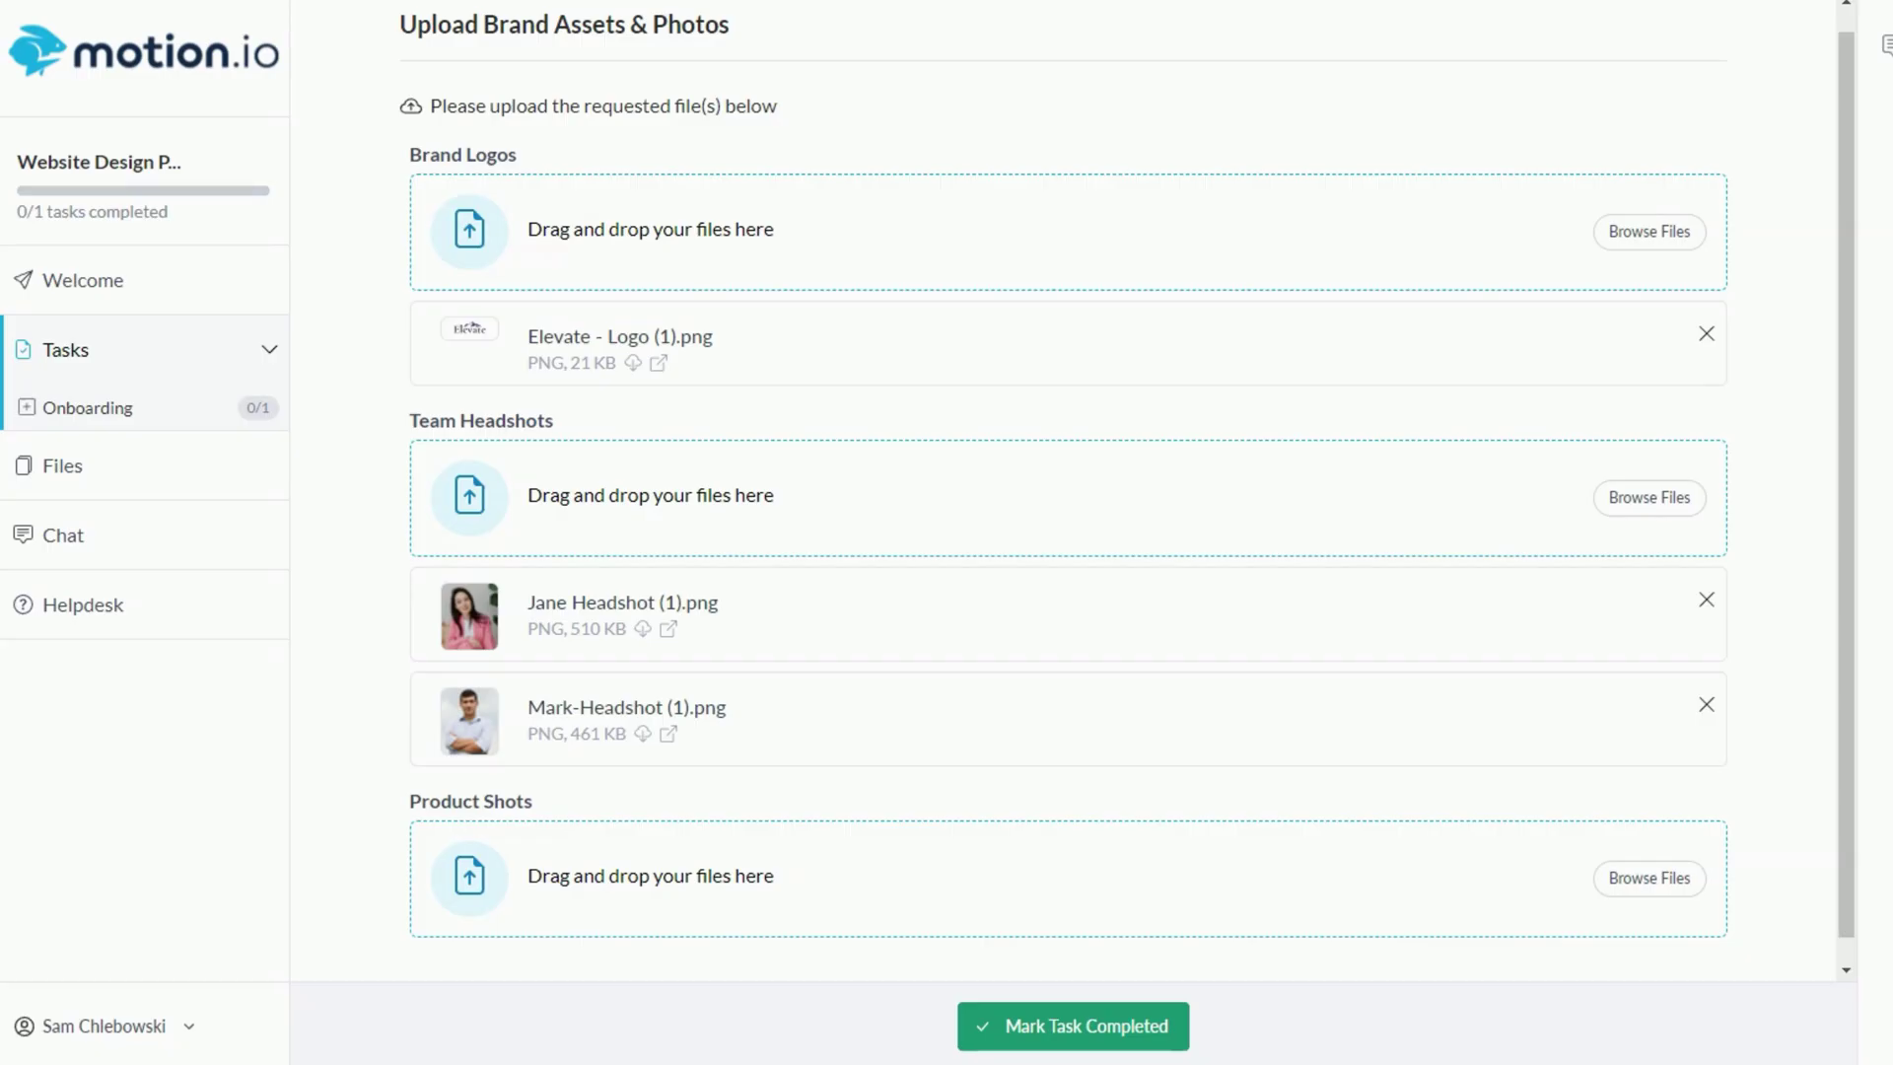
- Mark the upload task as completed
drag(1892, 552, 849, 898)
scroll(1560, 790, down, 2)
click(1079, 1030)
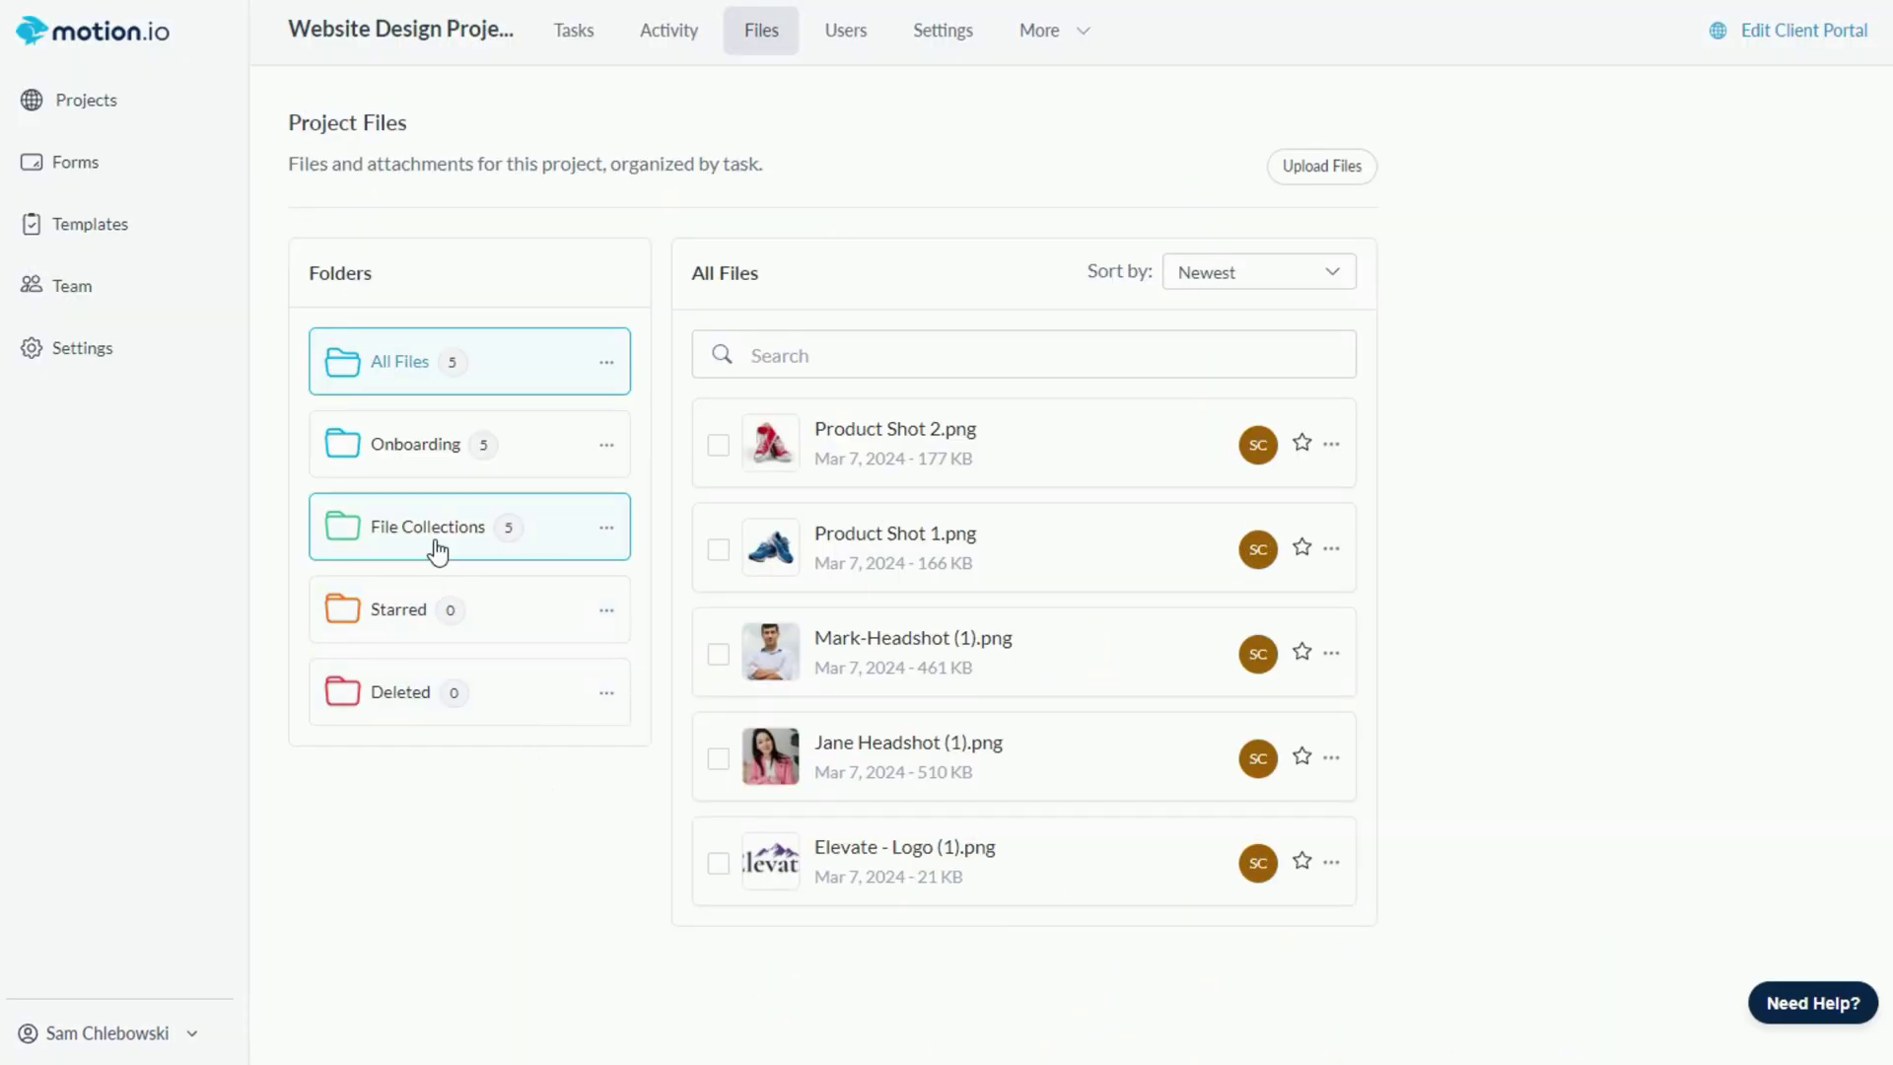
- Browse the Brand Logos, Team Headshots and Product Shots file collections
click(438, 552)
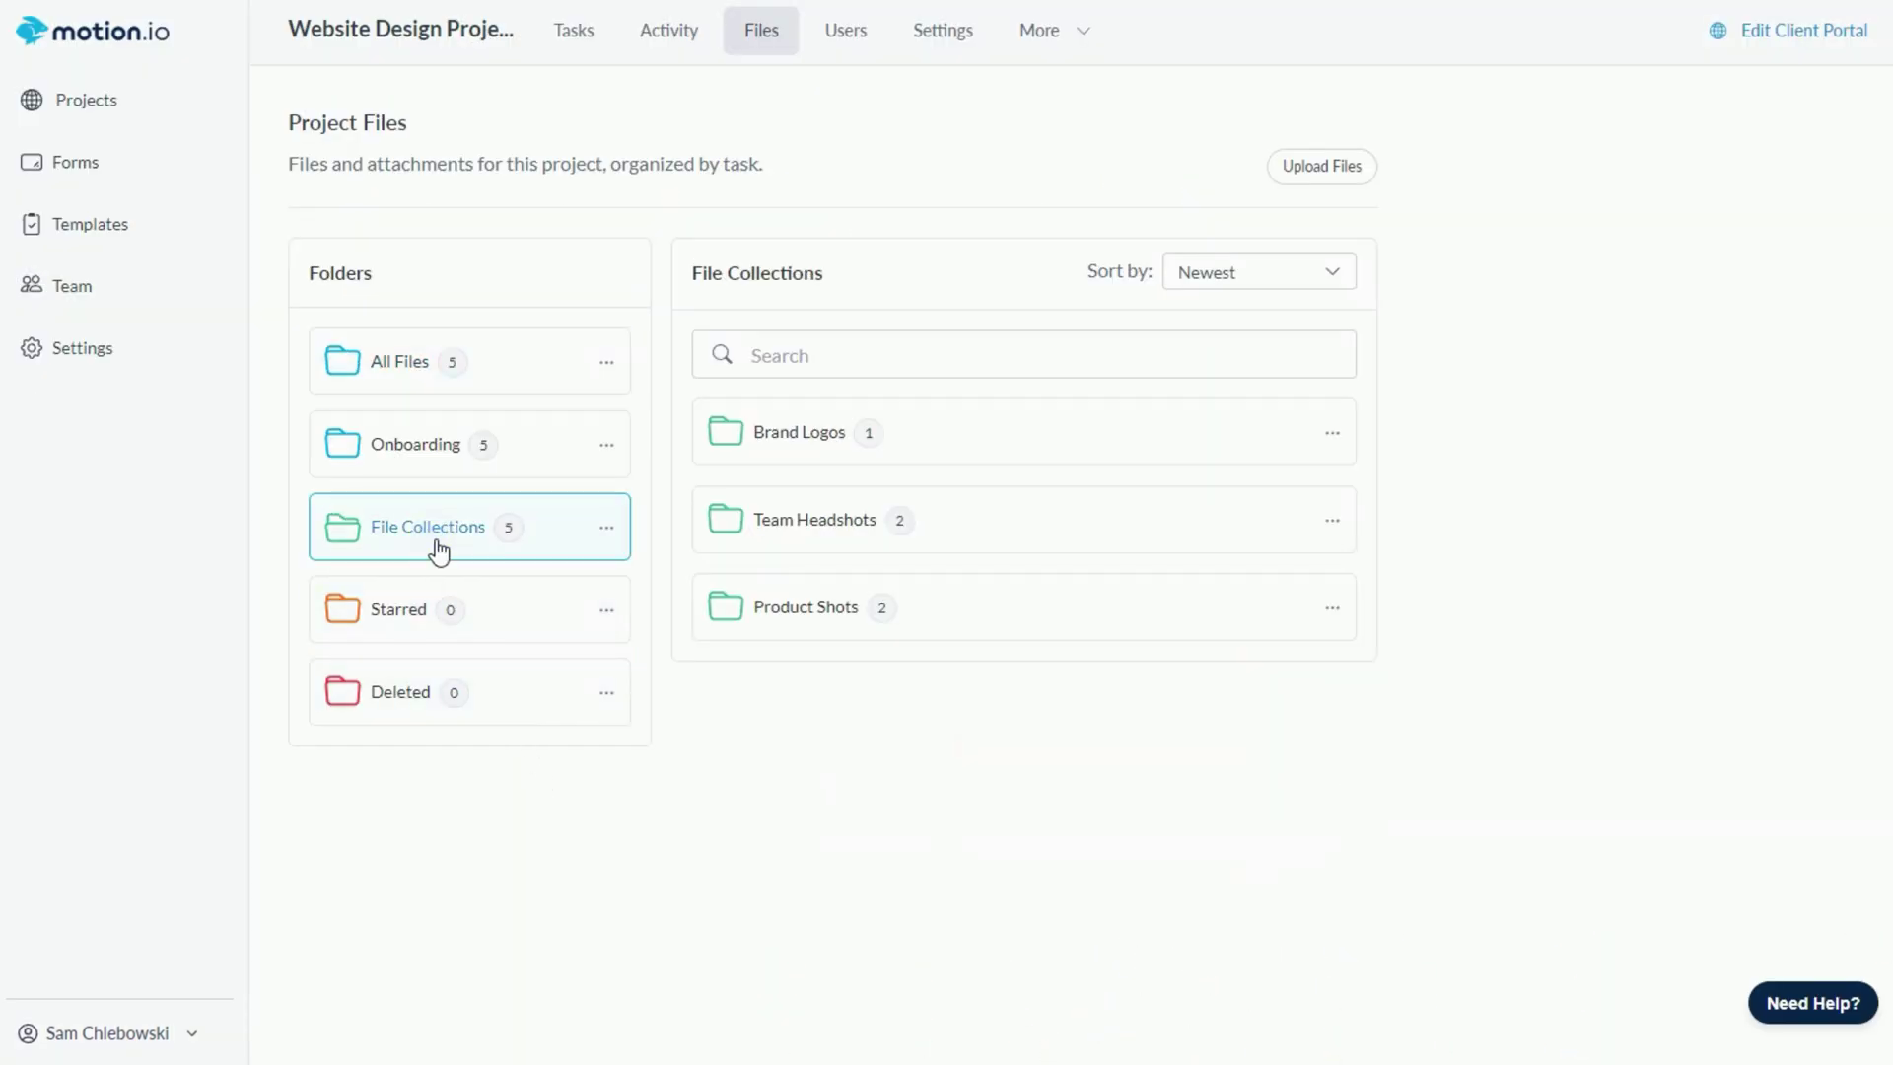
click(775, 453)
click(742, 412)
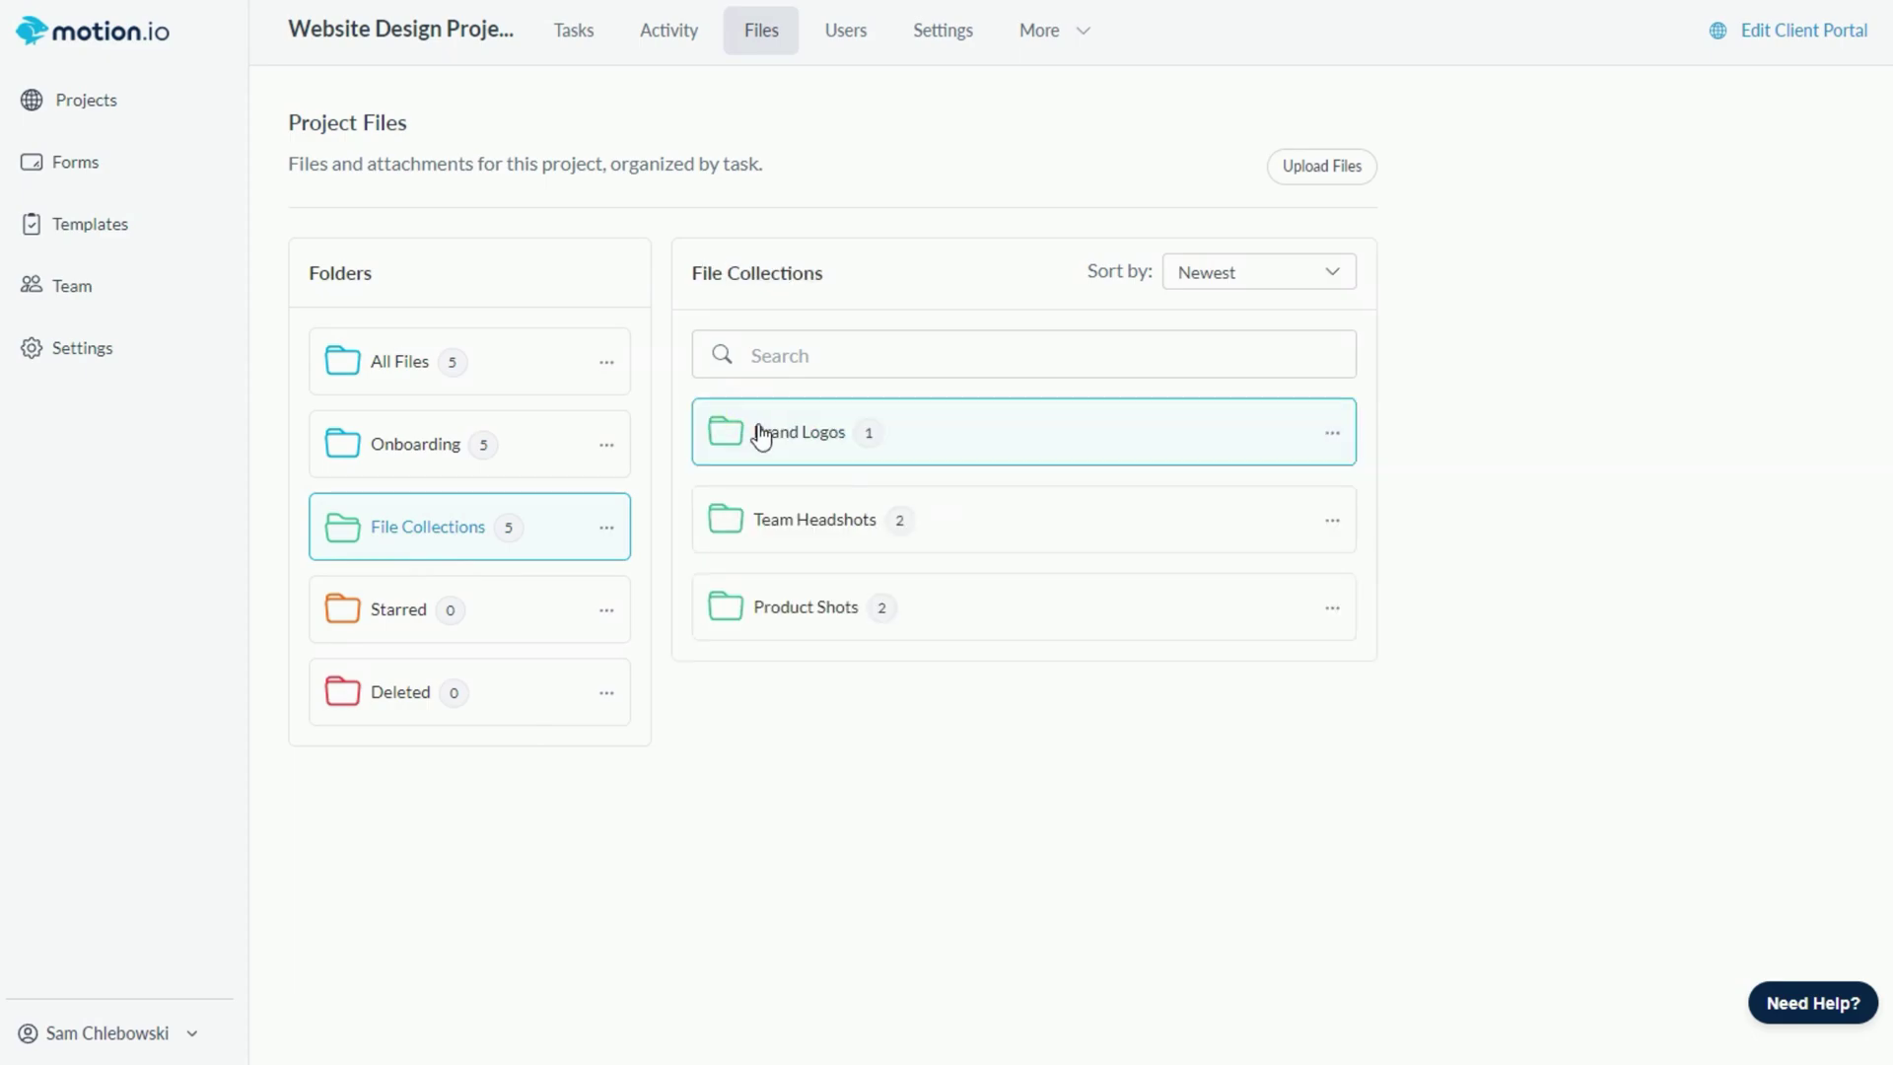
click(789, 521)
click(739, 411)
click(786, 610)
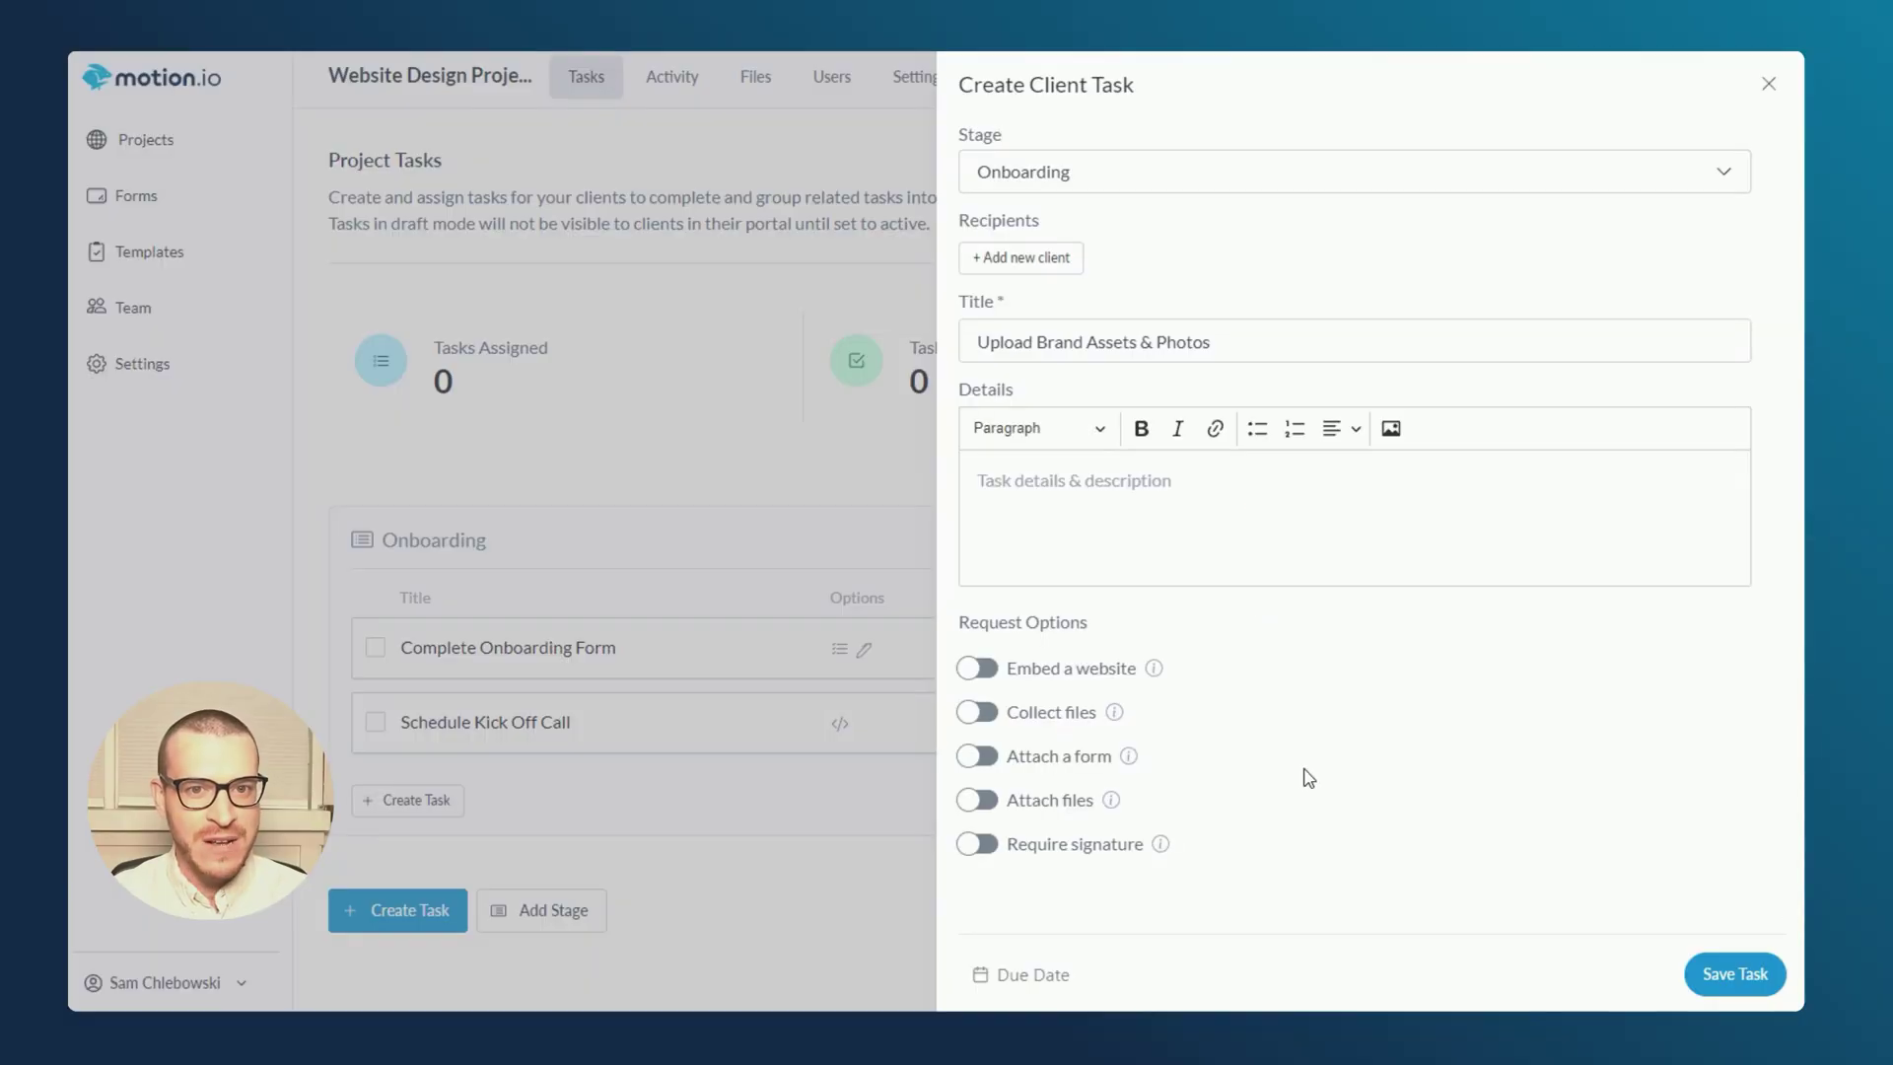
- Turn on Collect files and add Brand Logos and Team Headshots collections
click(1010, 722)
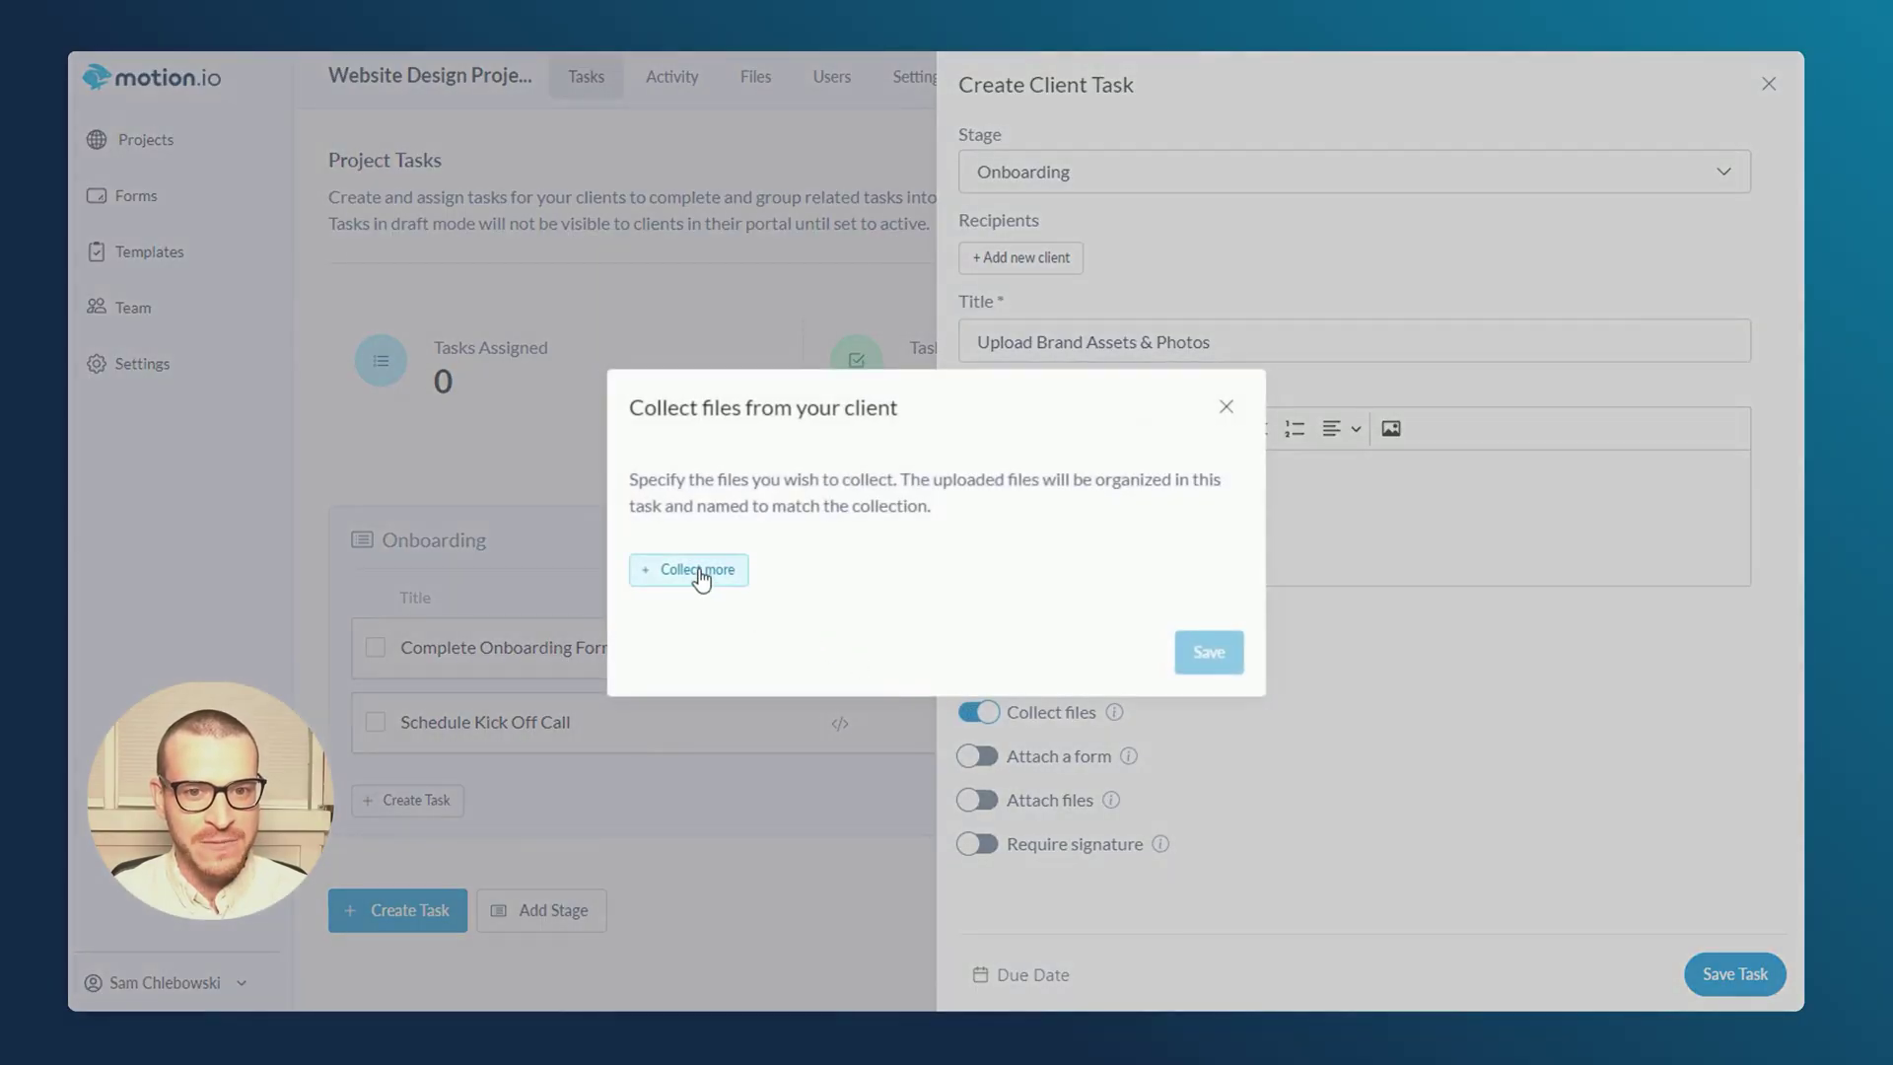
click(701, 572)
click(776, 529)
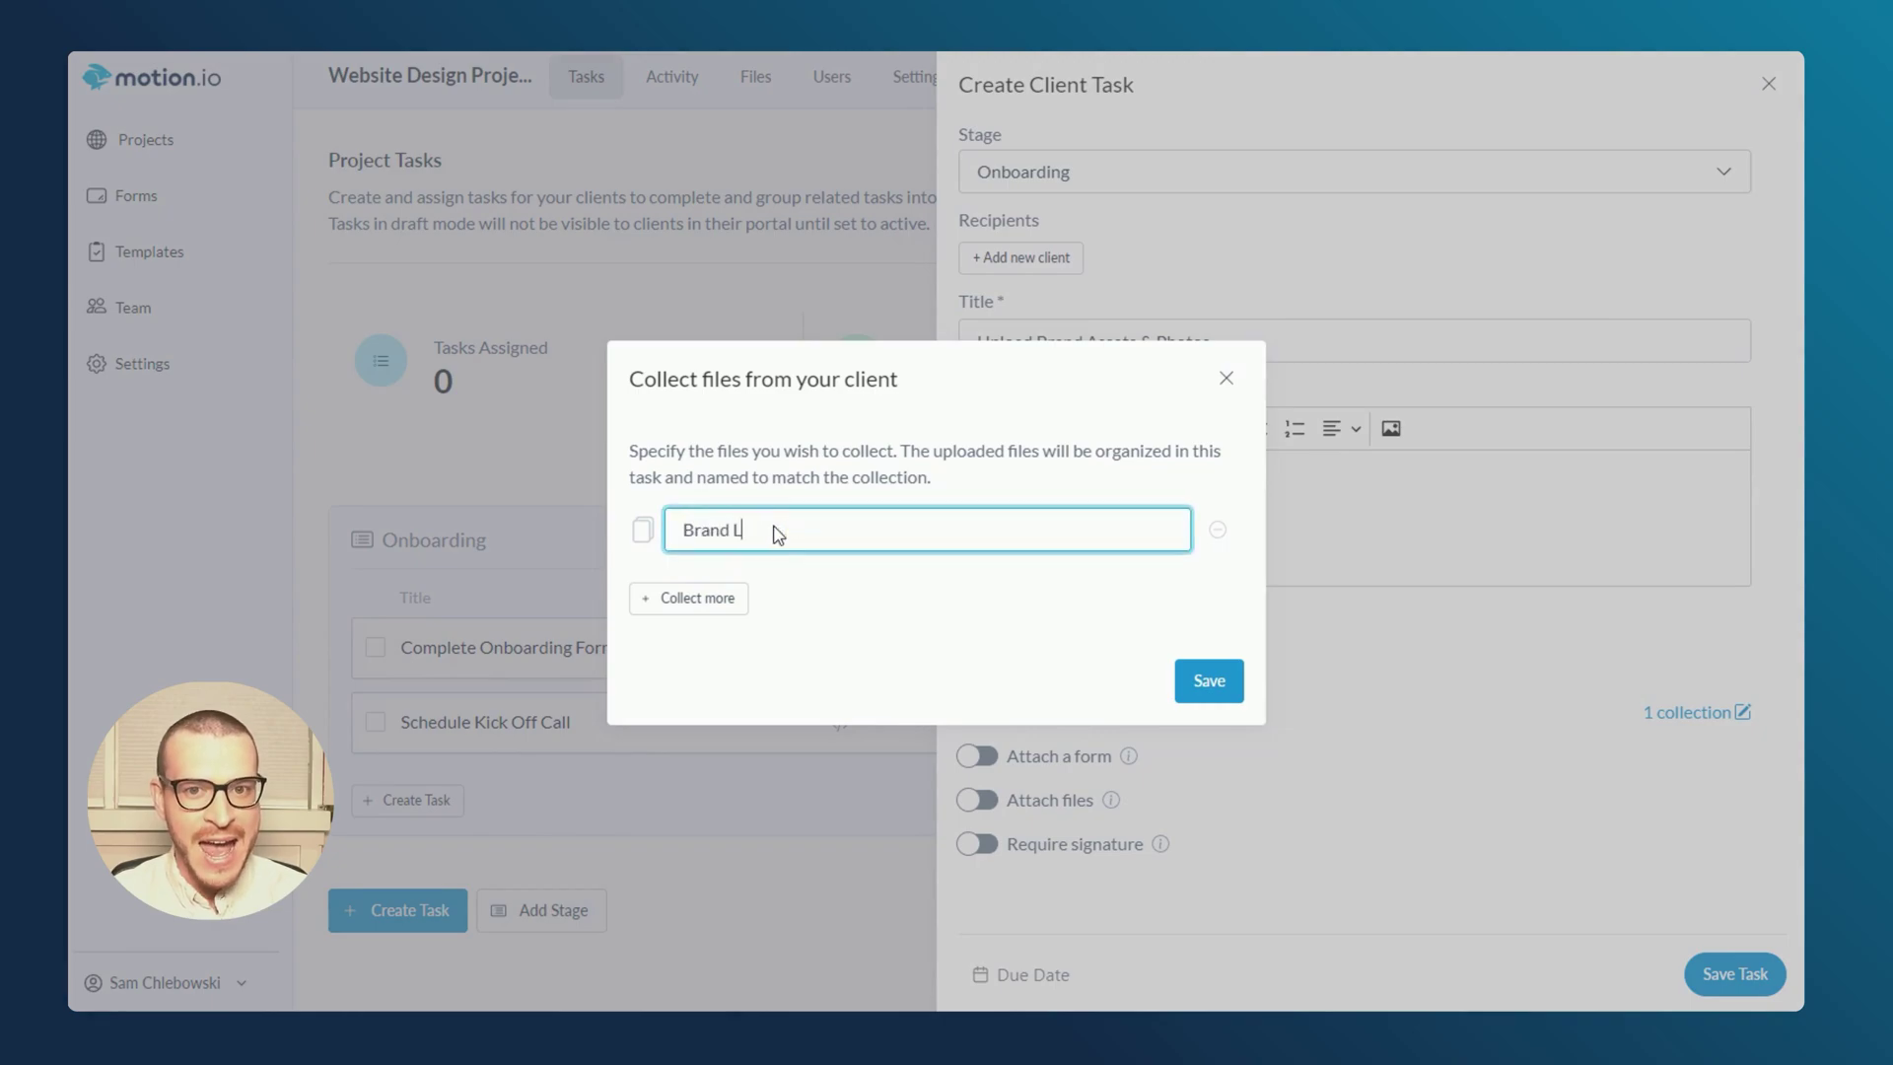
click(727, 605)
click(786, 558)
text(Team Headshots)
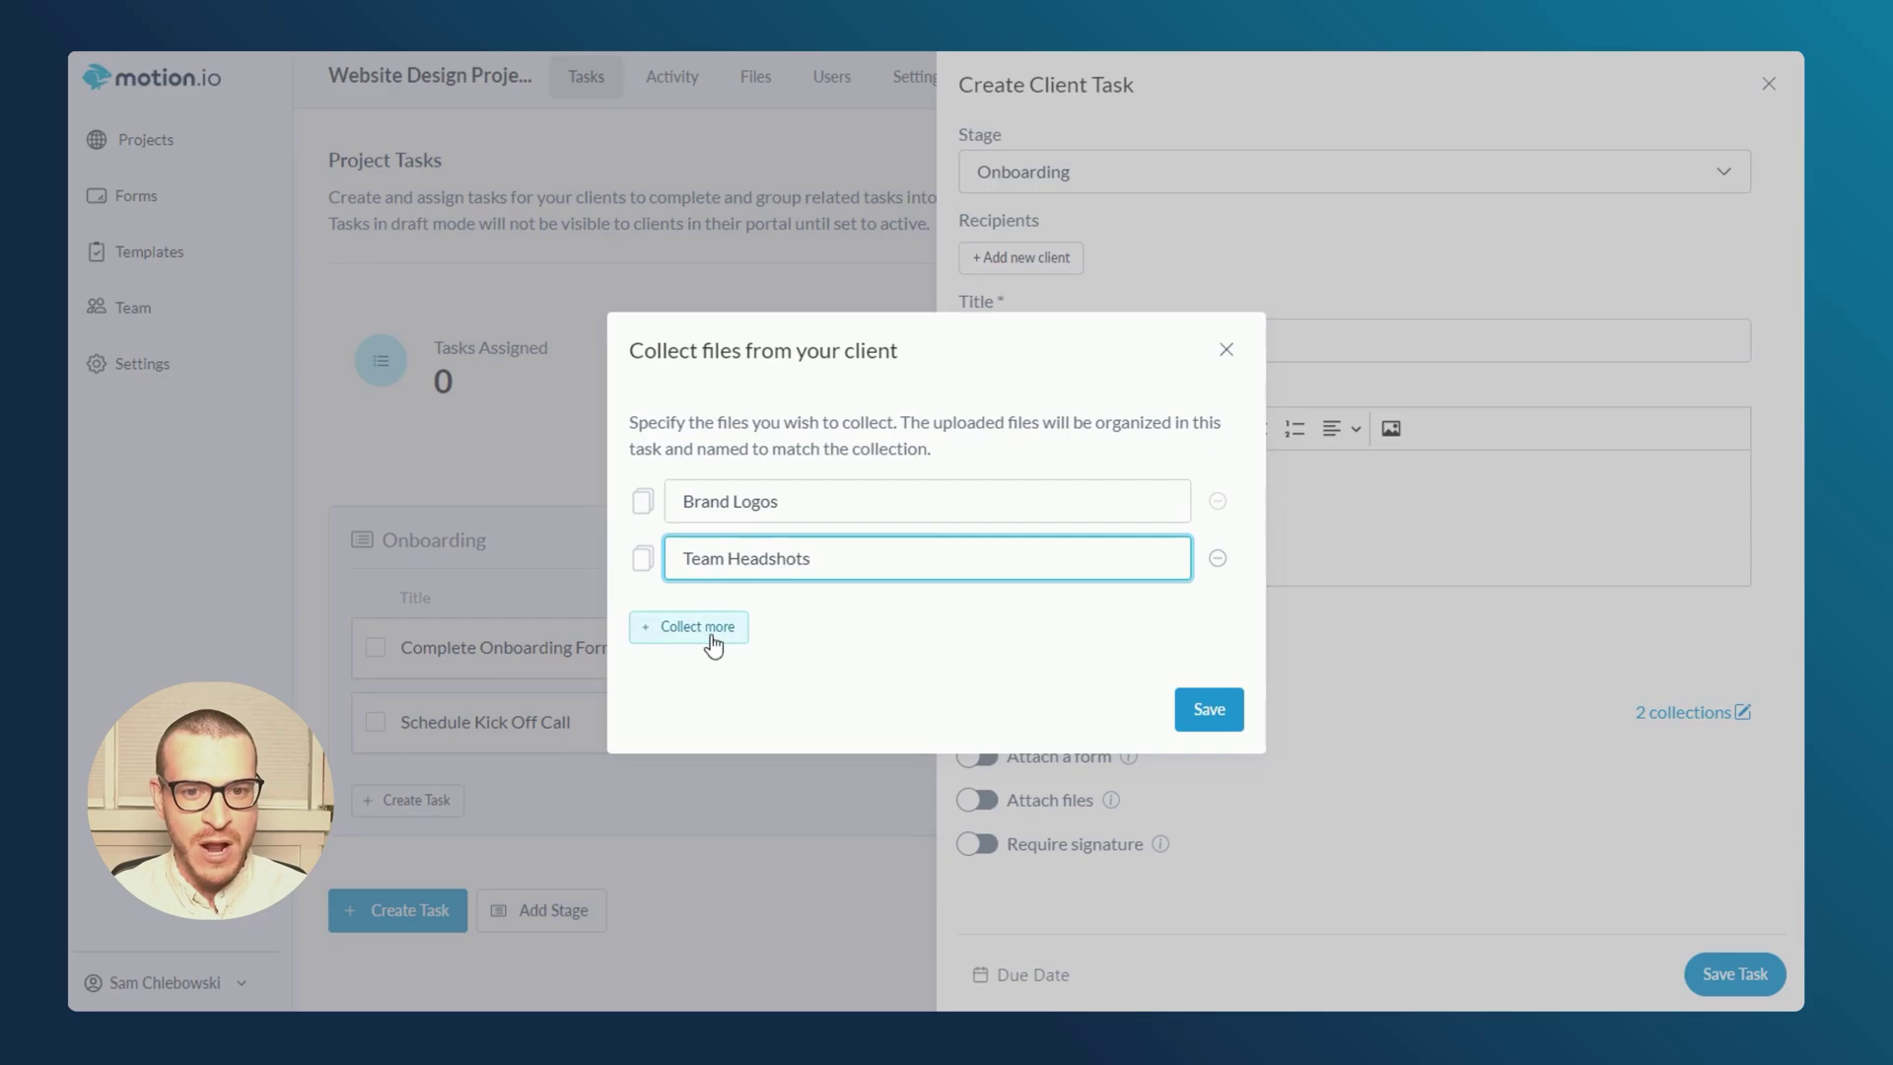
- Add a Product Shots collection, save the draft task, and preview it
click(706, 636)
click(767, 588)
text(Produ)
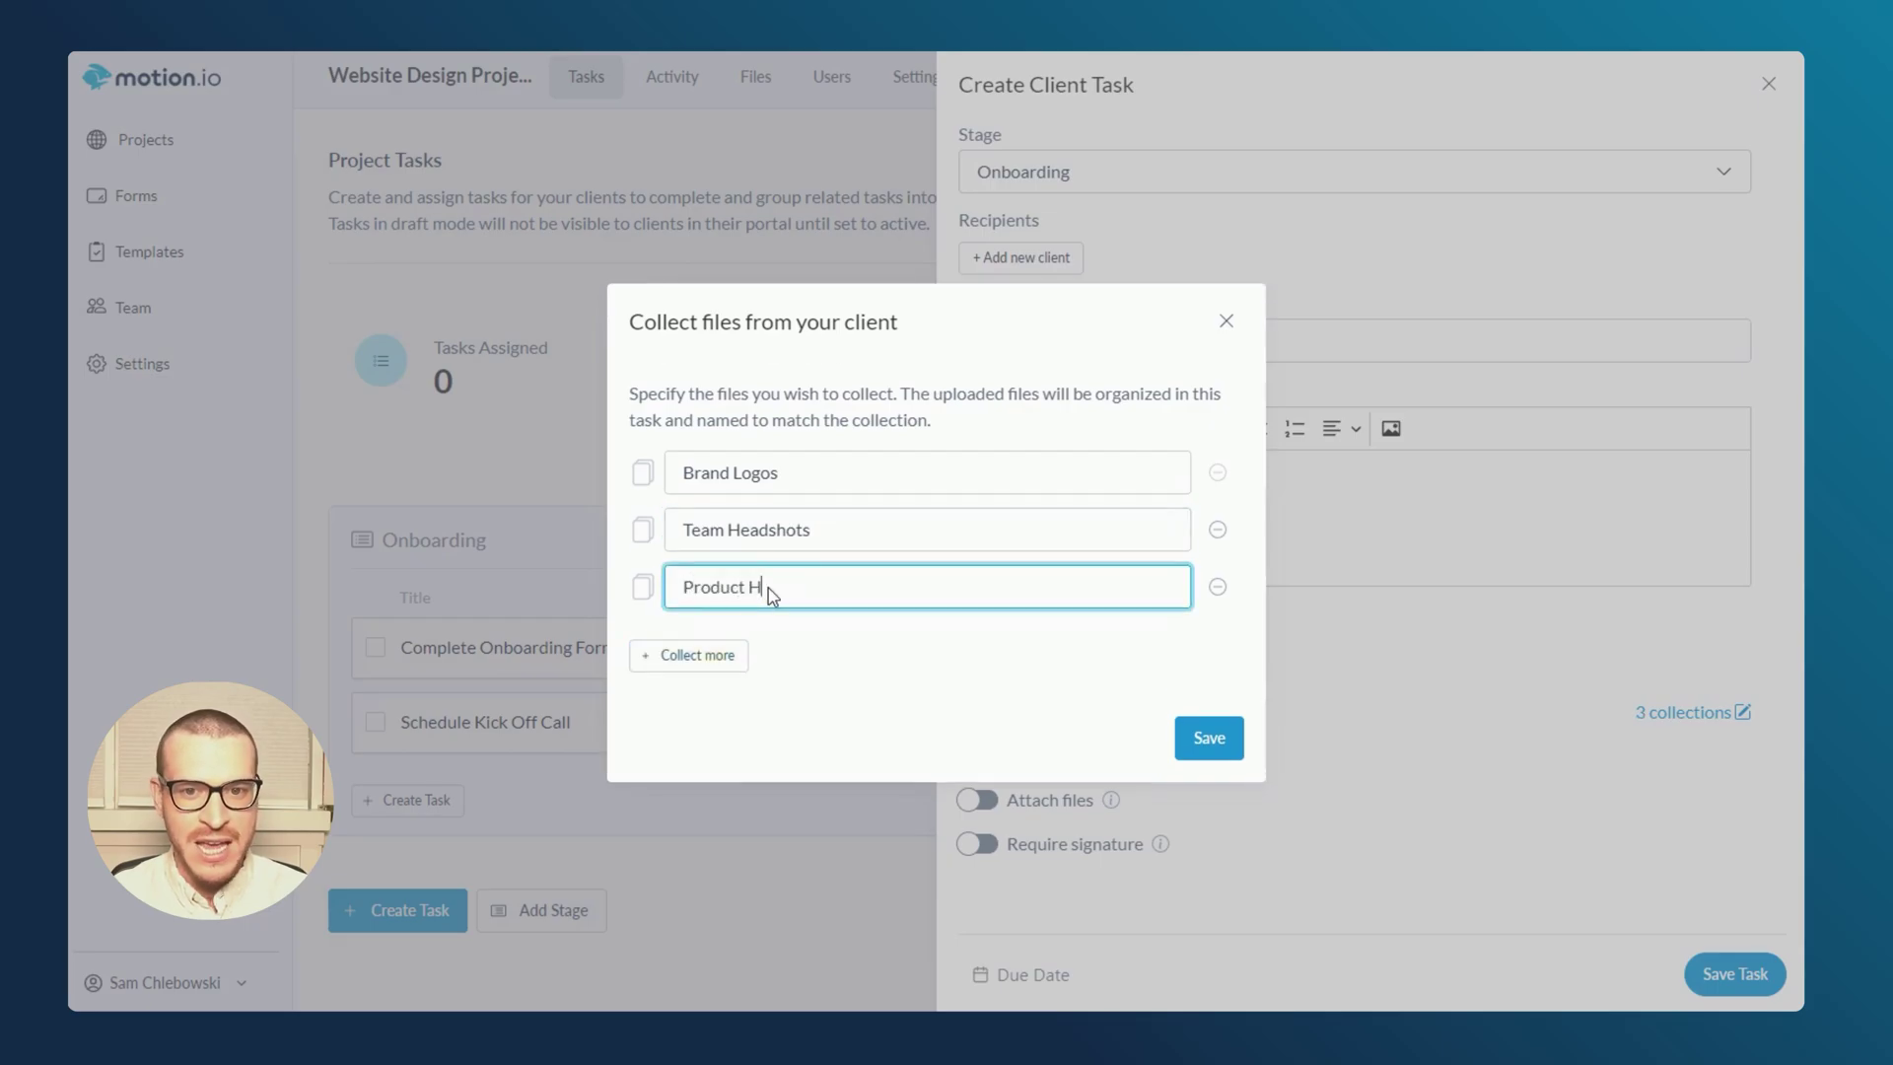
text(ct Shots)
click(1209, 737)
click(1733, 973)
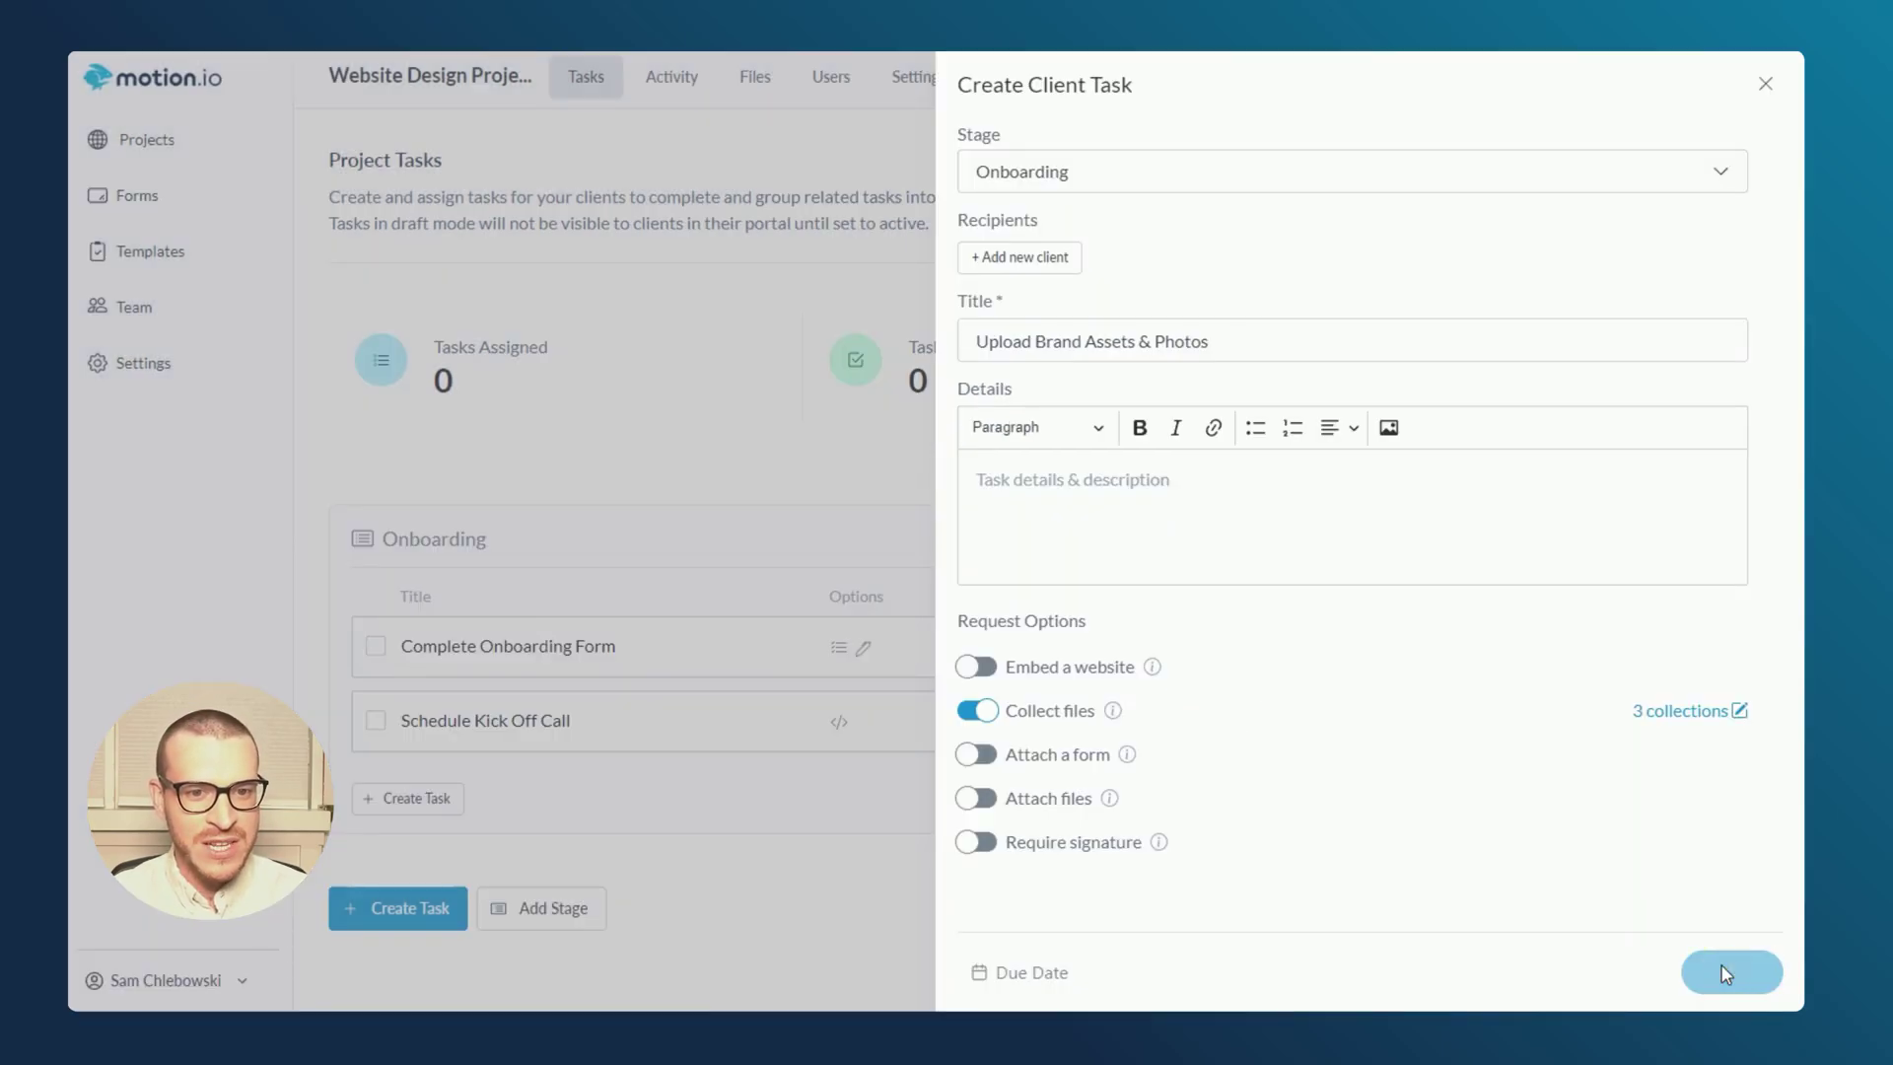
click(687, 815)
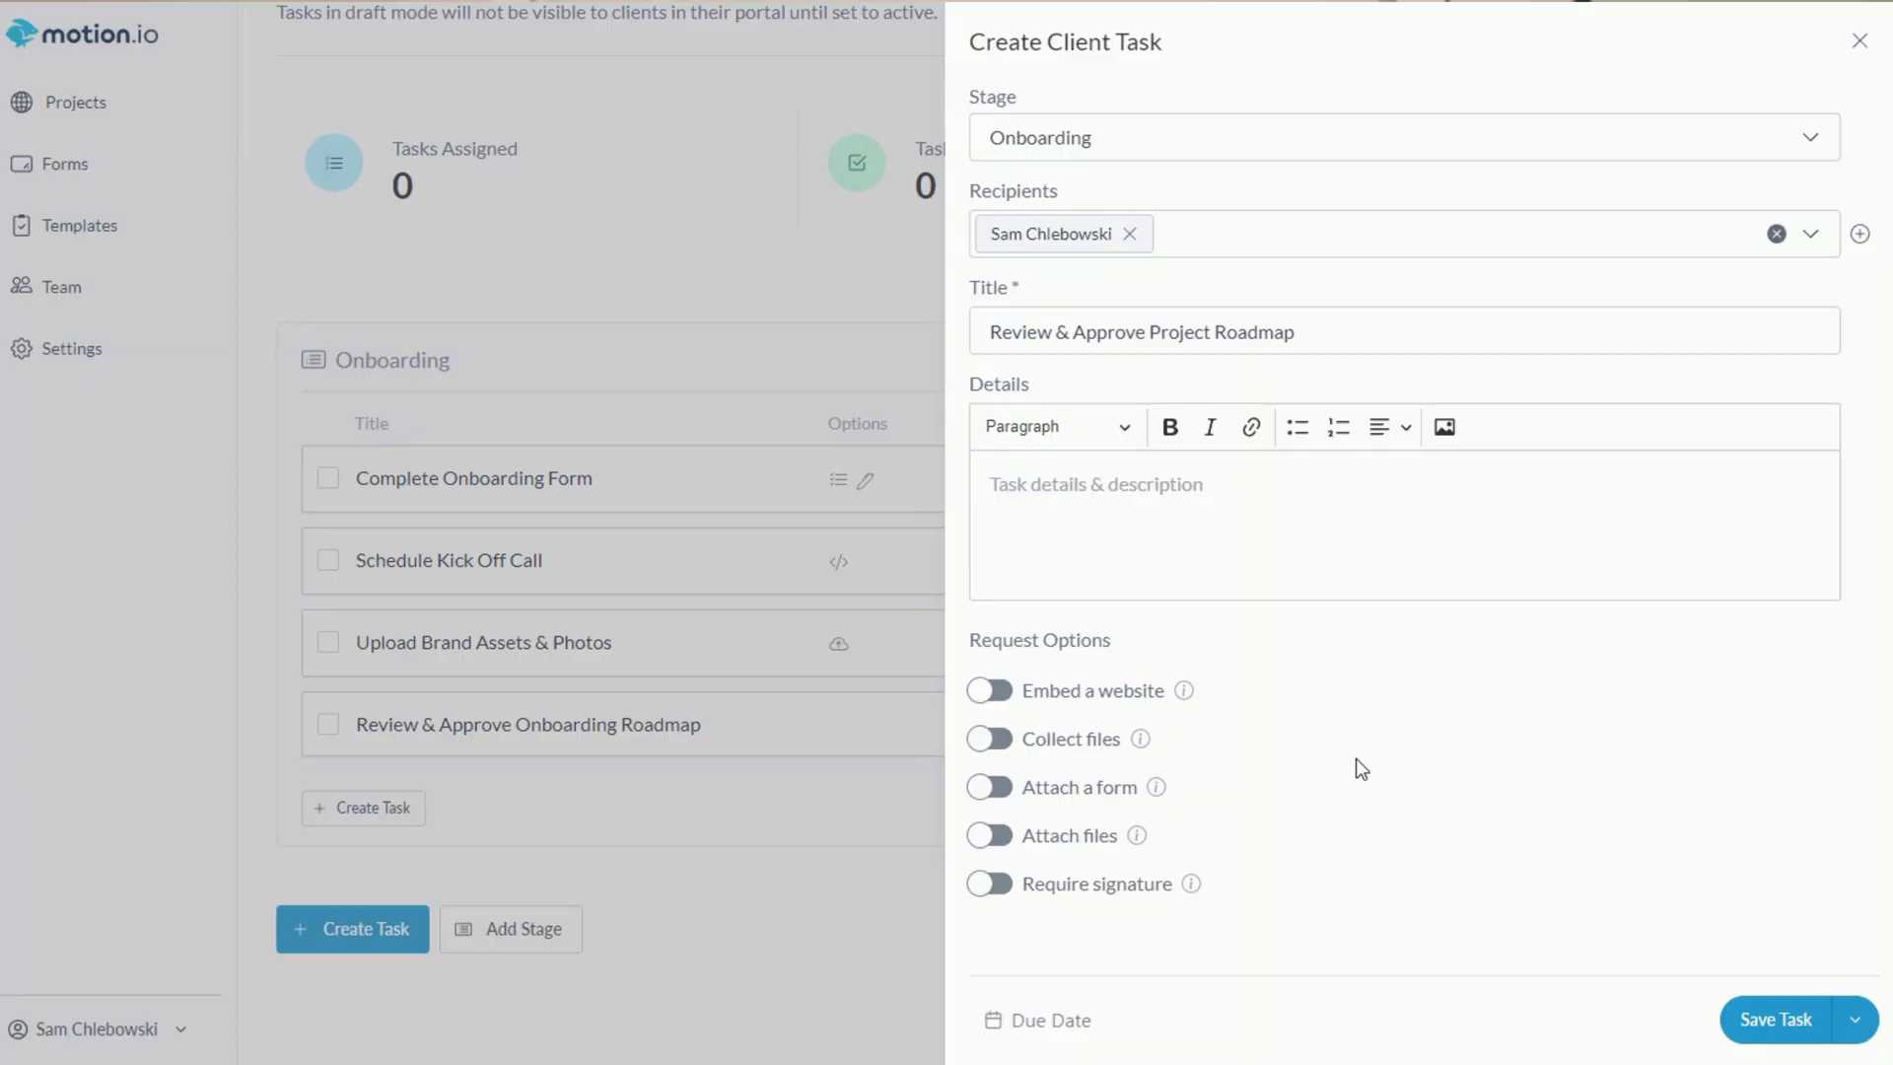
- Attach the roadmap PDF, comment 'When does the design stage begin?' on Design, and approve it
click(990, 836)
drag(1509, 570, 951, 544)
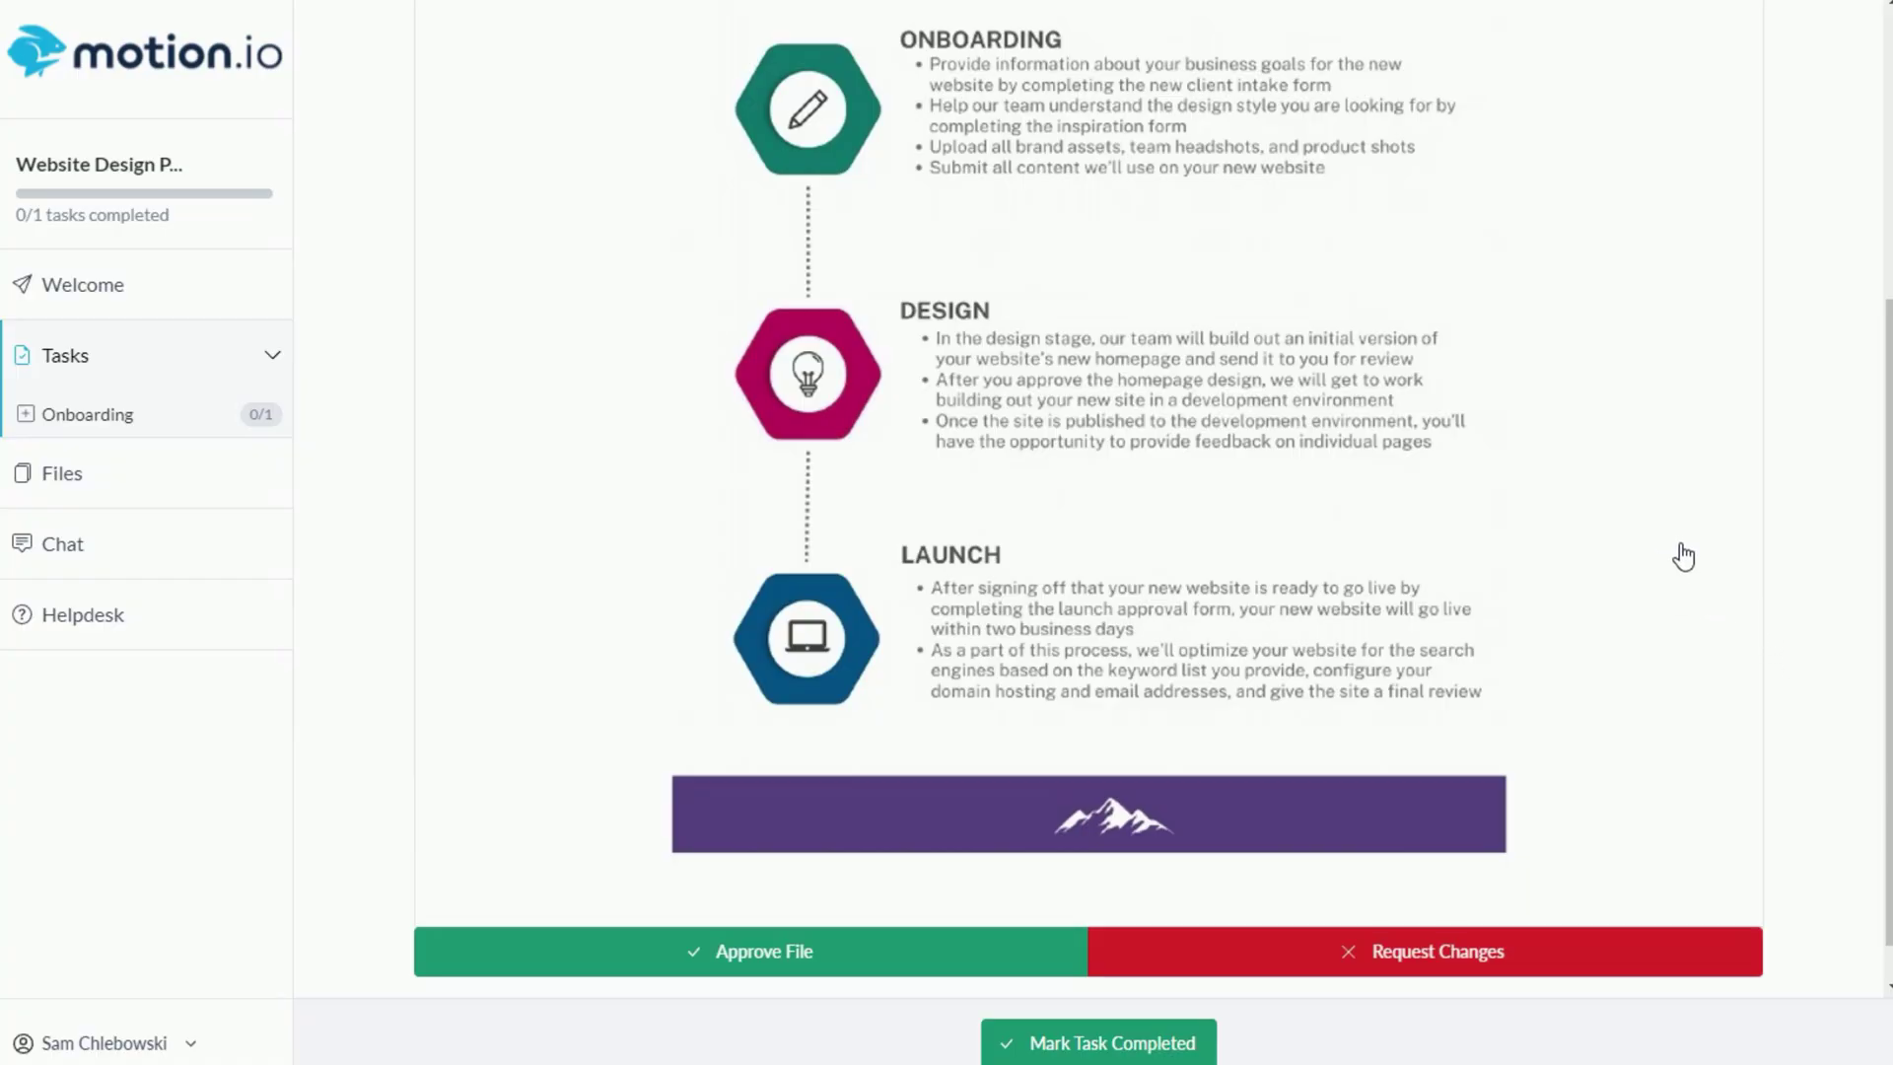
click(981, 367)
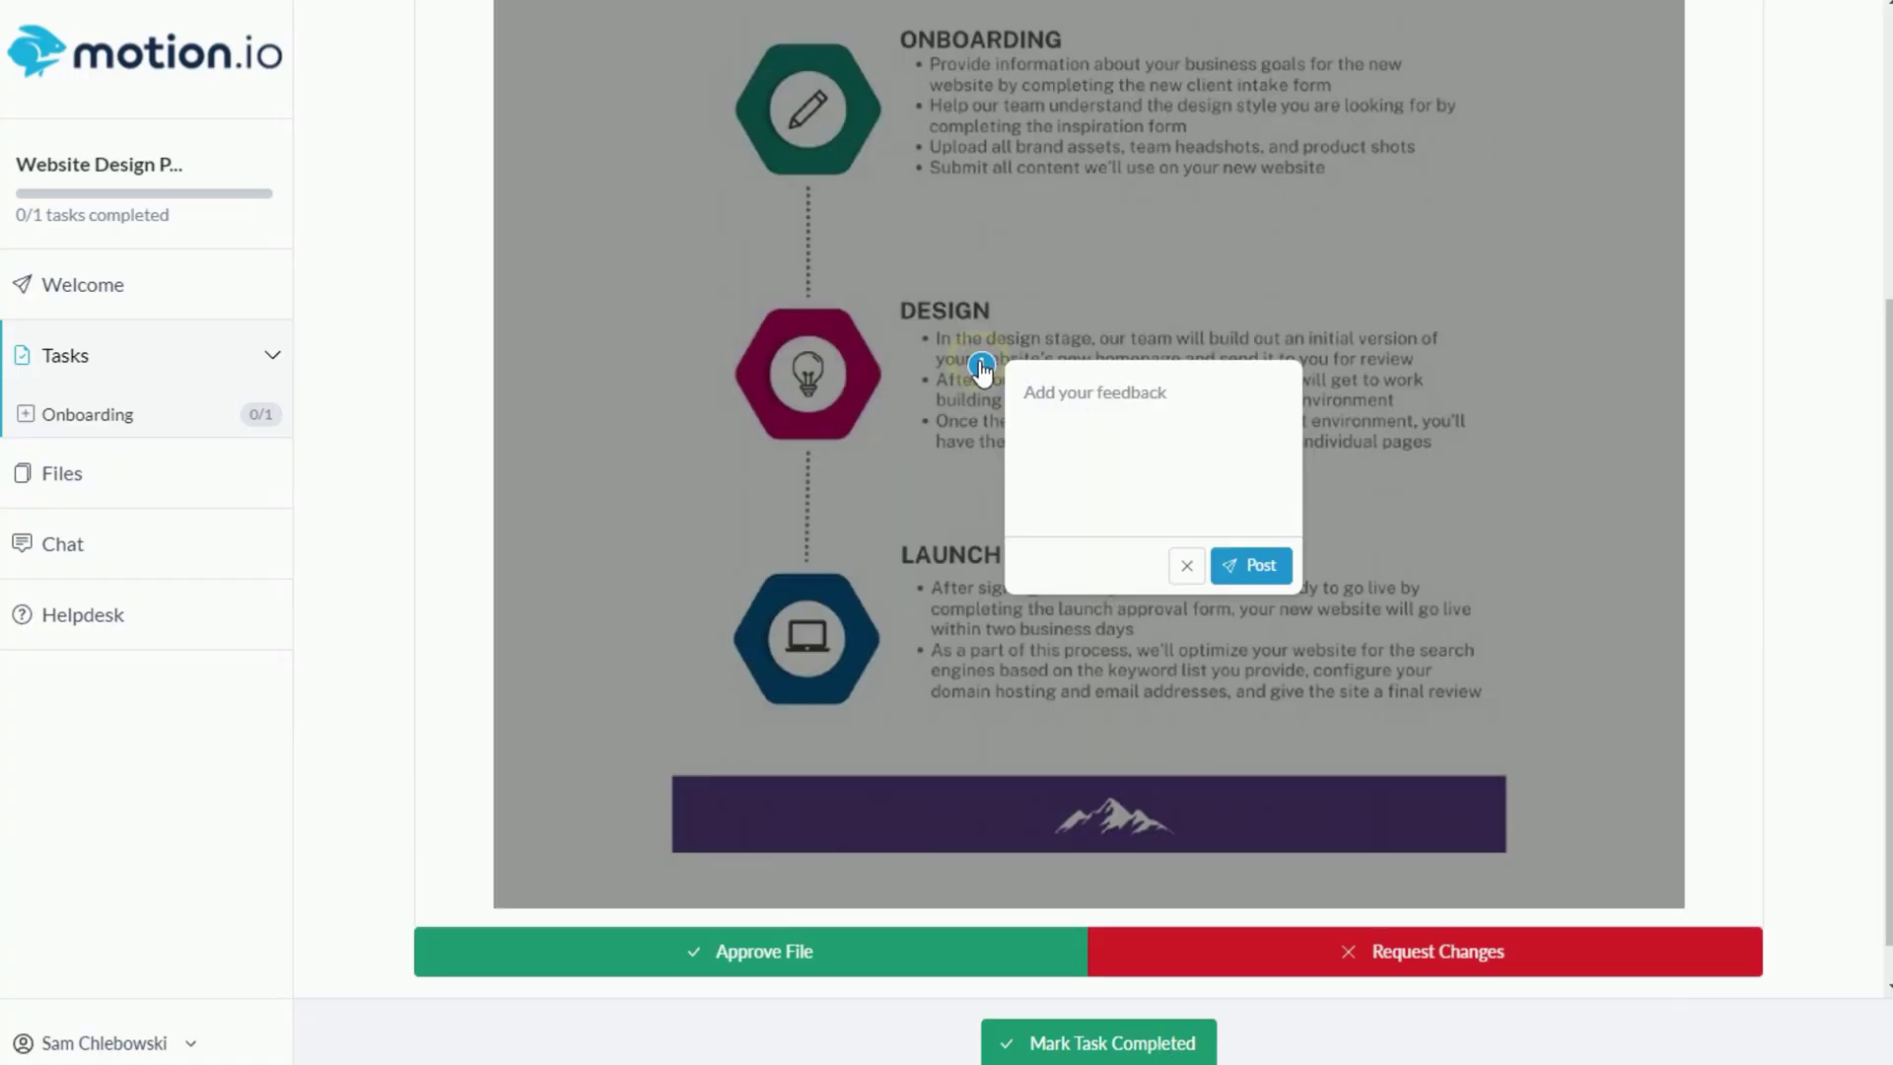
text(When does the design stage begin?)
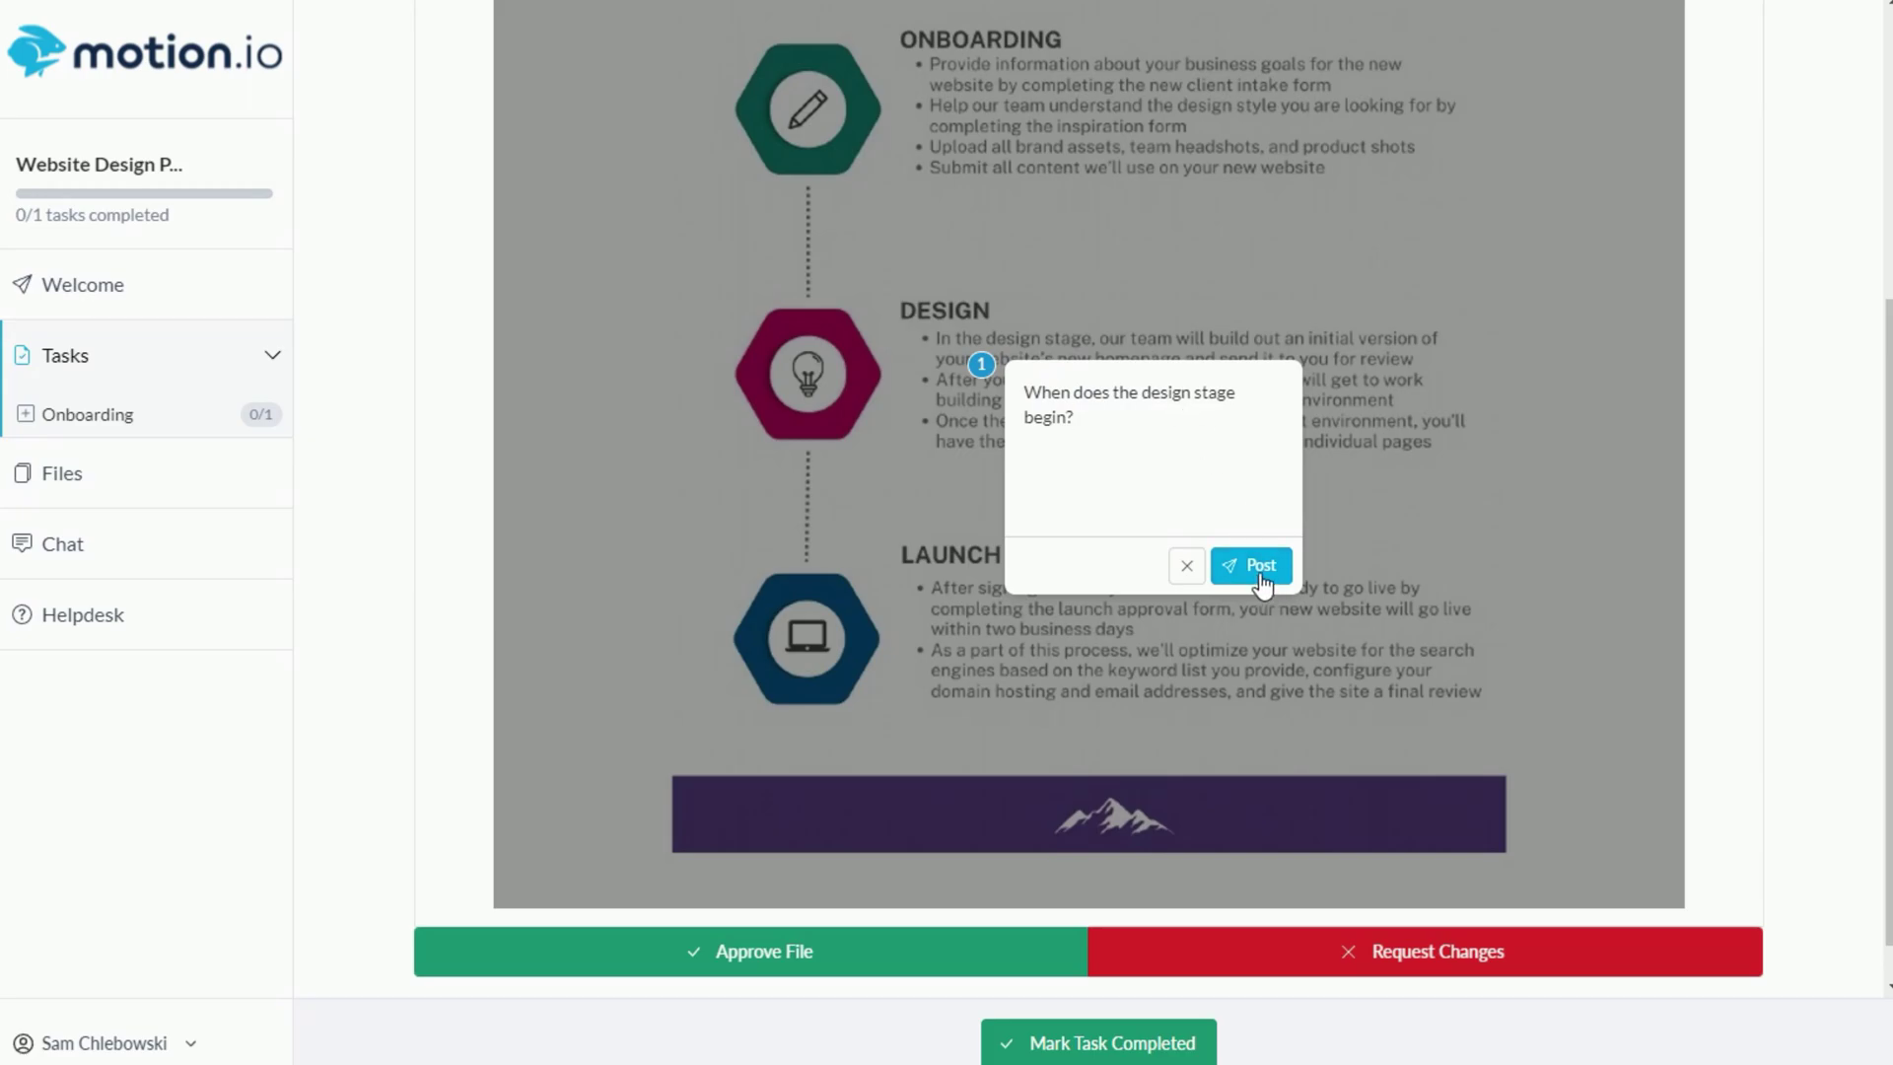
click(1260, 576)
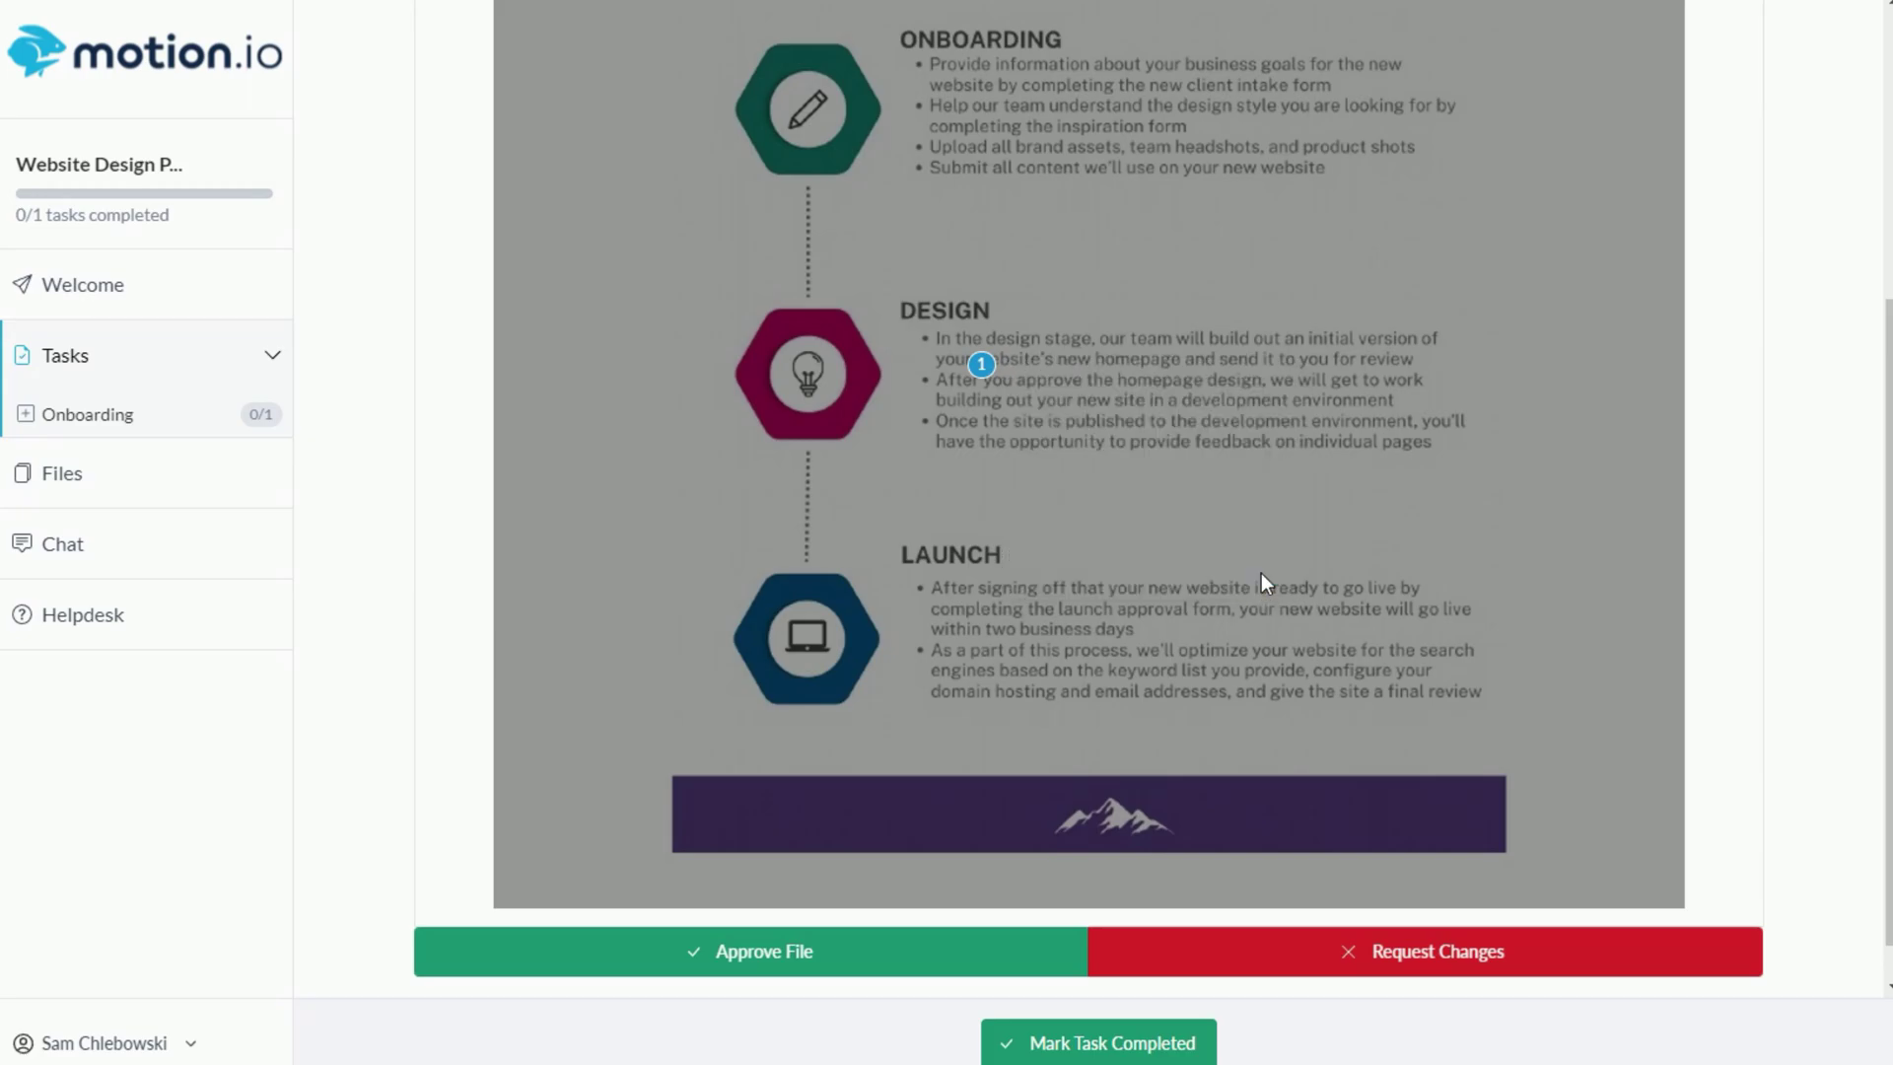
click(856, 953)
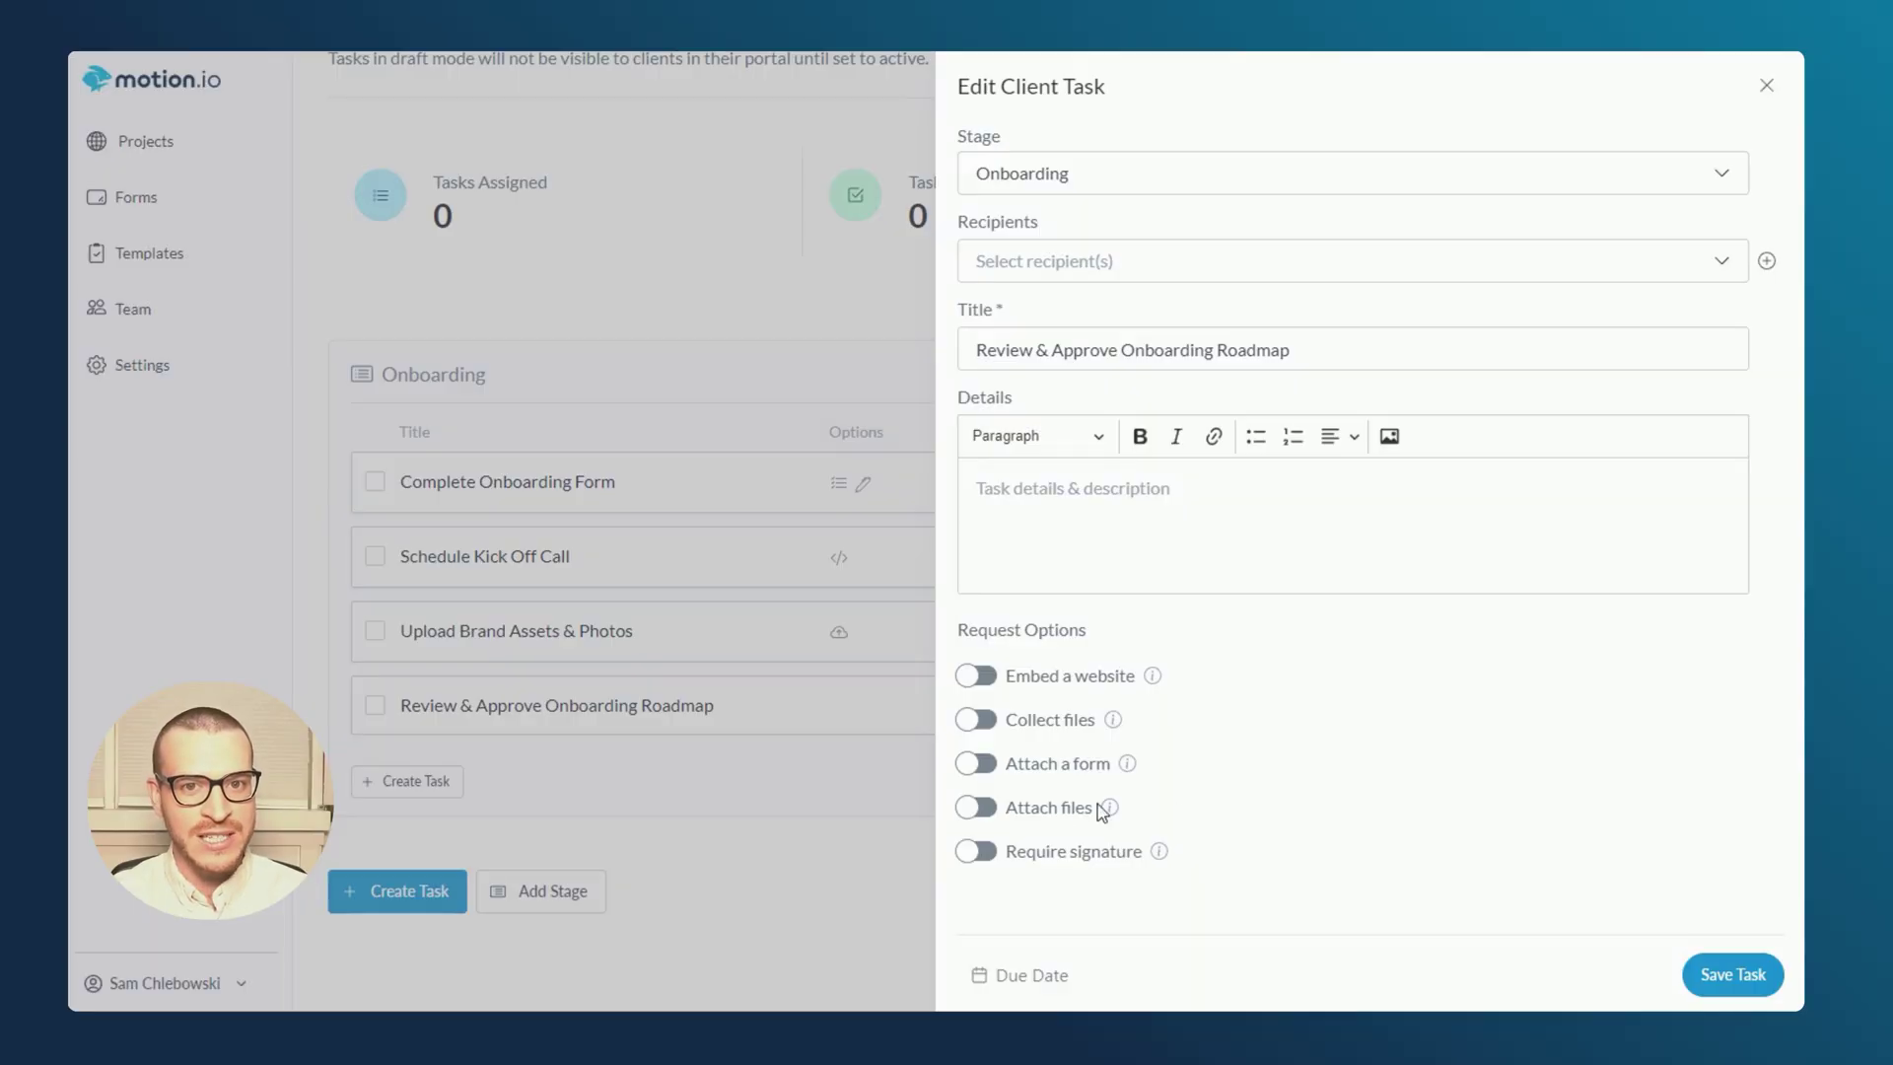
- Attach Onboarding Roadmap - Elevate.pdf requiring client approval, save the task, and preview it
click(971, 808)
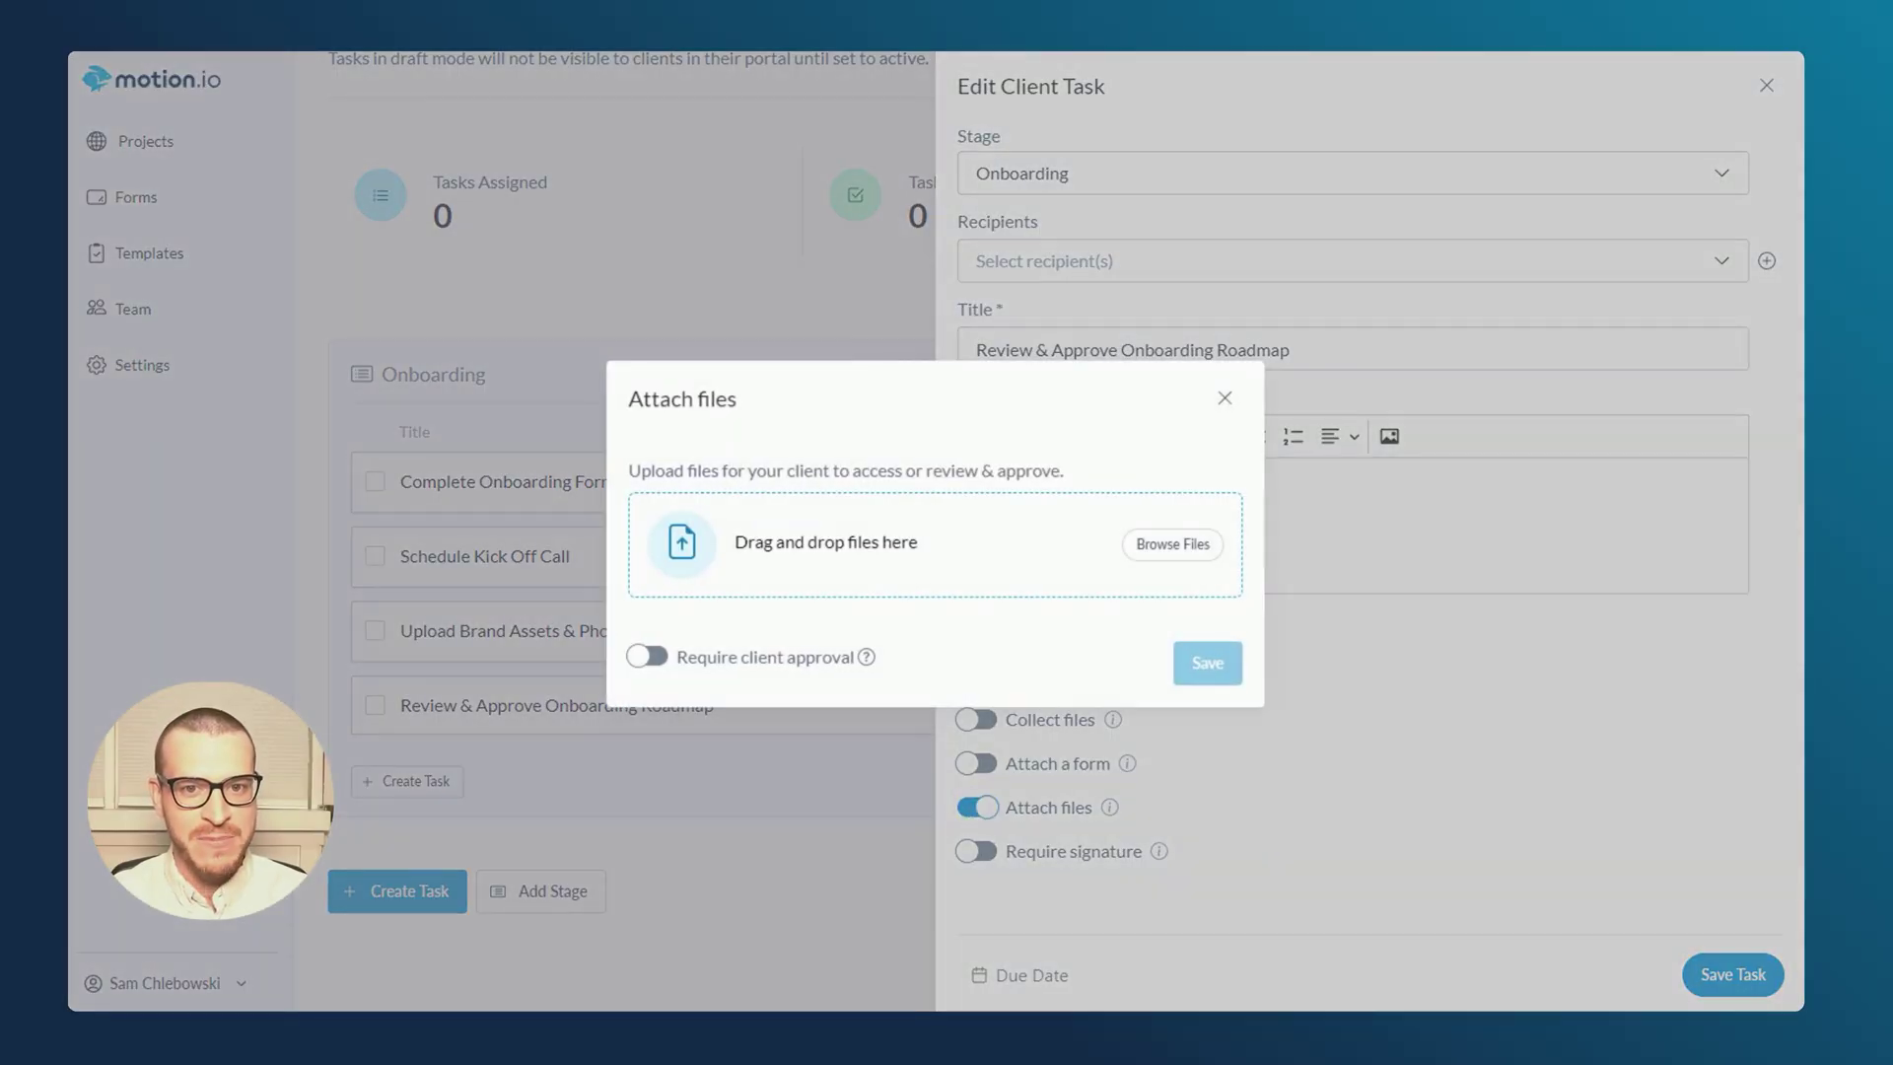
drag(1282, 394, 891, 536)
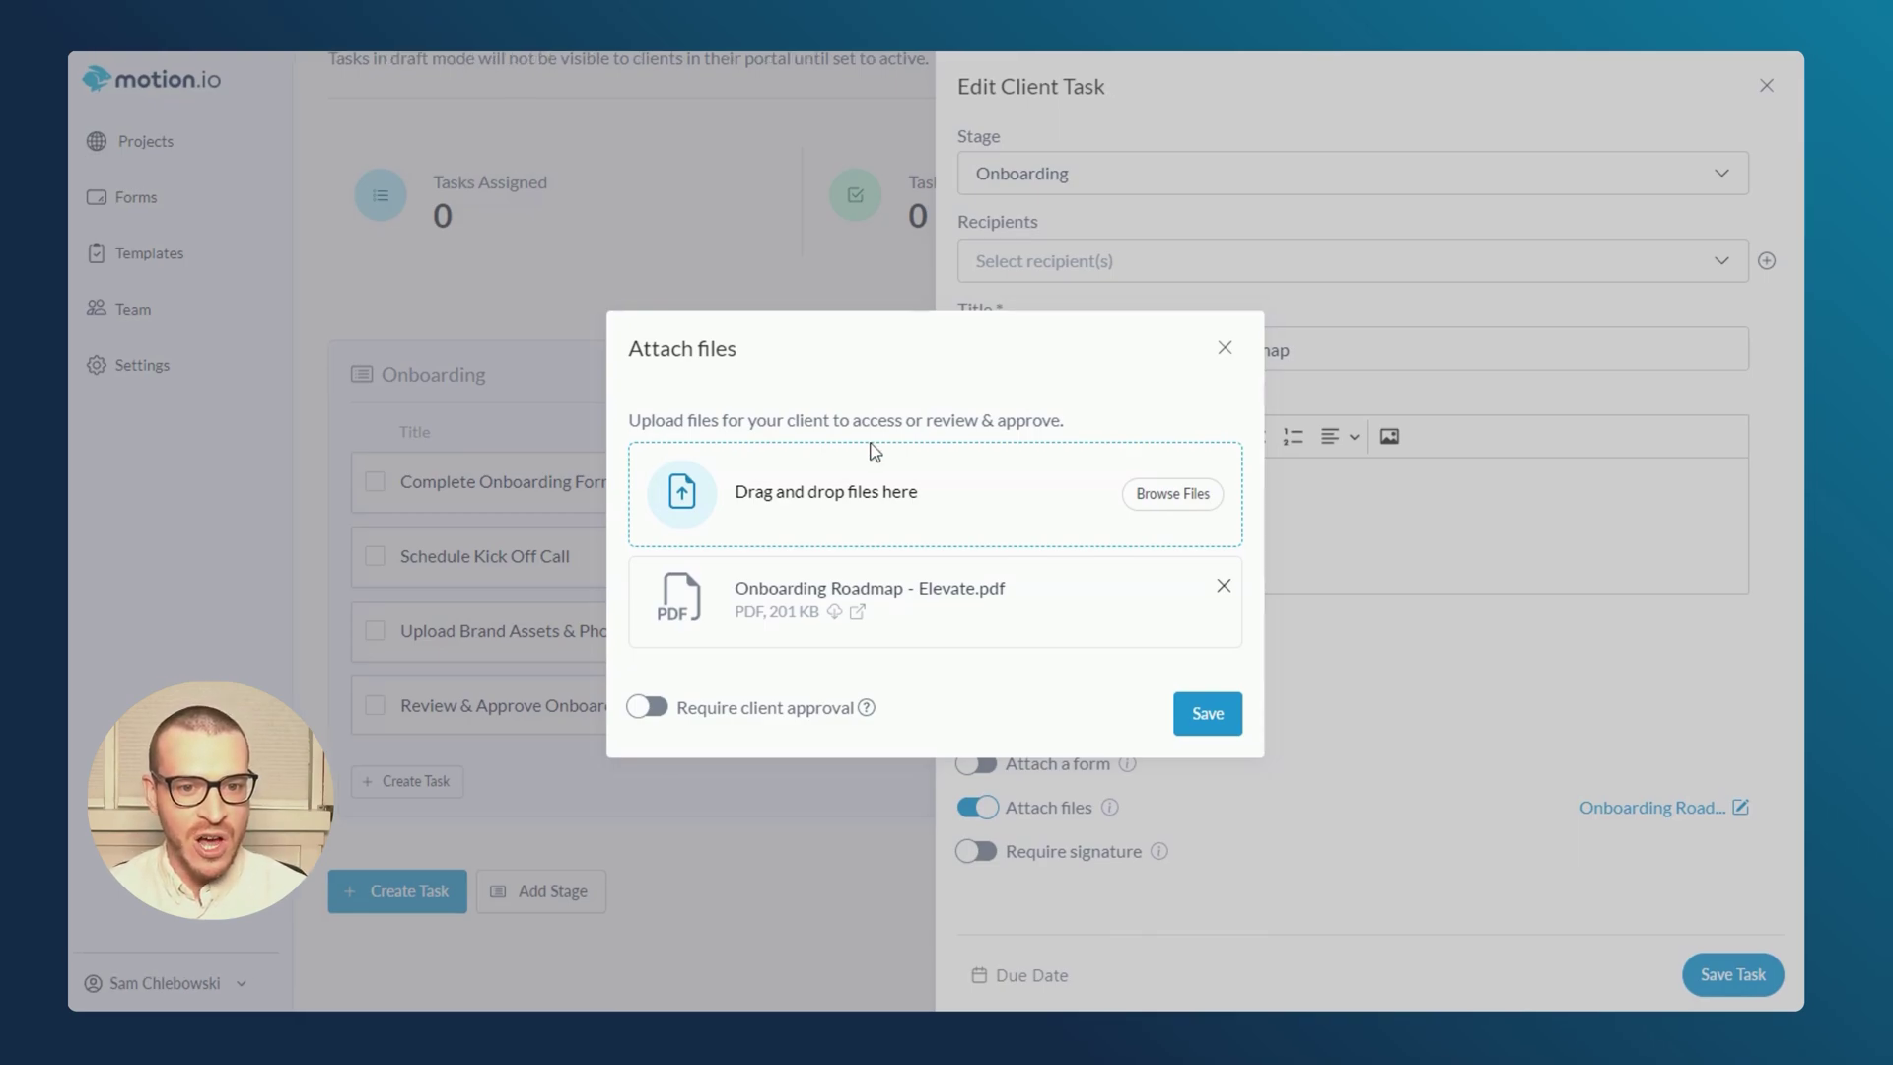
click(639, 712)
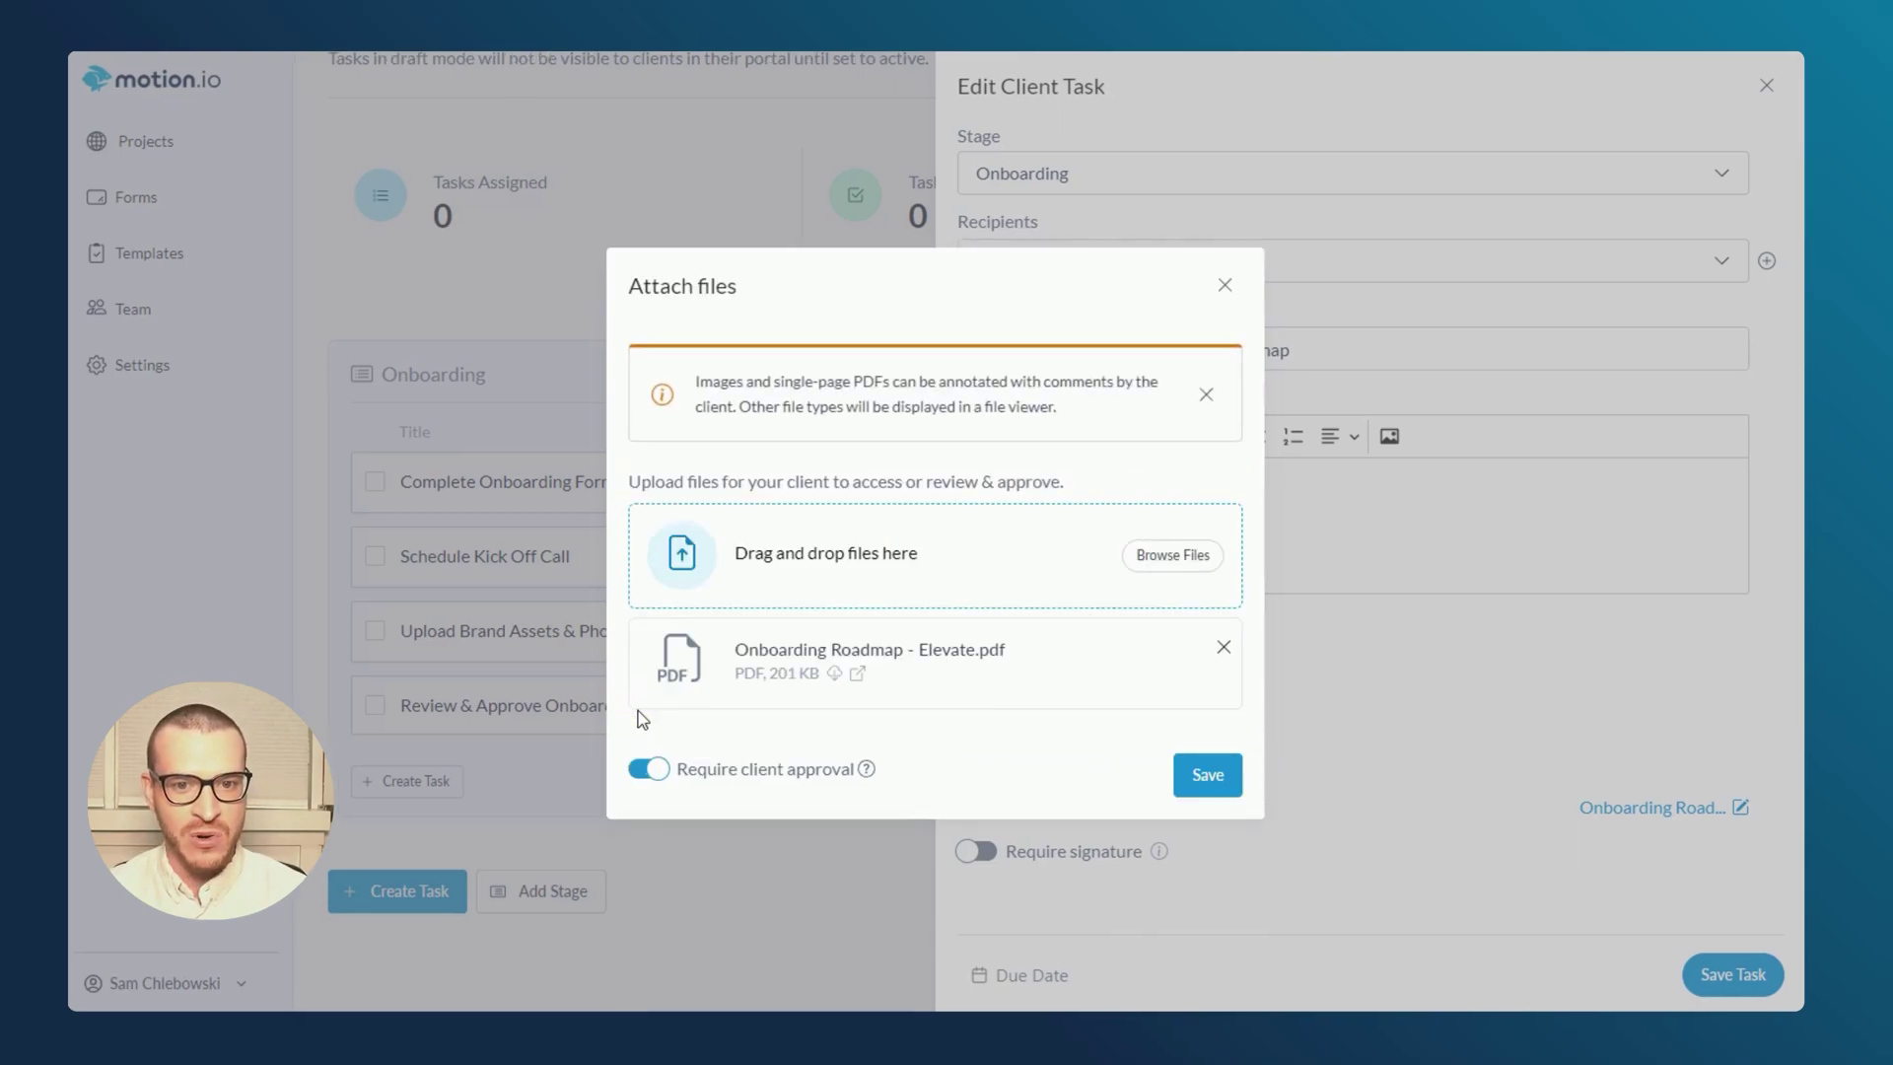
click(1208, 775)
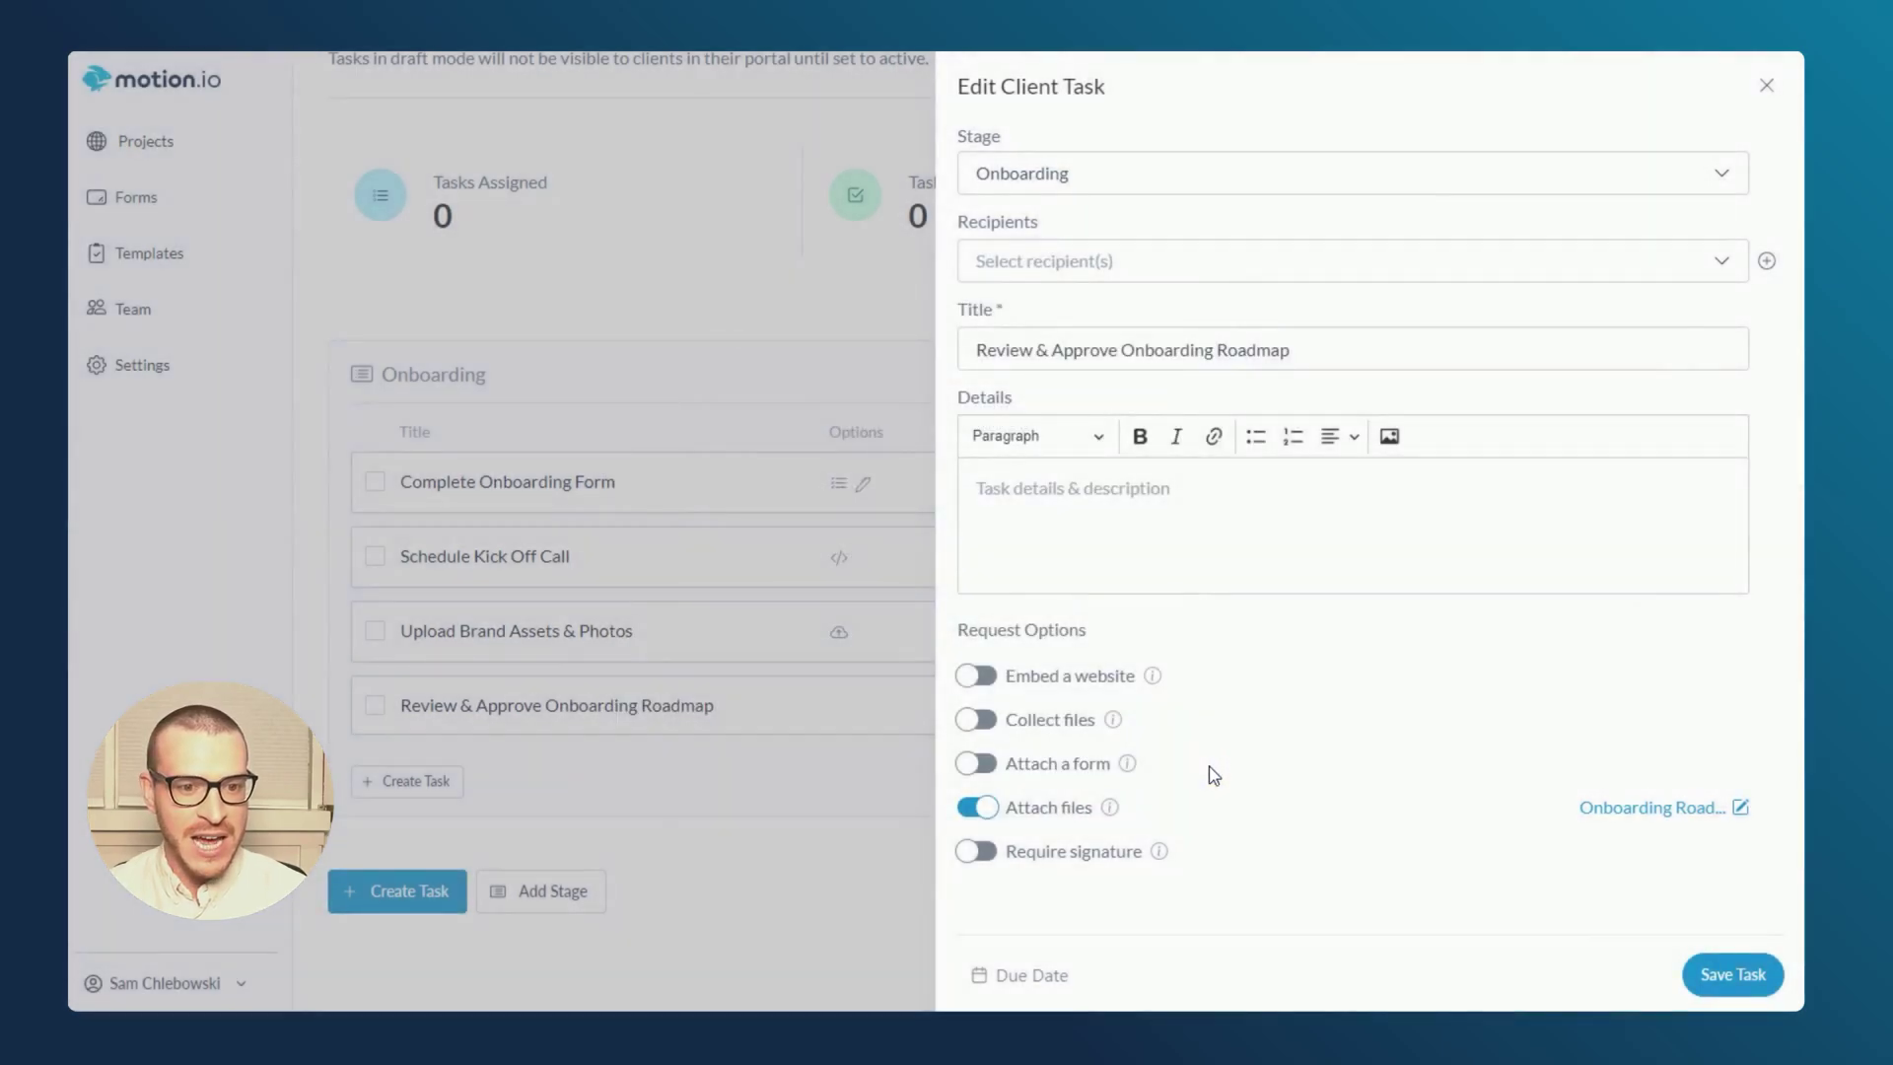
click(598, 718)
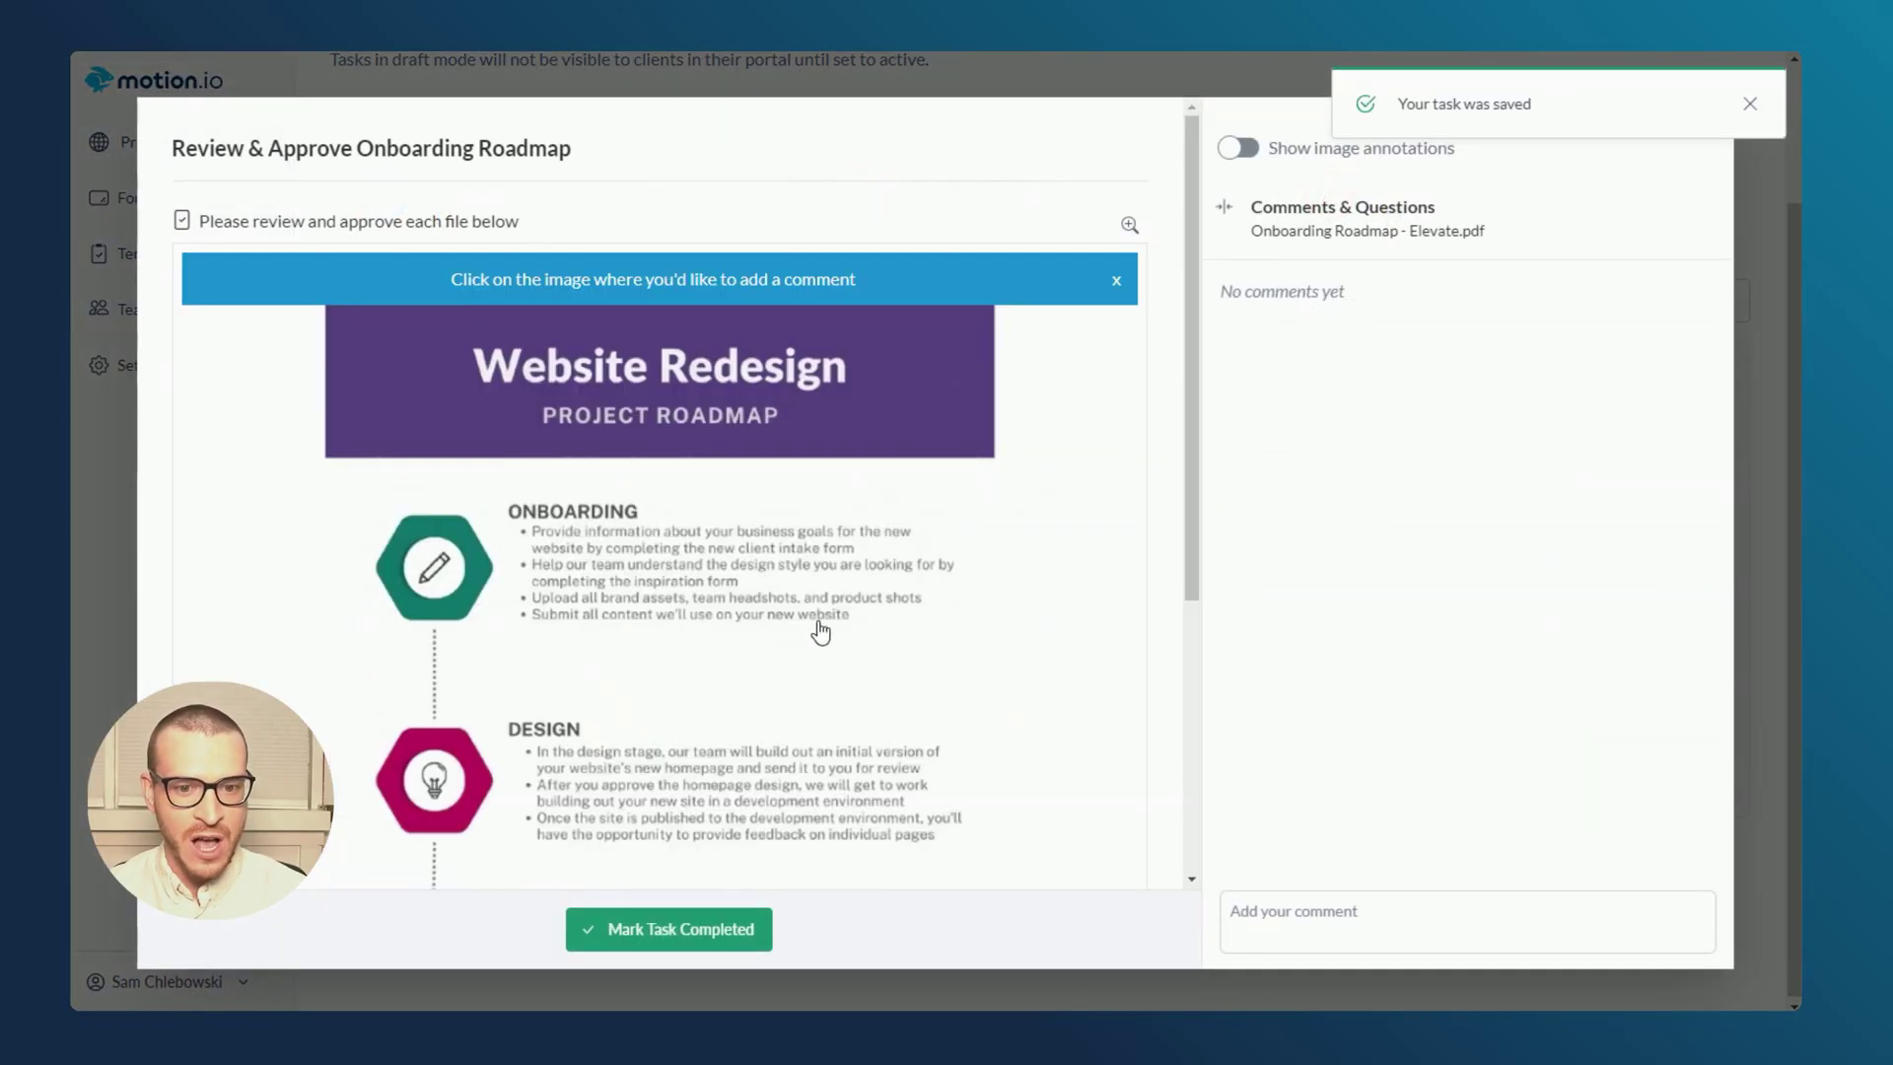
scroll(1134, 554, down, 5)
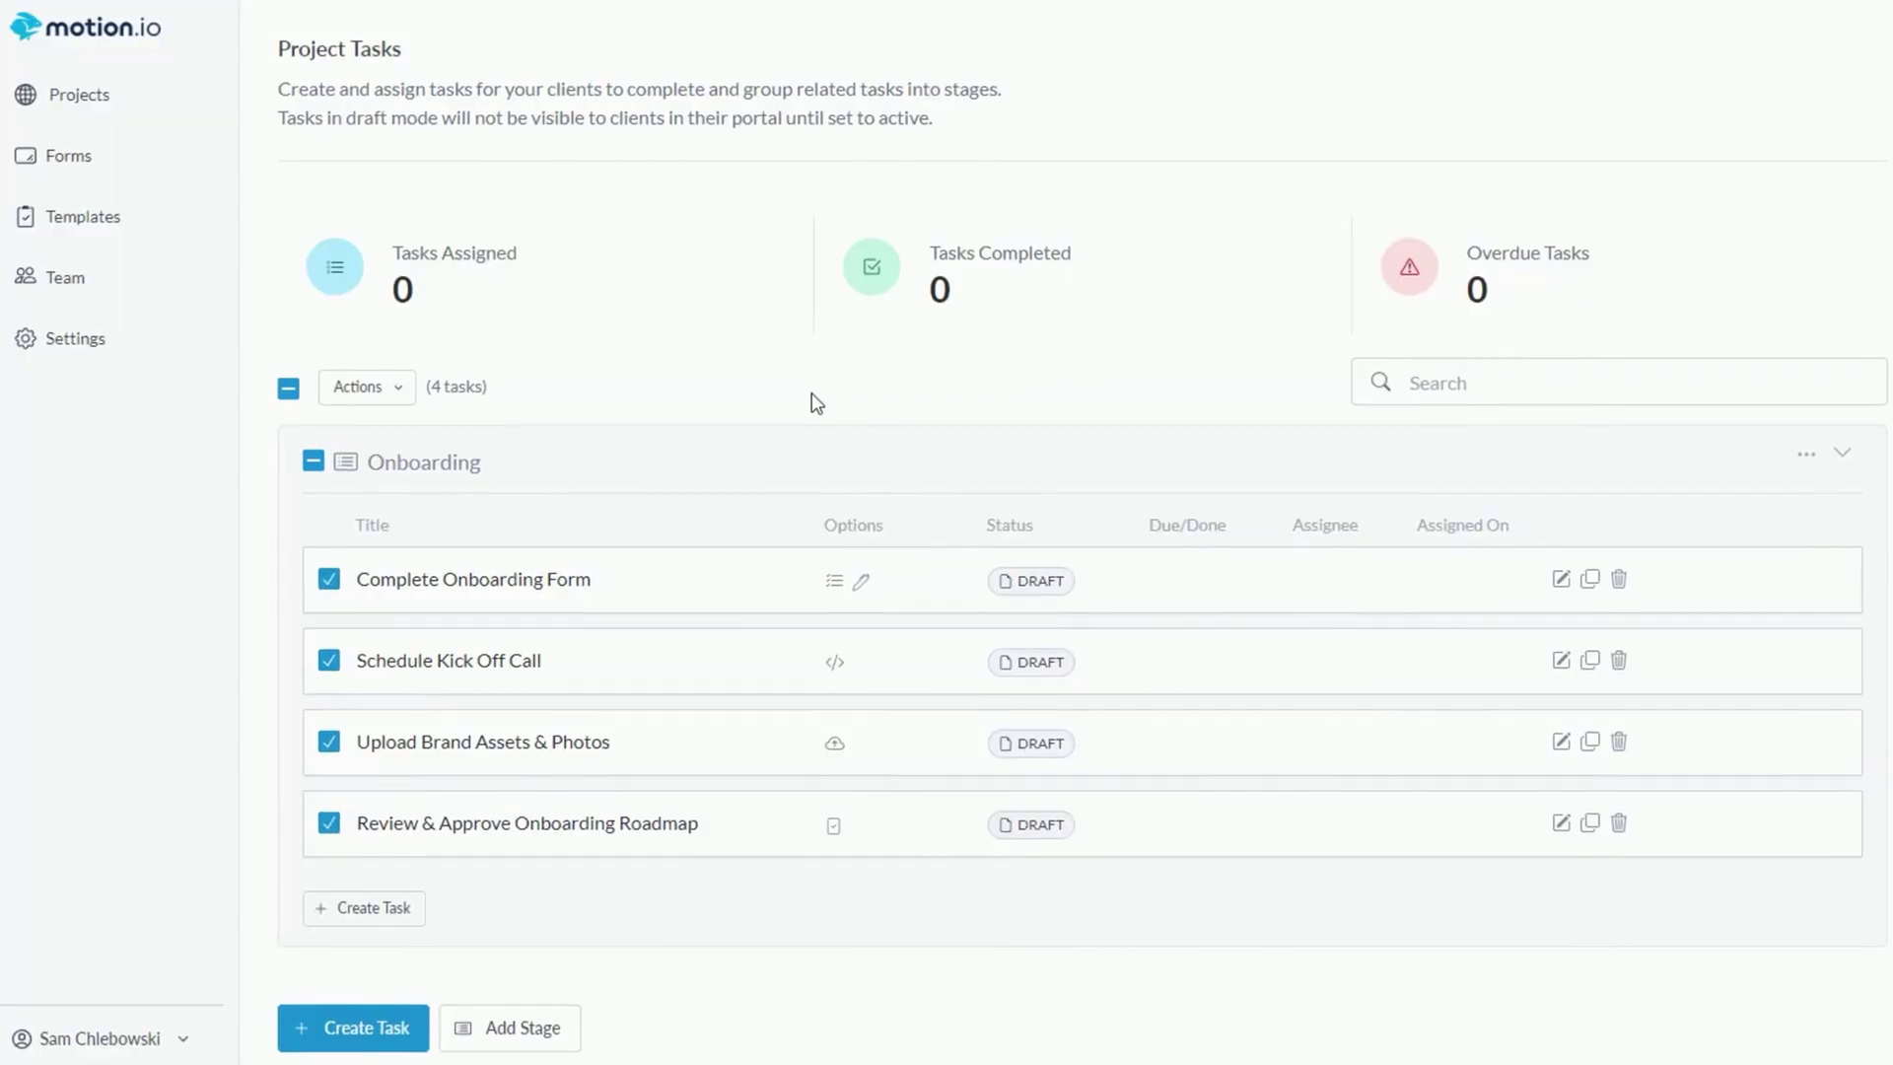
- Select all four Onboarding tasks, including Review & Approve Onboarding Roadmap, Upload Brand Assets & Photos and Schedule Kick Off Call
click(582, 582)
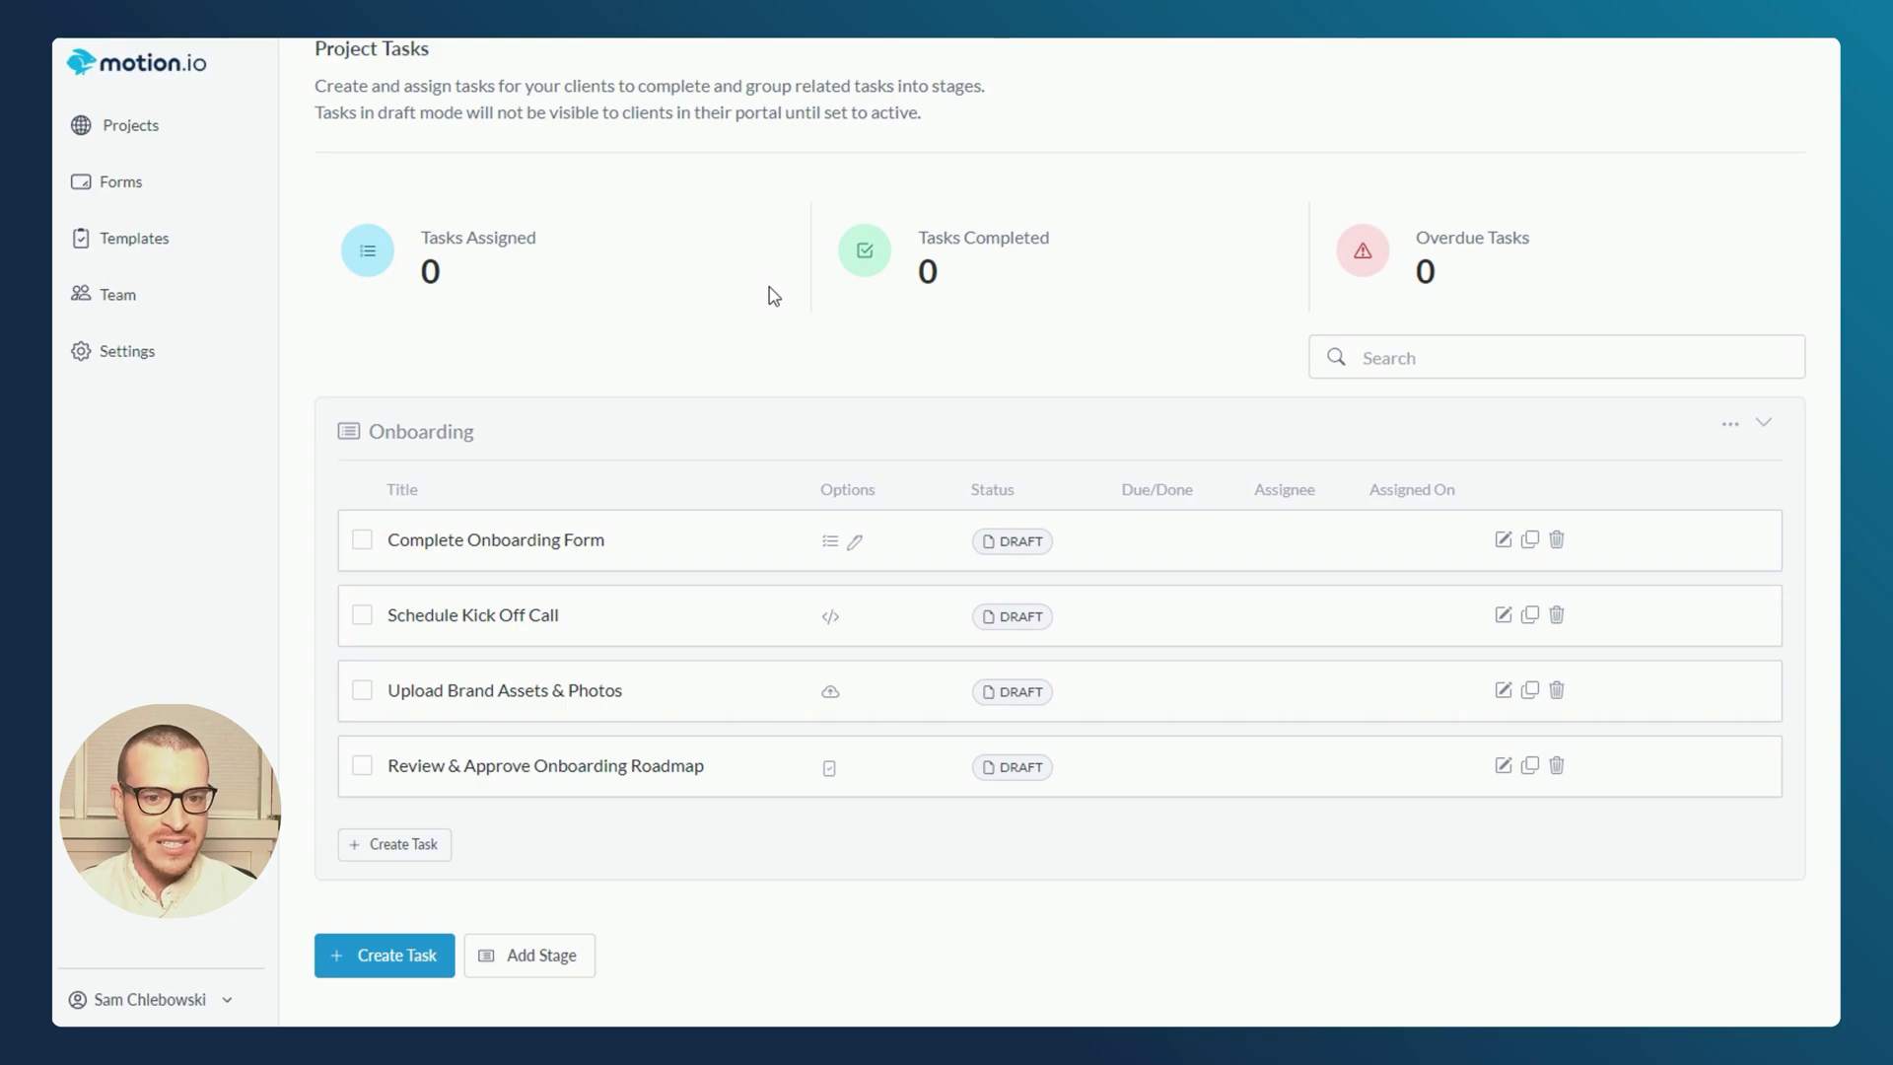
click(362, 767)
click(362, 690)
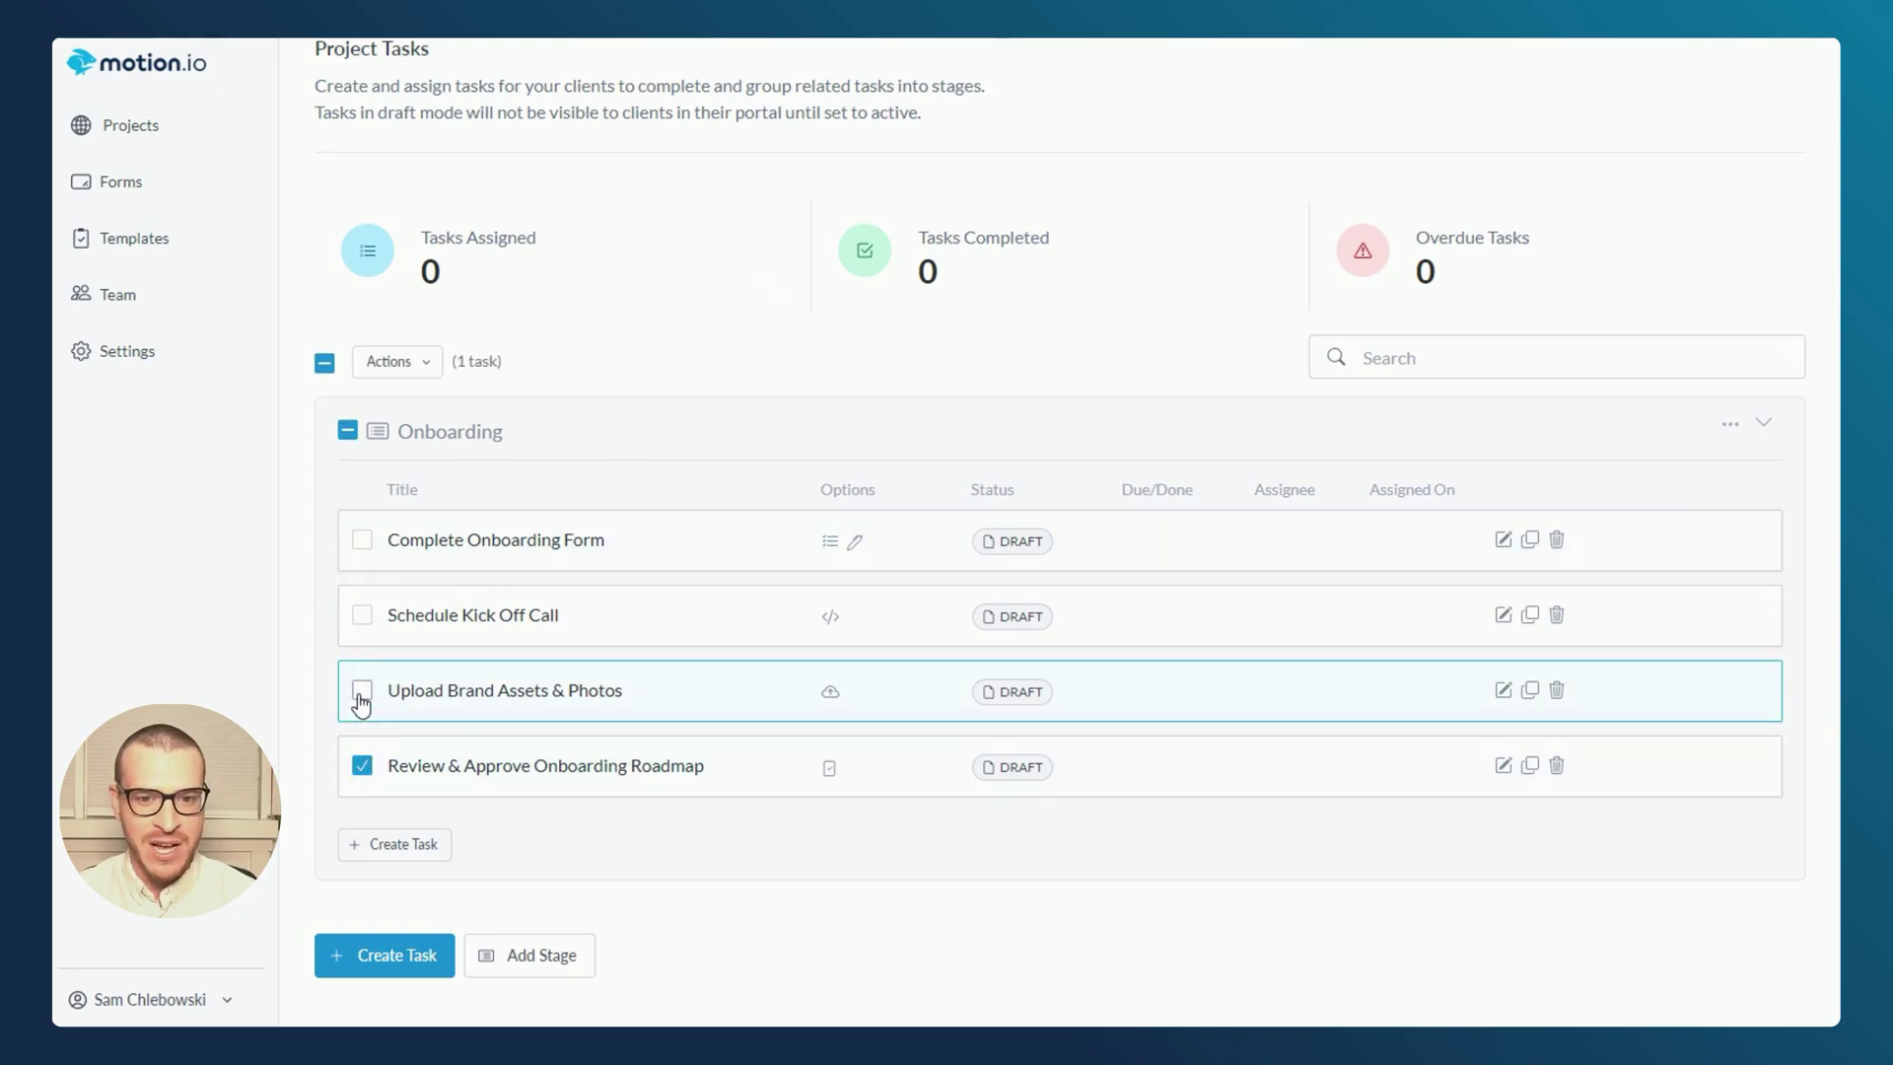
click(362, 616)
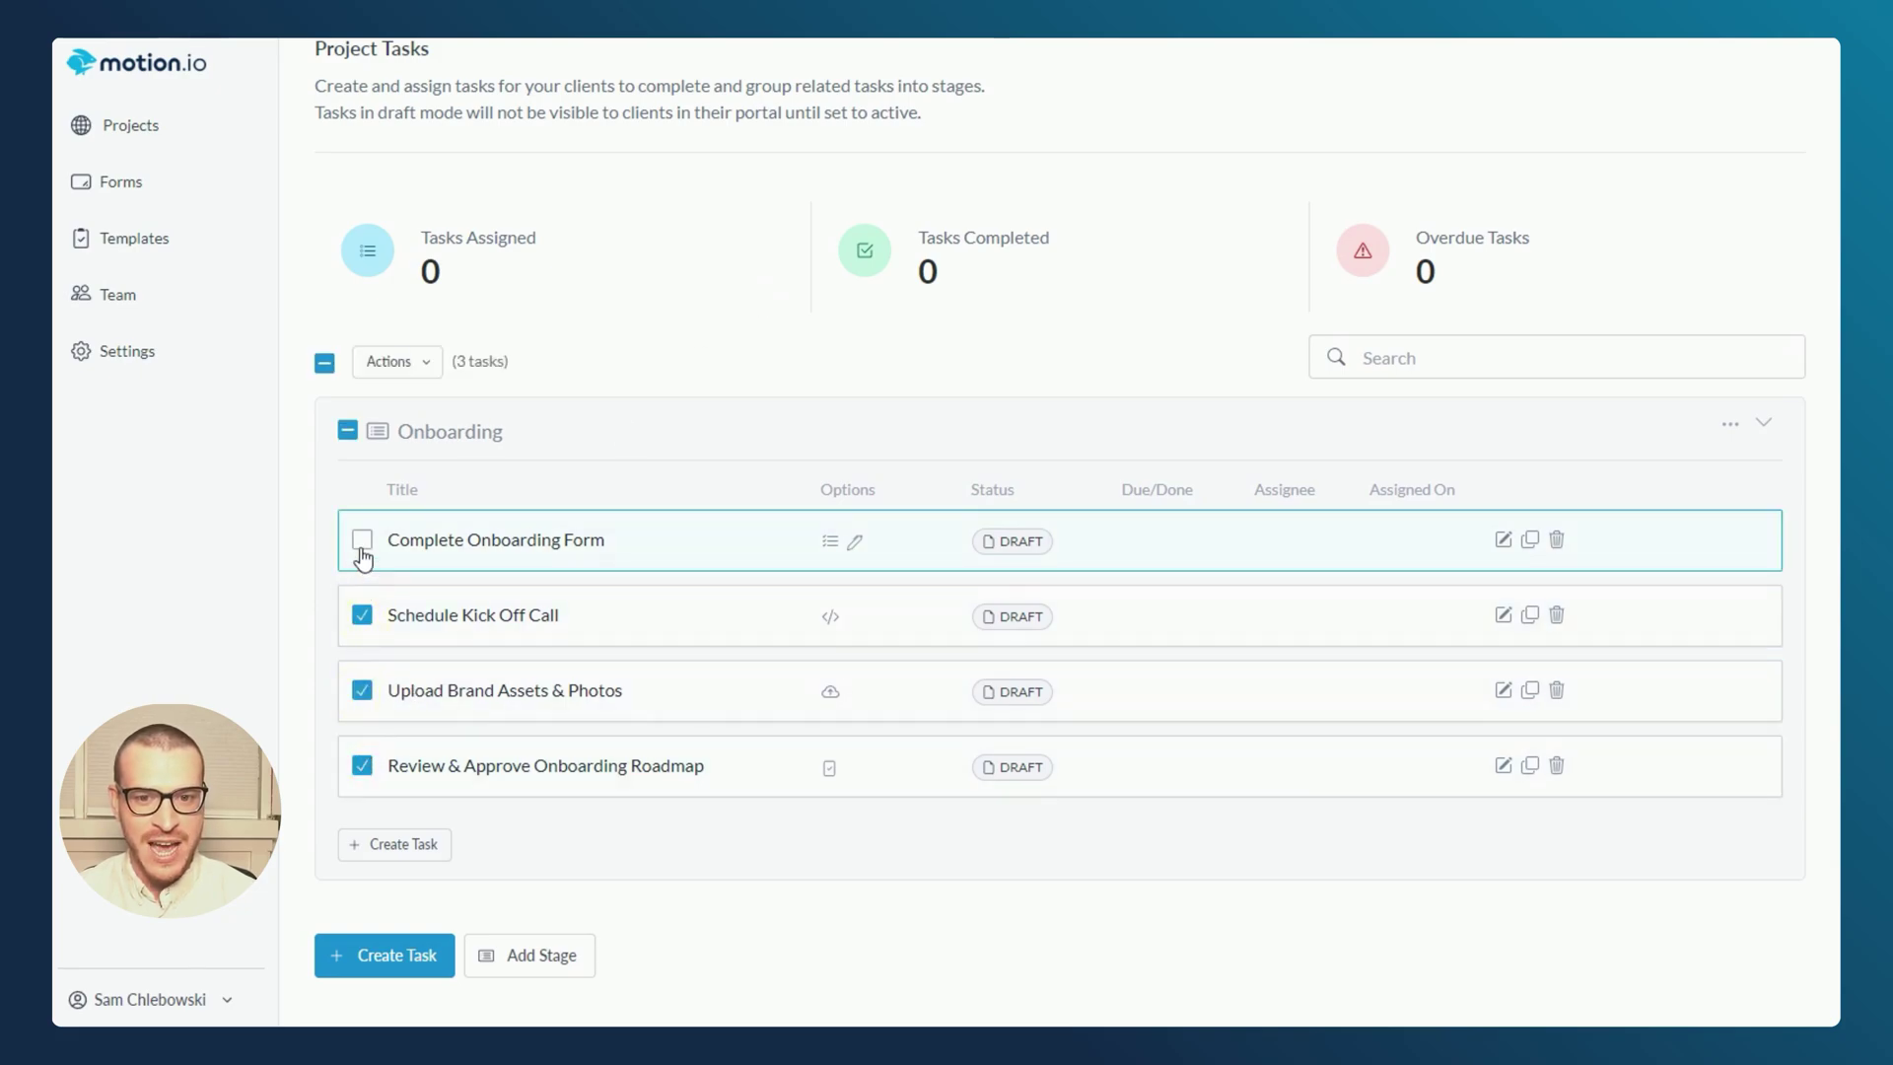
- Add a new client with their name and e-mail address, and assign them to all four tasks
click(413, 367)
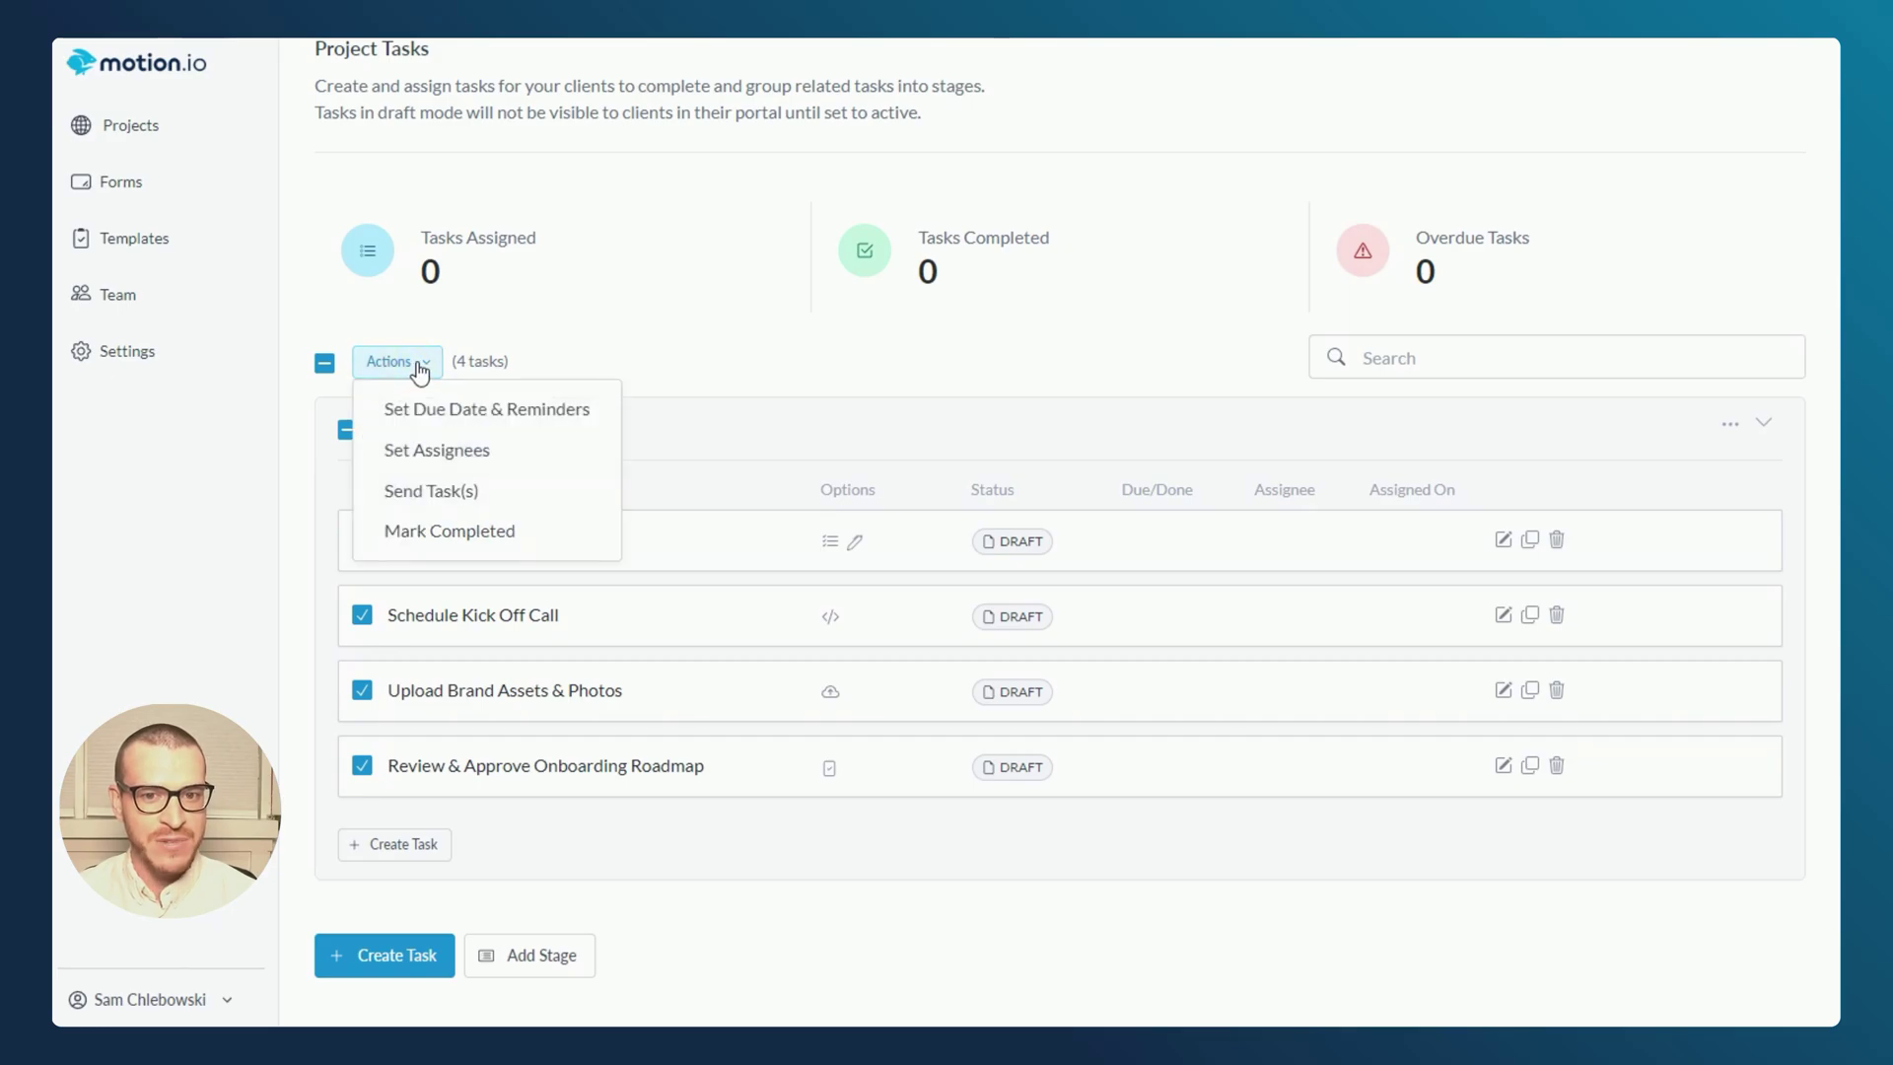
click(429, 454)
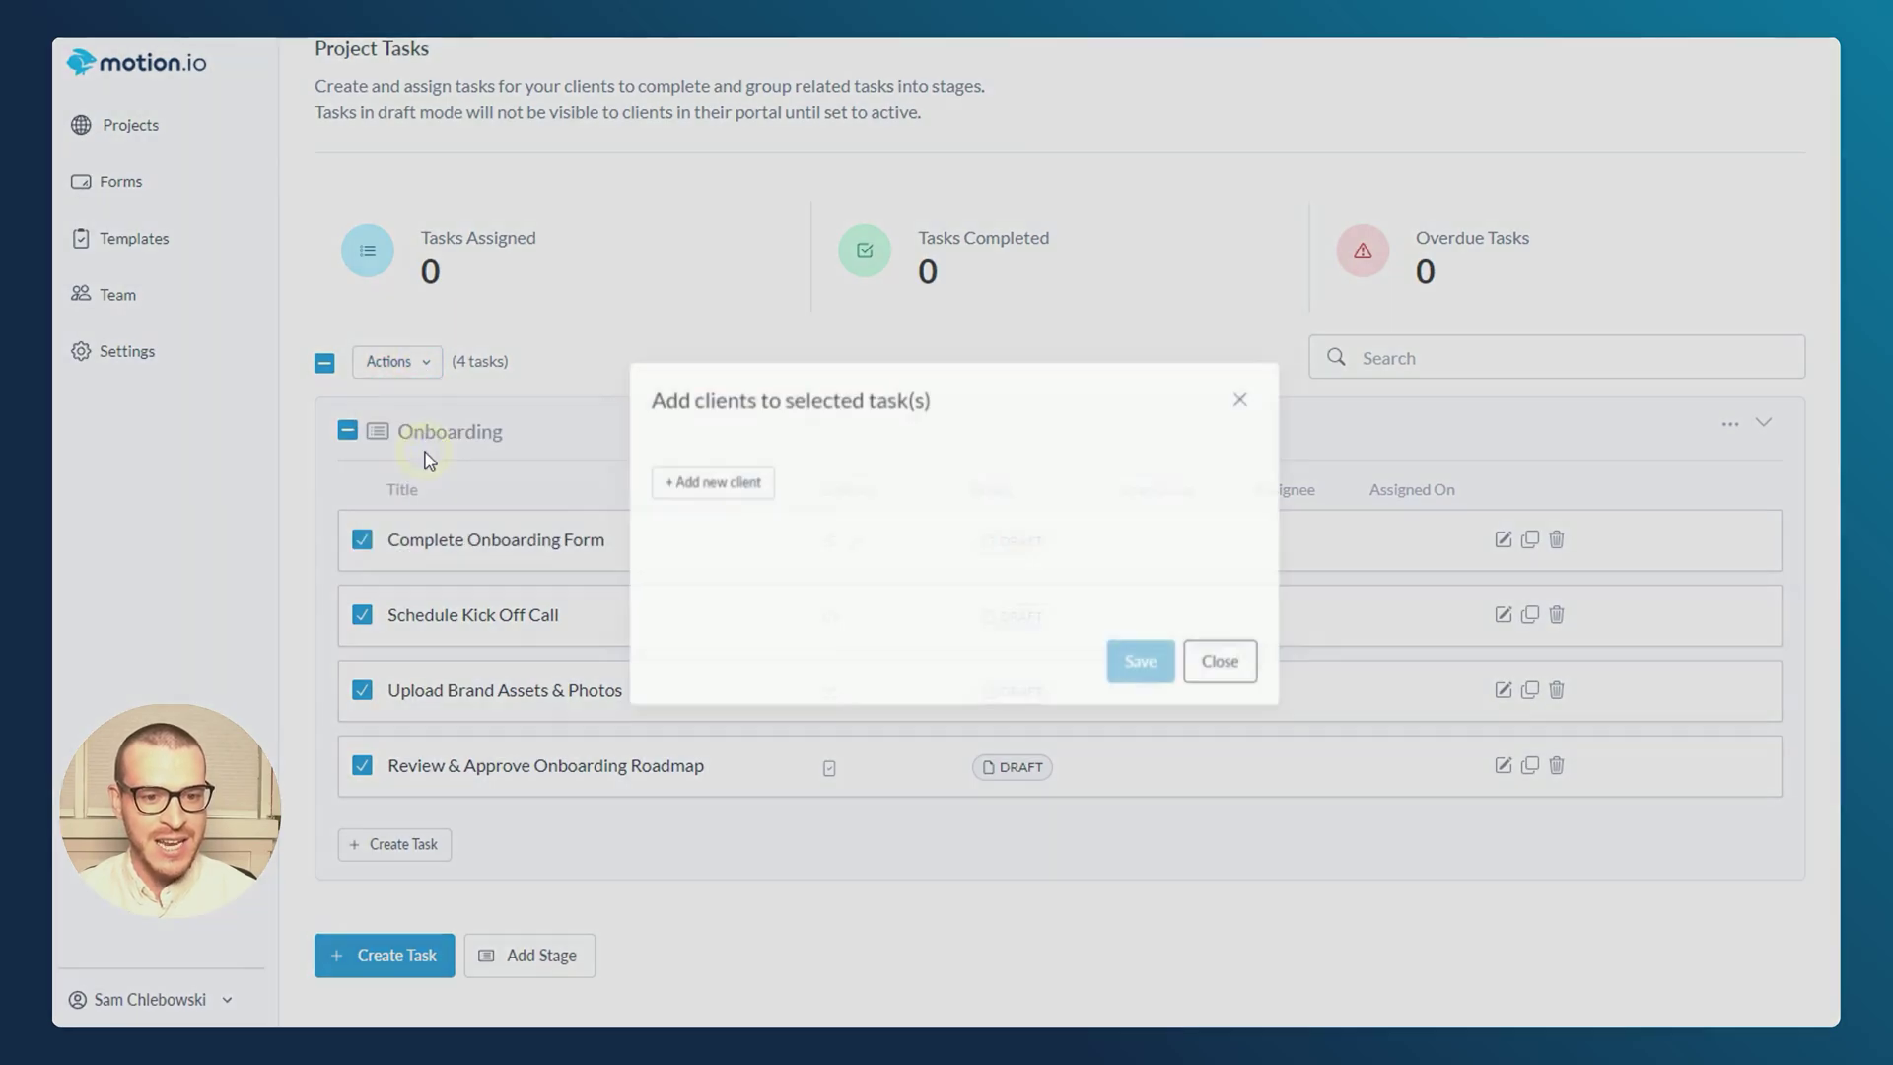
click(701, 485)
click(756, 492)
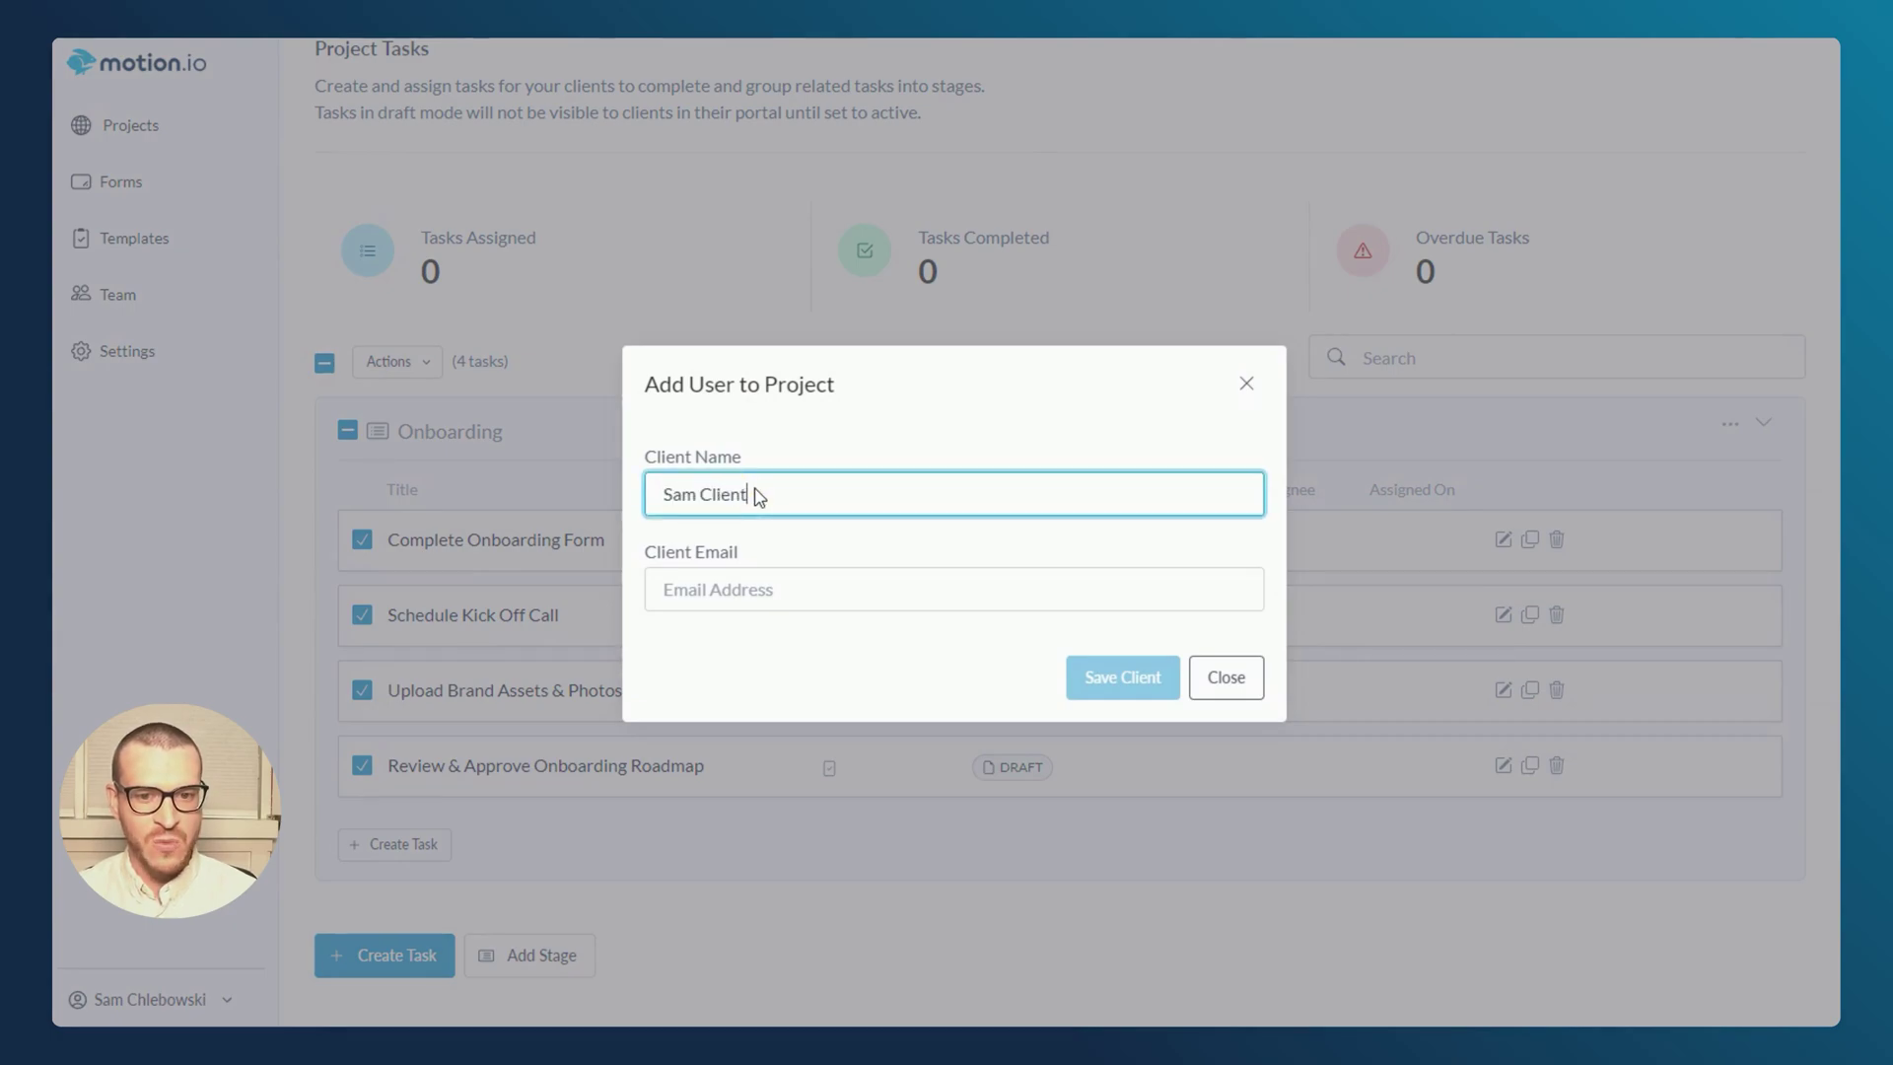
click(718, 589)
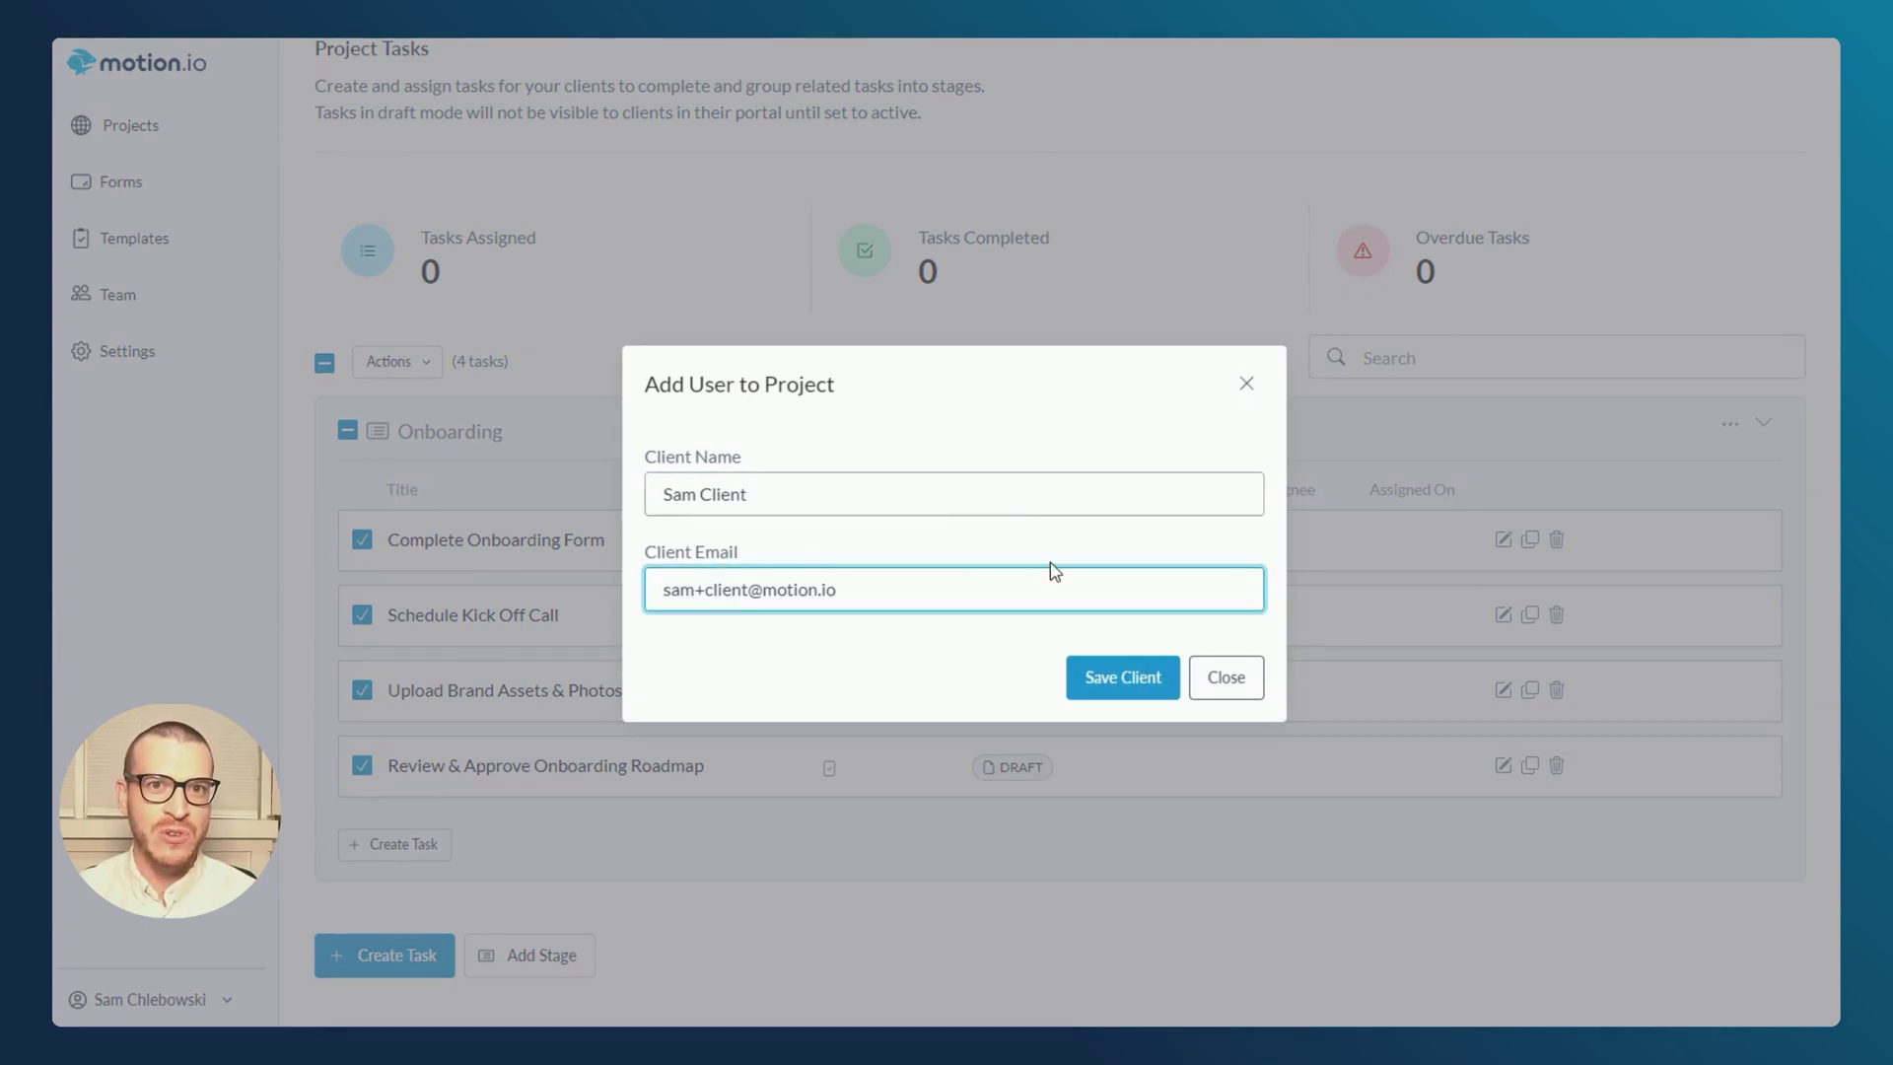
click(1137, 689)
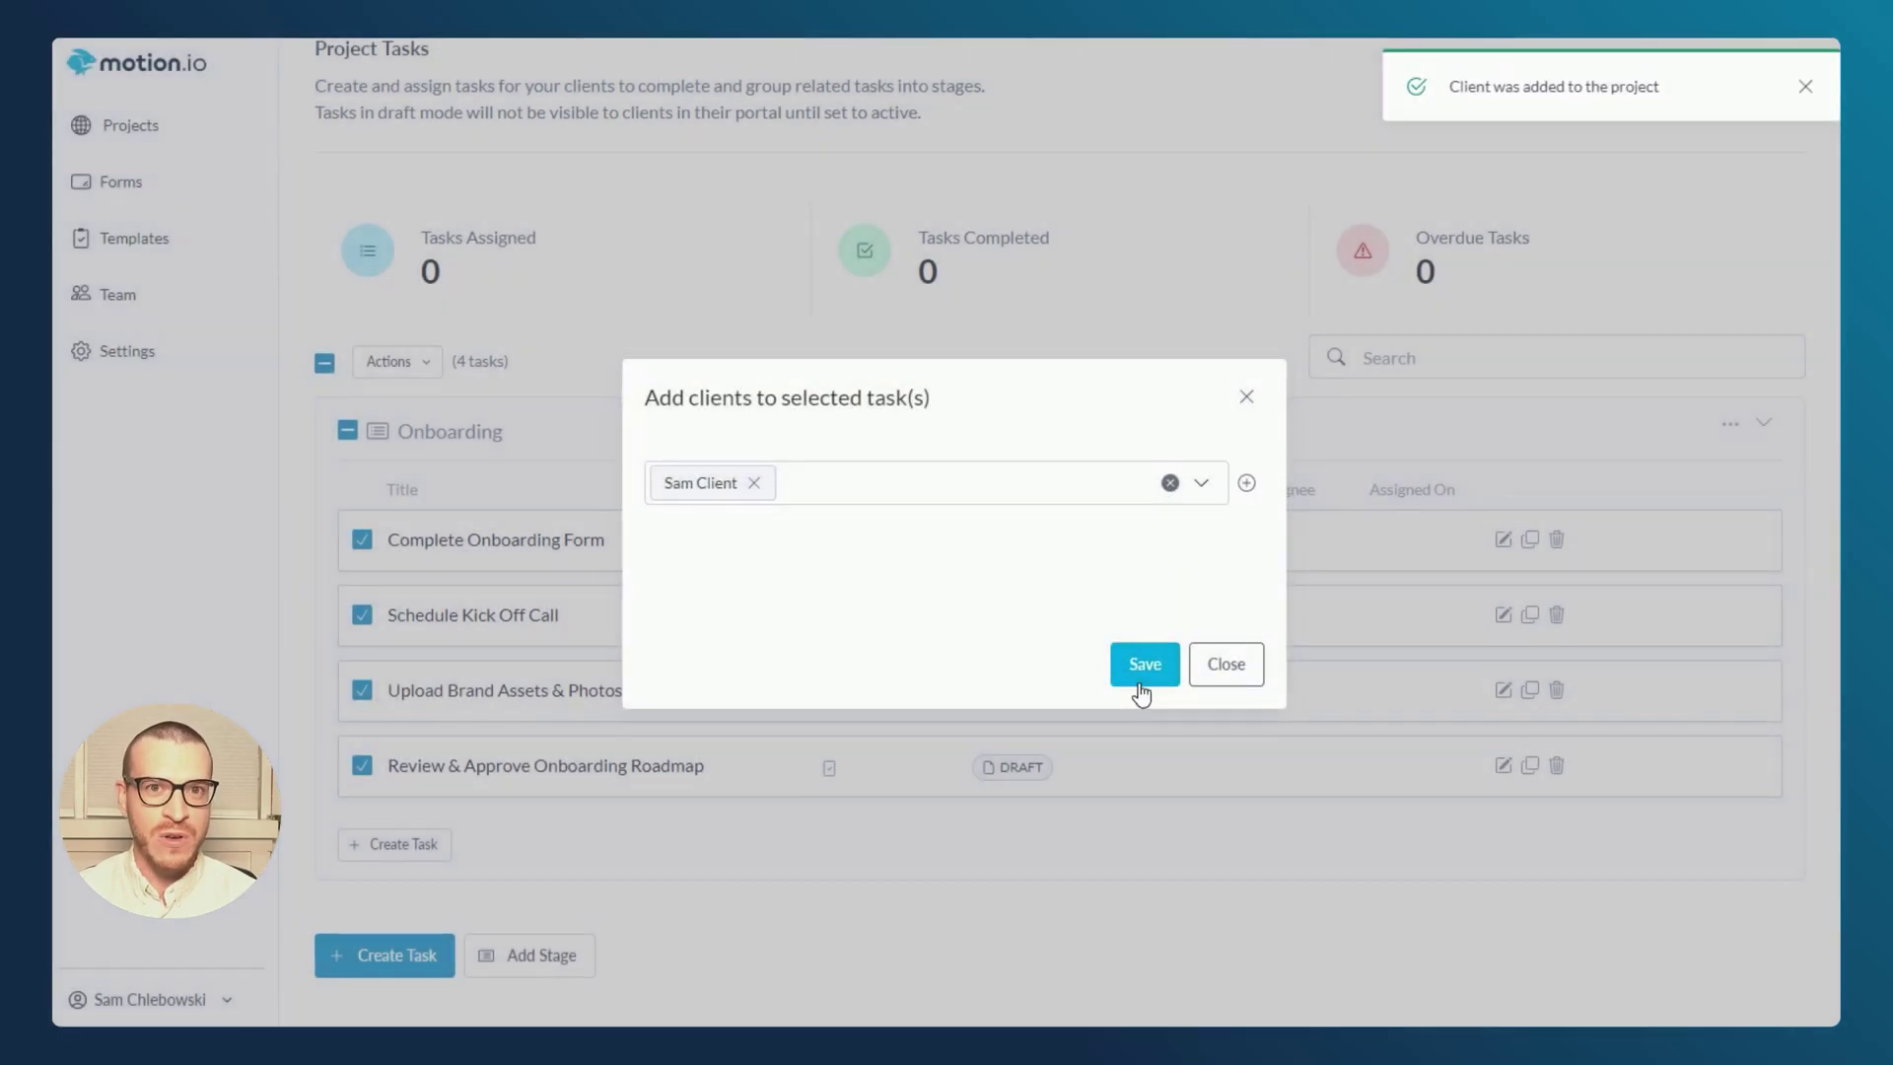
click(1142, 688)
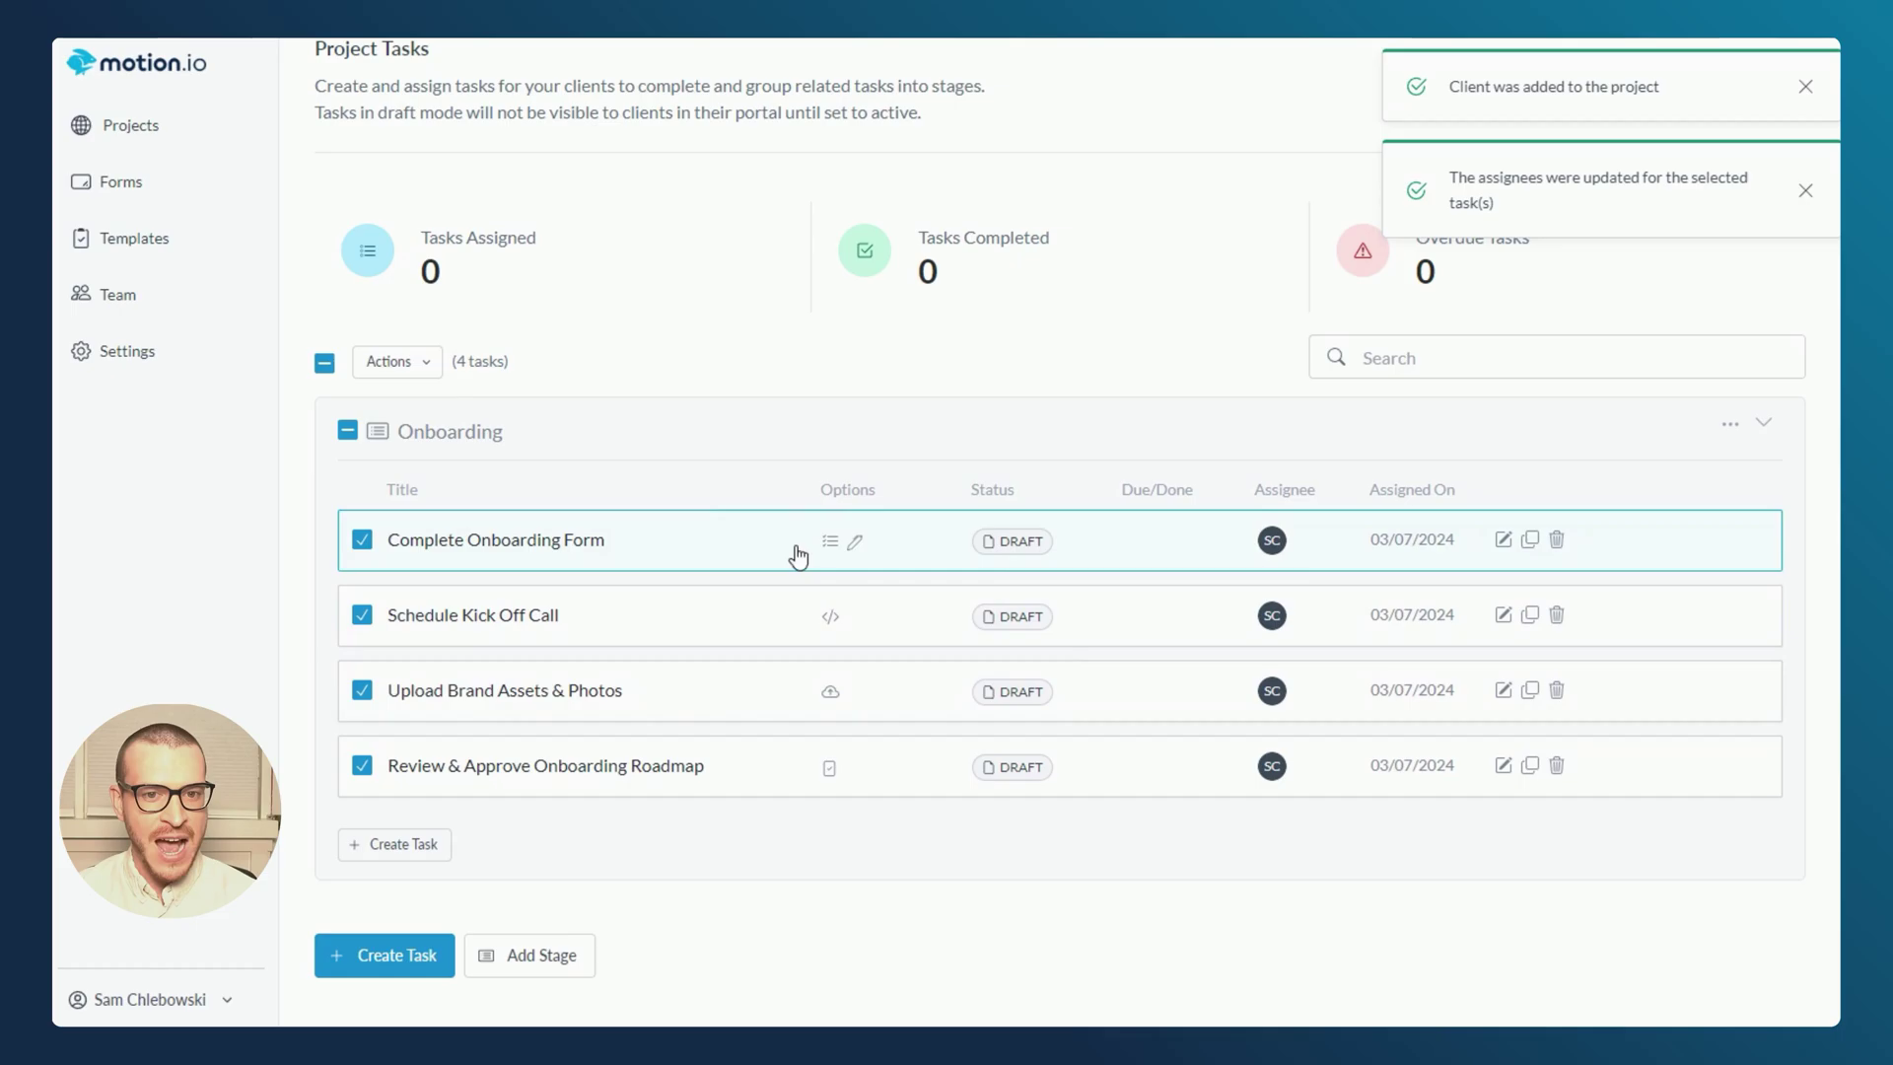
- Give all four tasks a March 21 due date with reminders on, then send them to the client
click(430, 378)
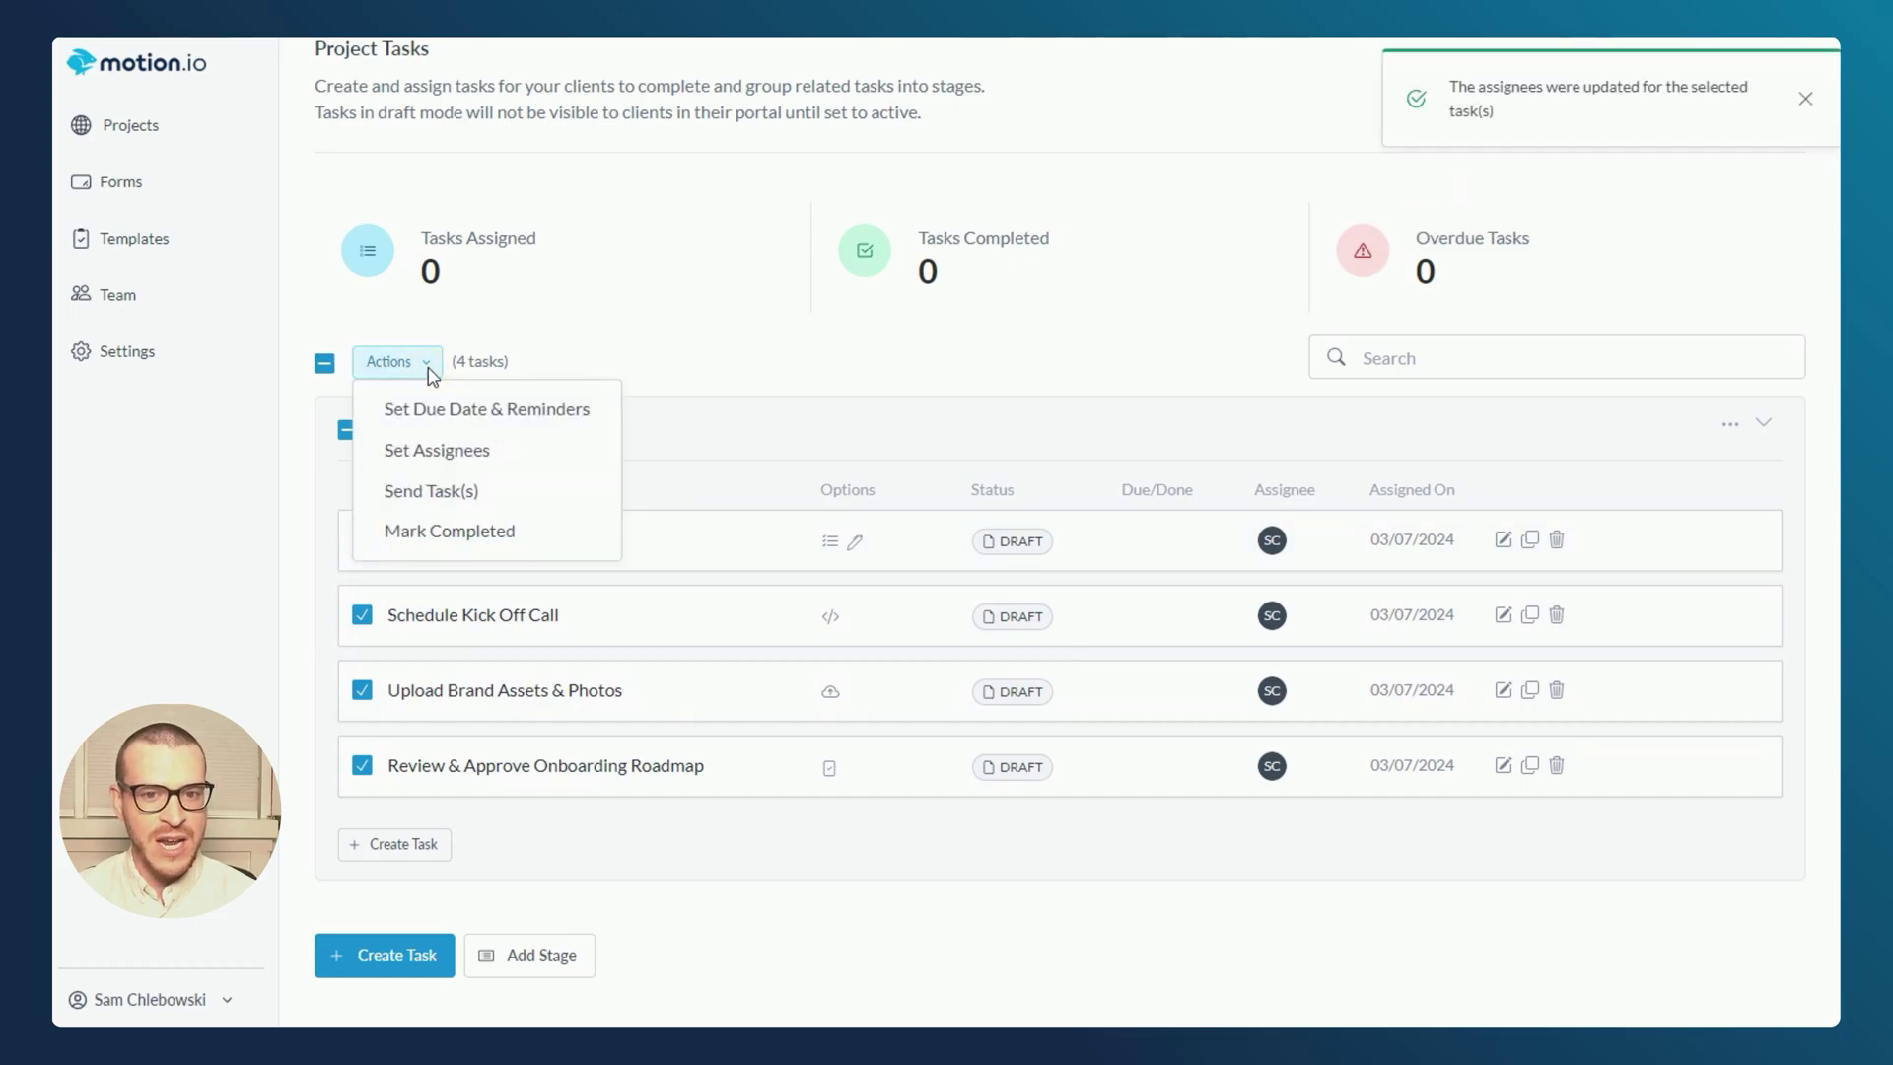
click(440, 426)
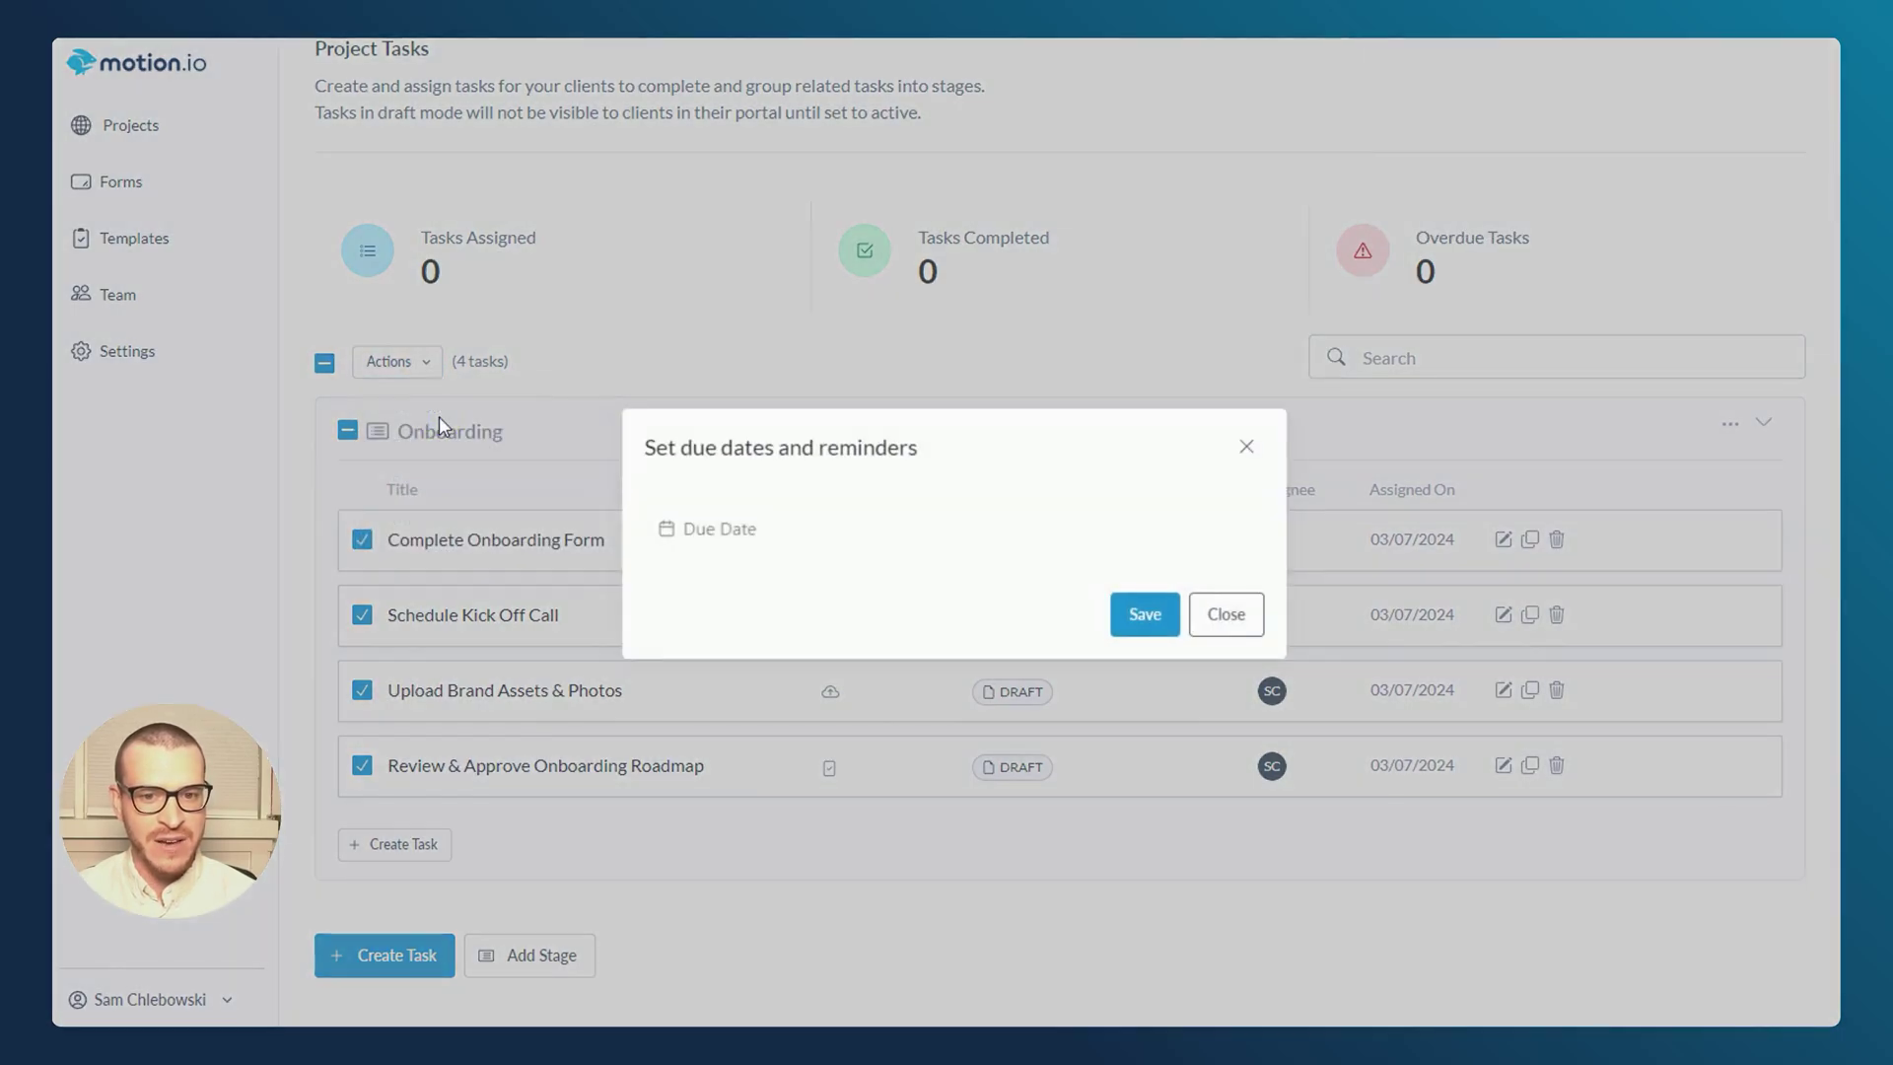
click(740, 529)
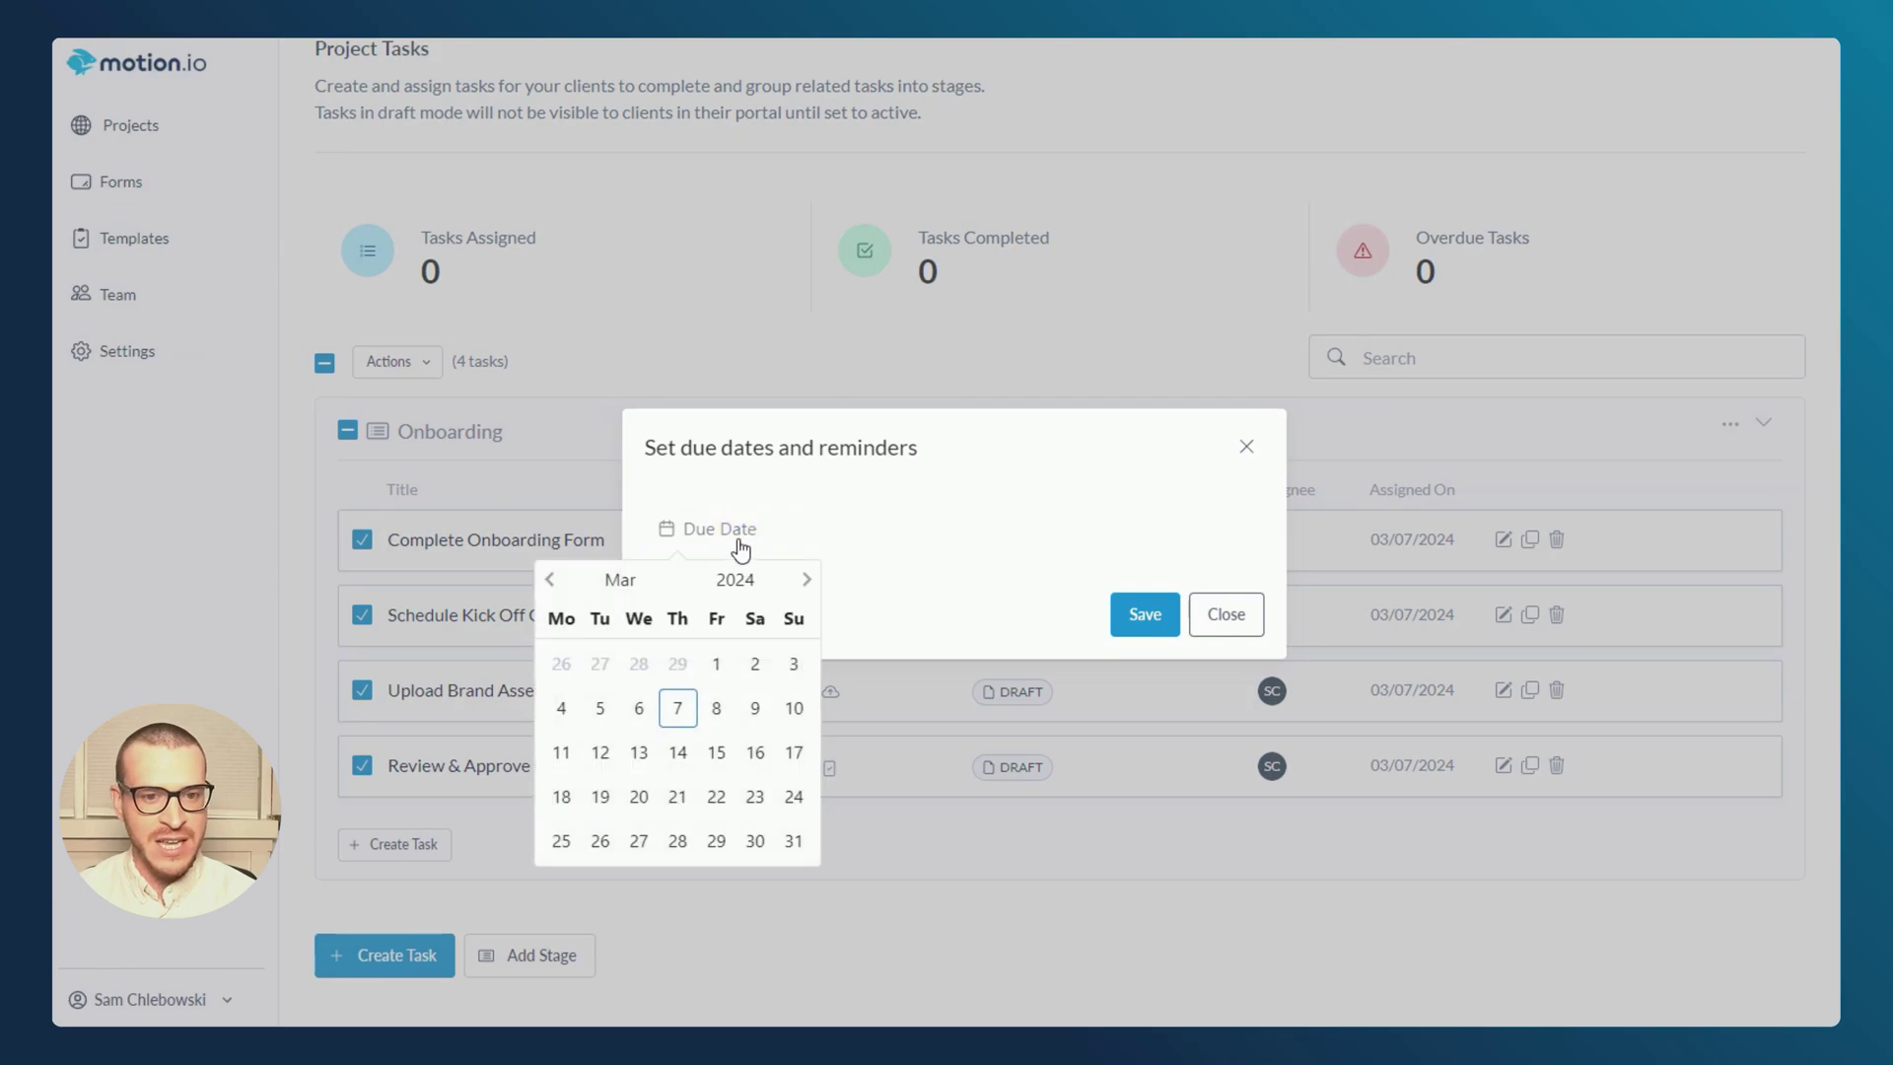
click(678, 797)
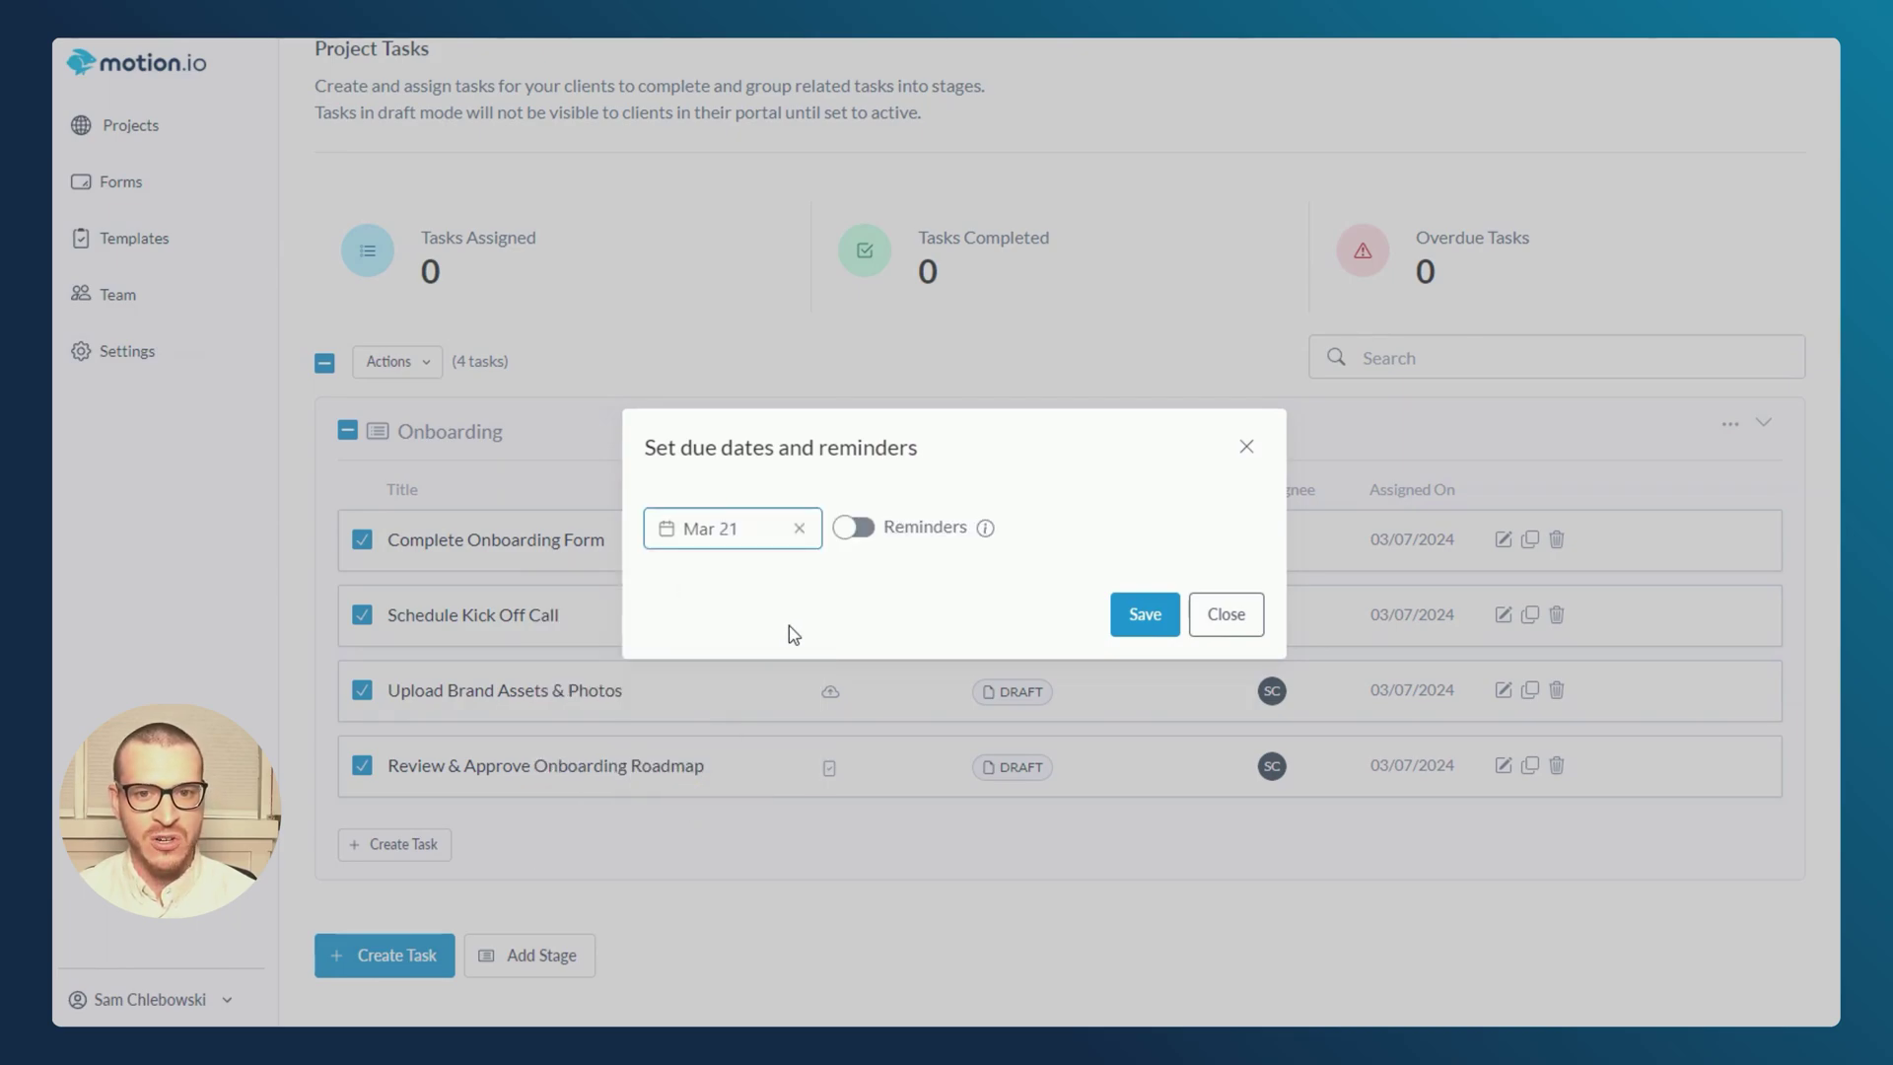
click(845, 538)
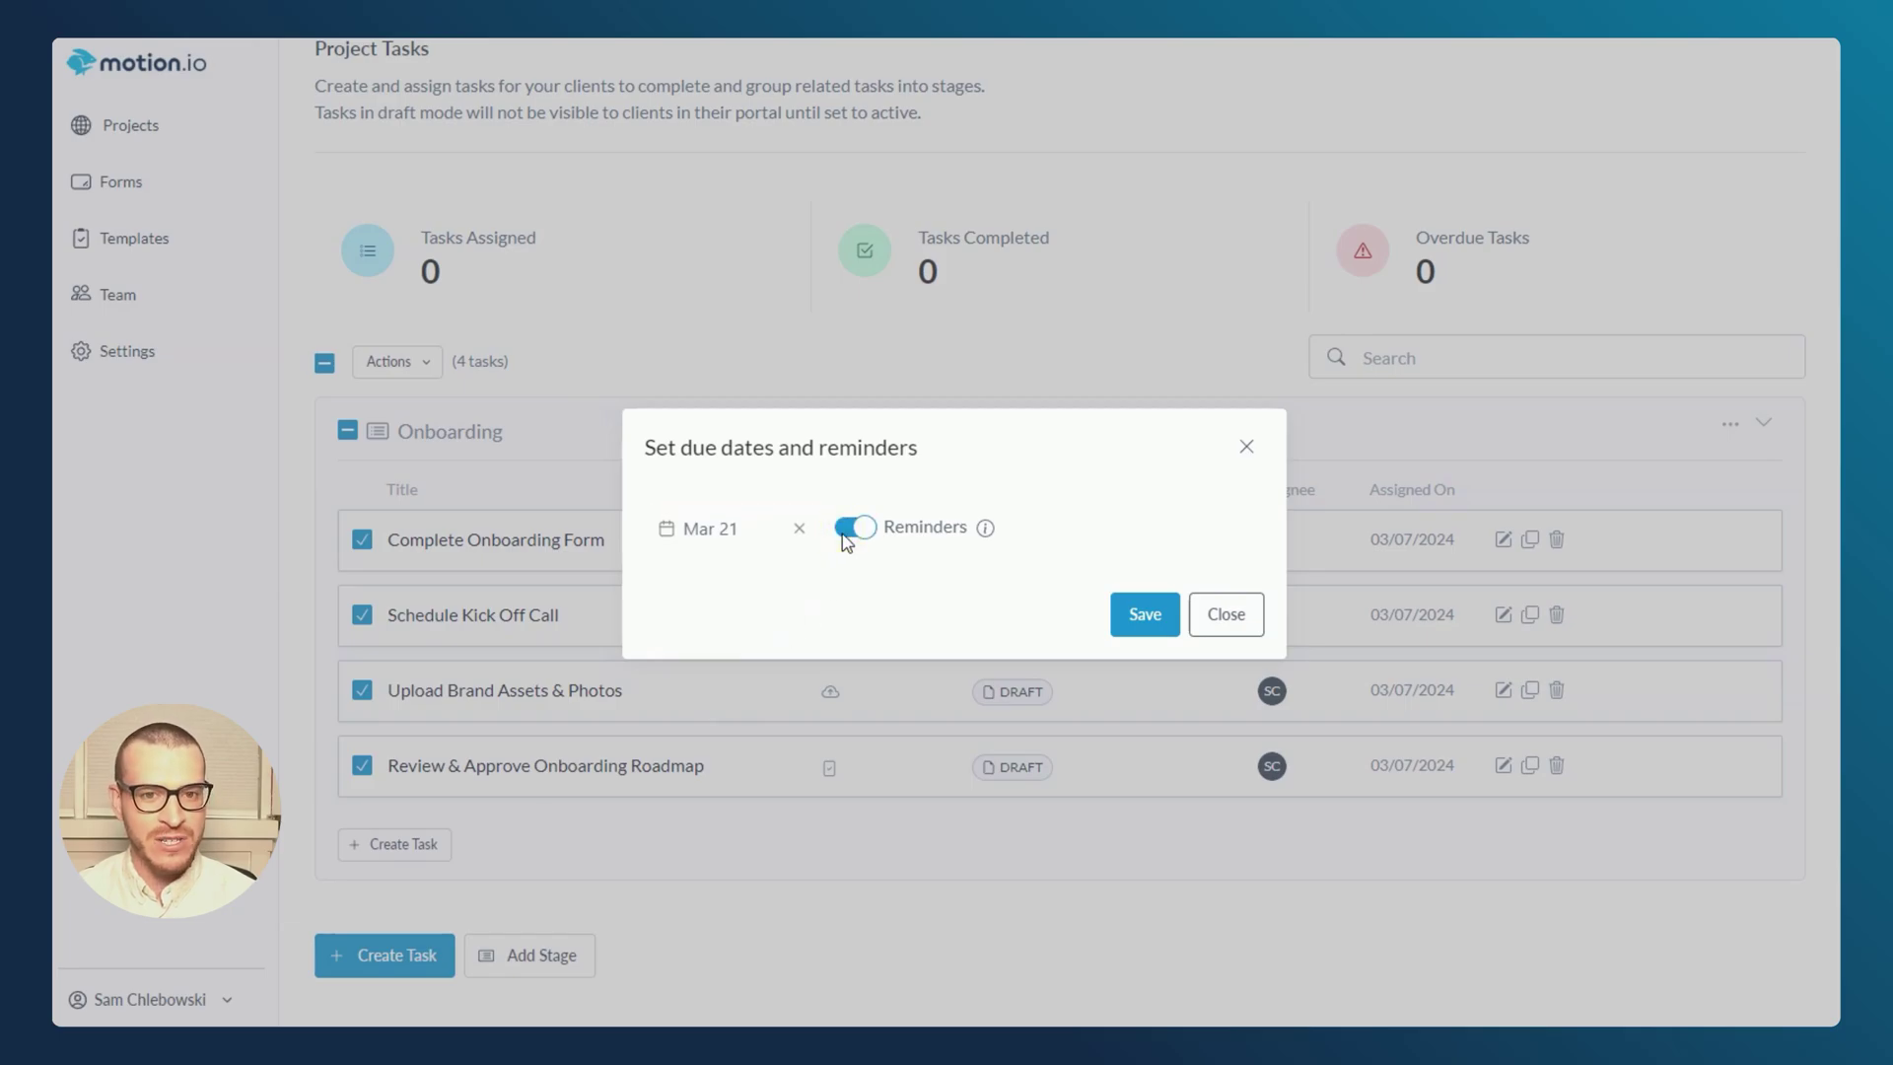
click(1144, 612)
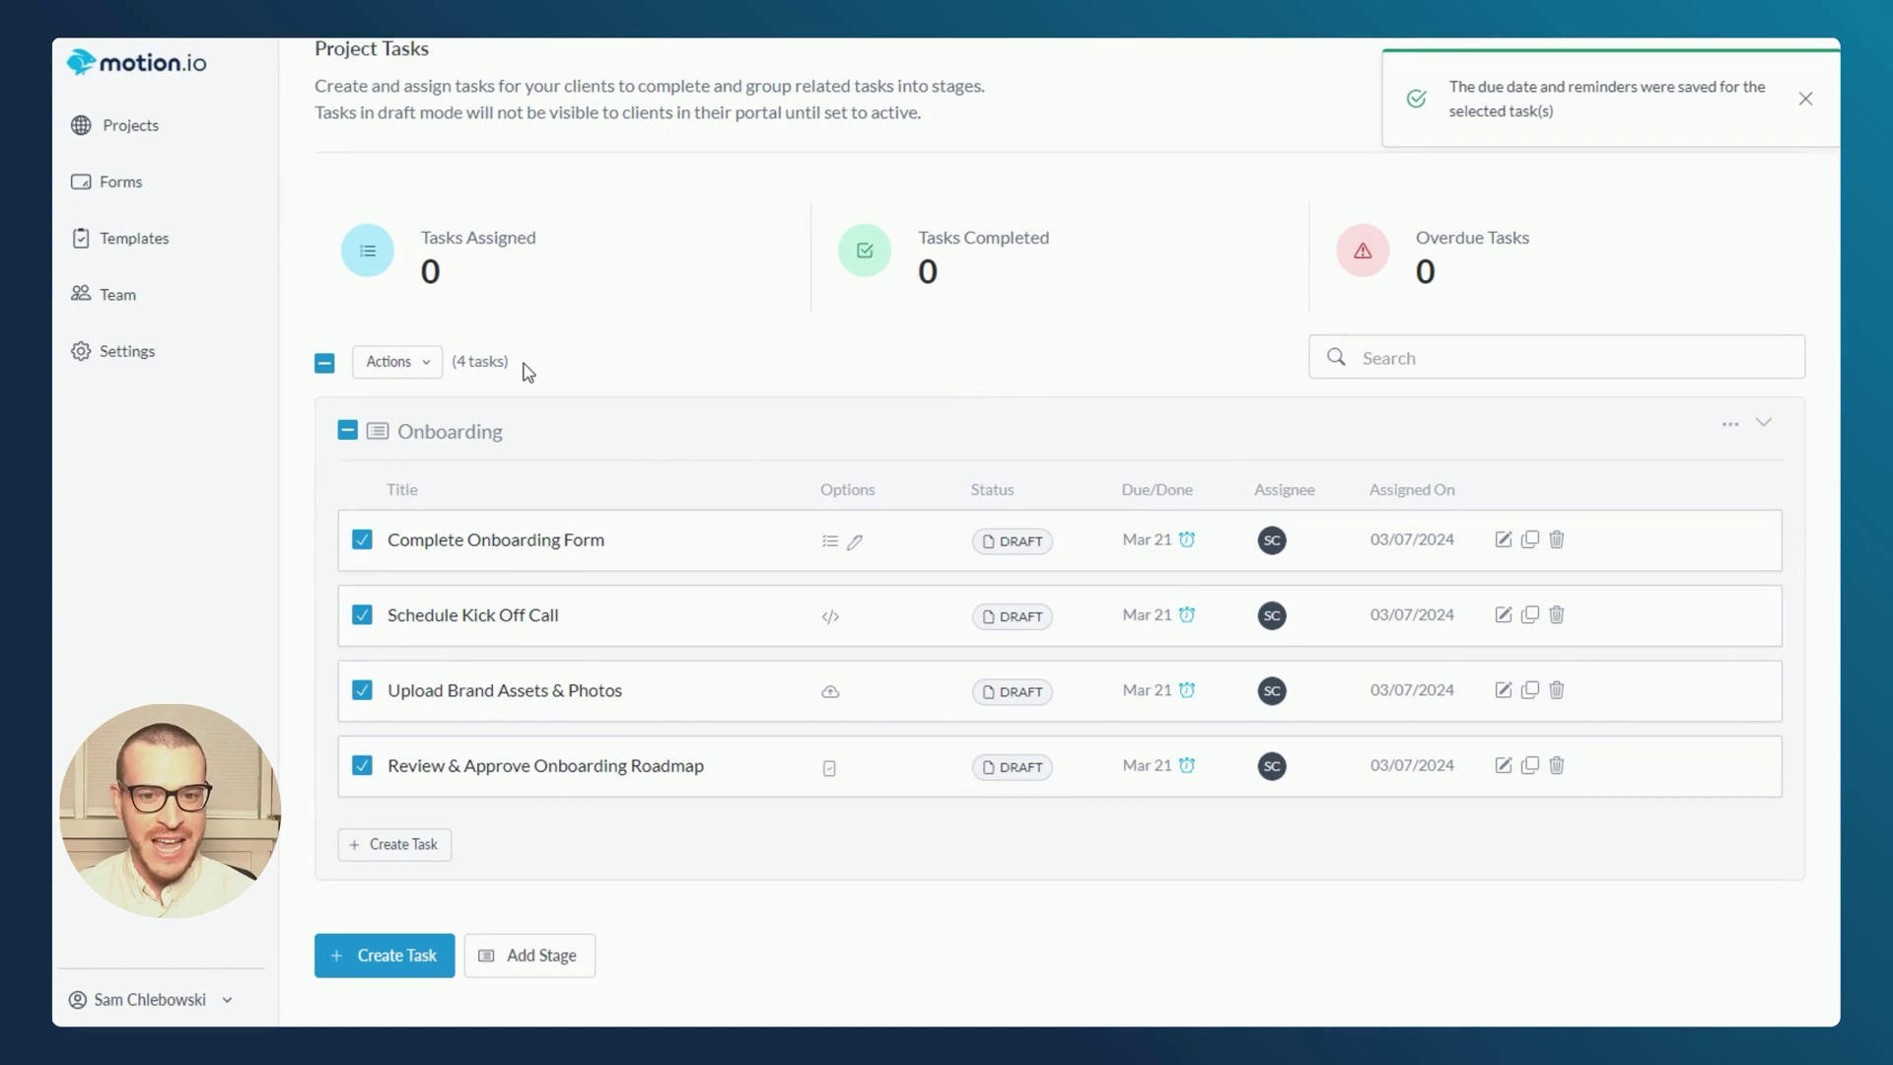
click(394, 362)
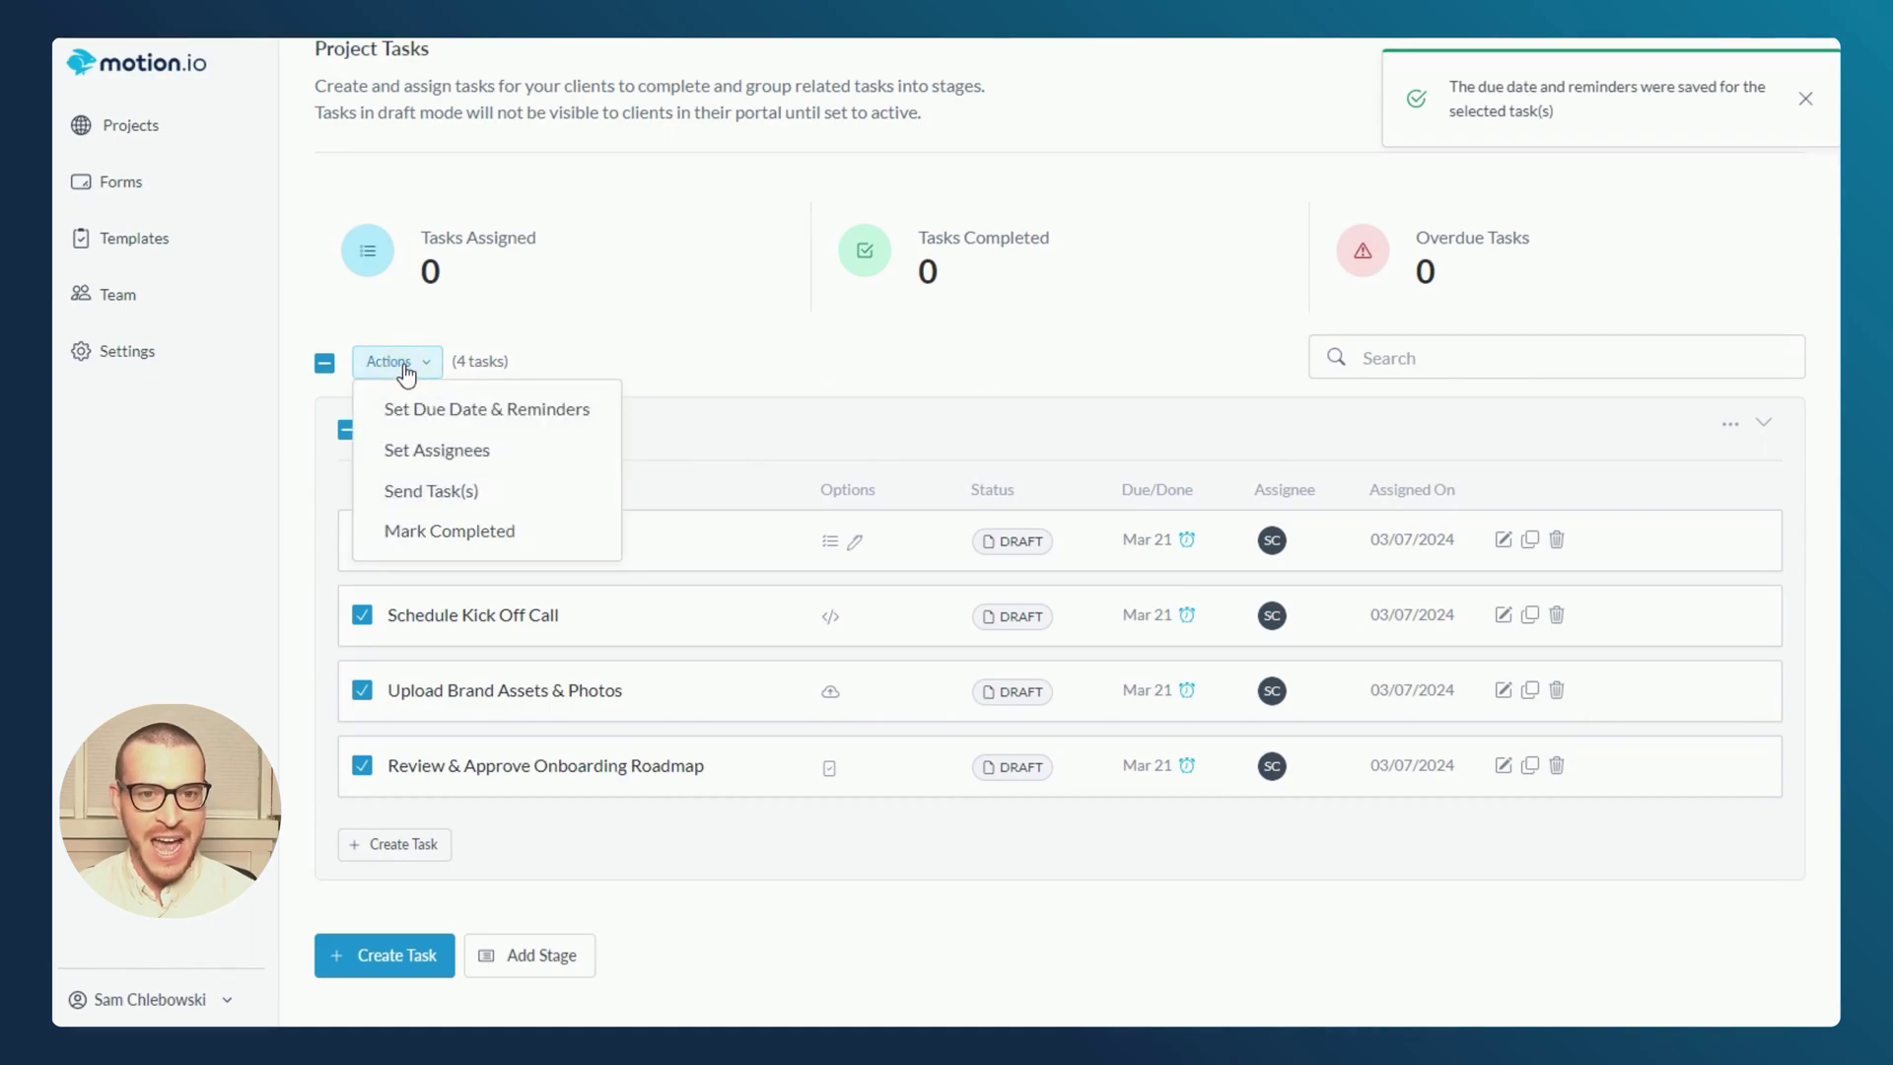
click(409, 493)
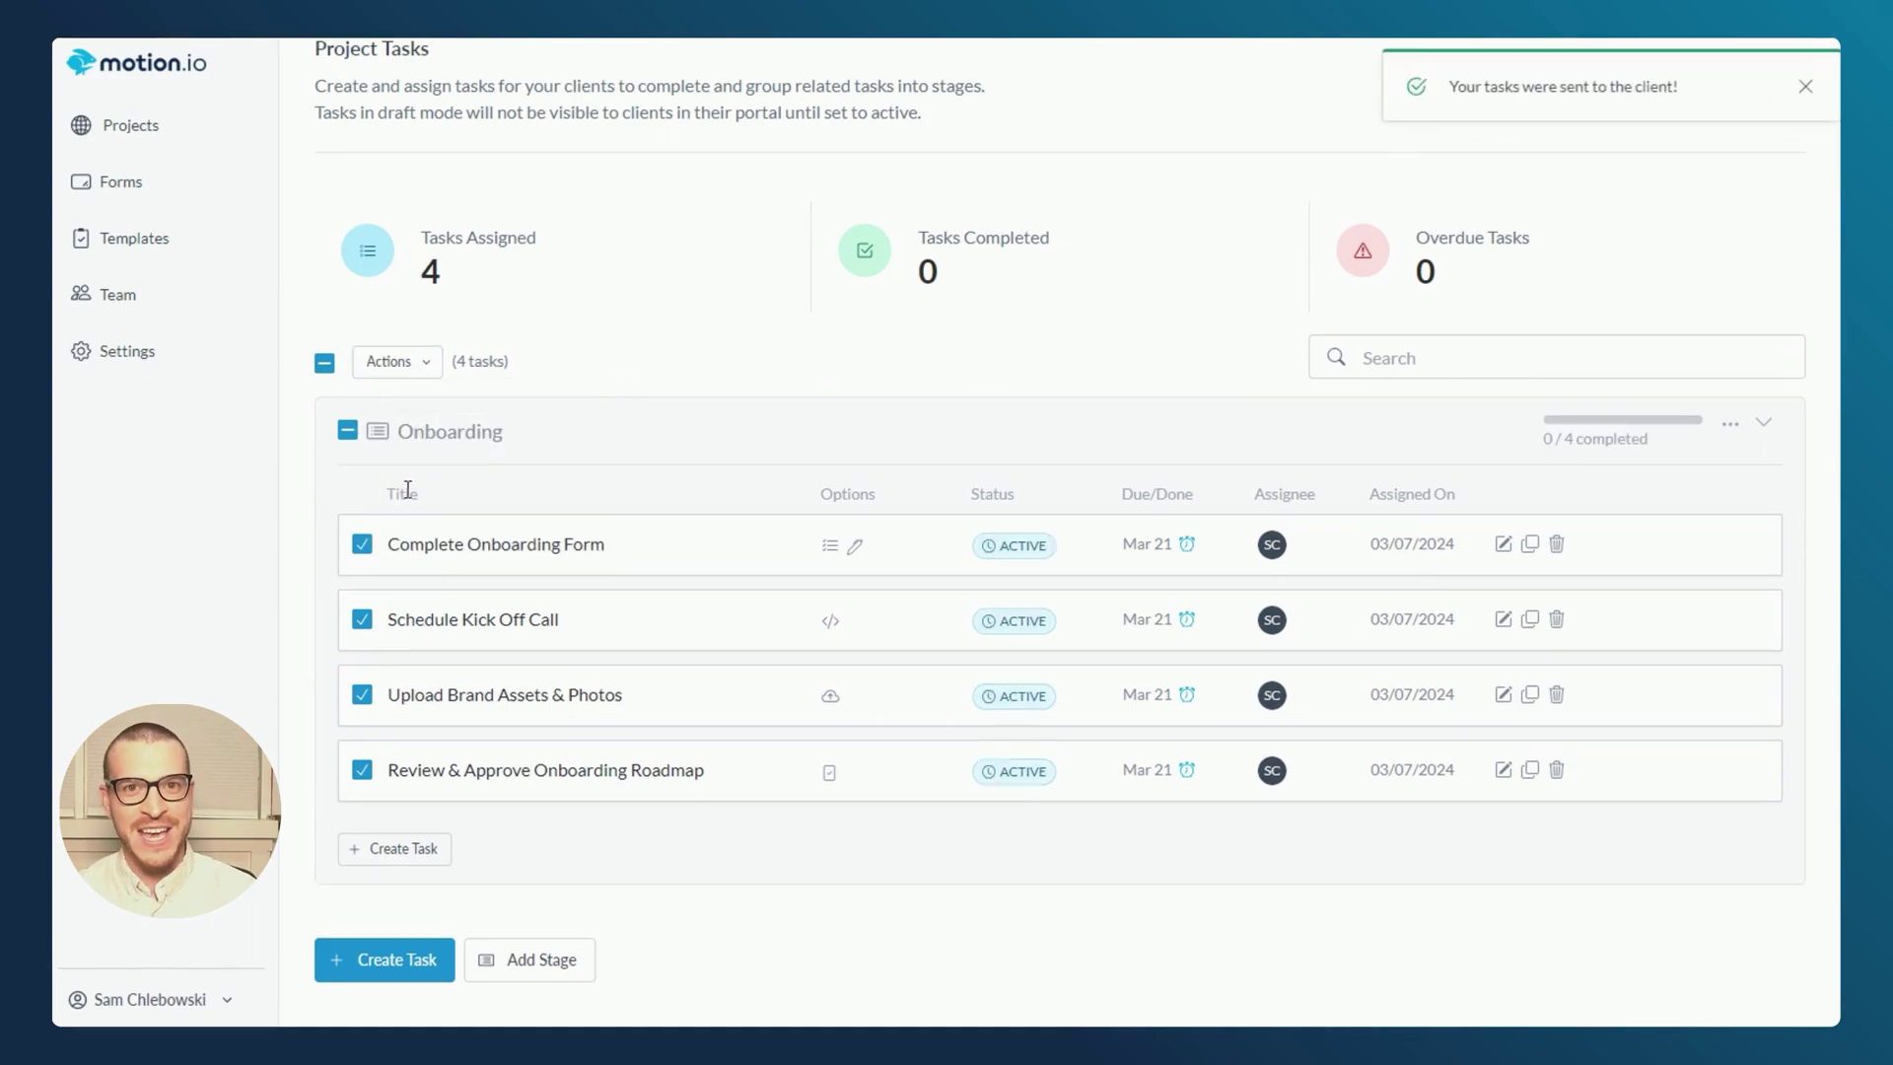